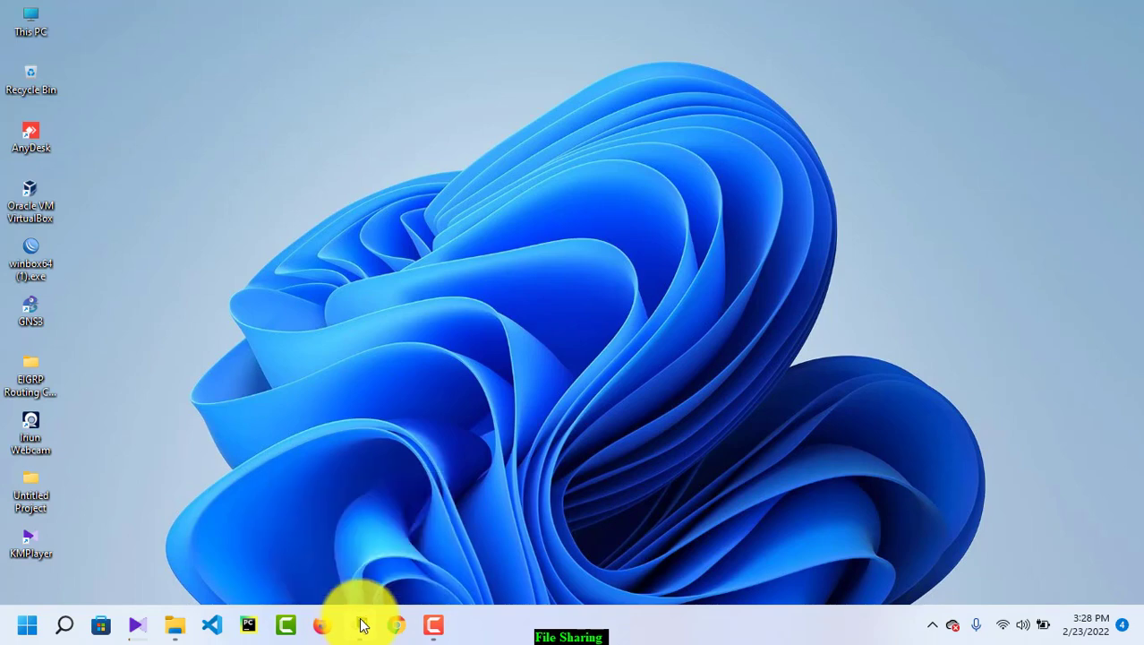
# In Cisco Packet Tracer, place the note "Switch Basic Configuration in Cisco Packet tracer" near the upper-left corner of the workspace.
pyautogui.click(363, 624)
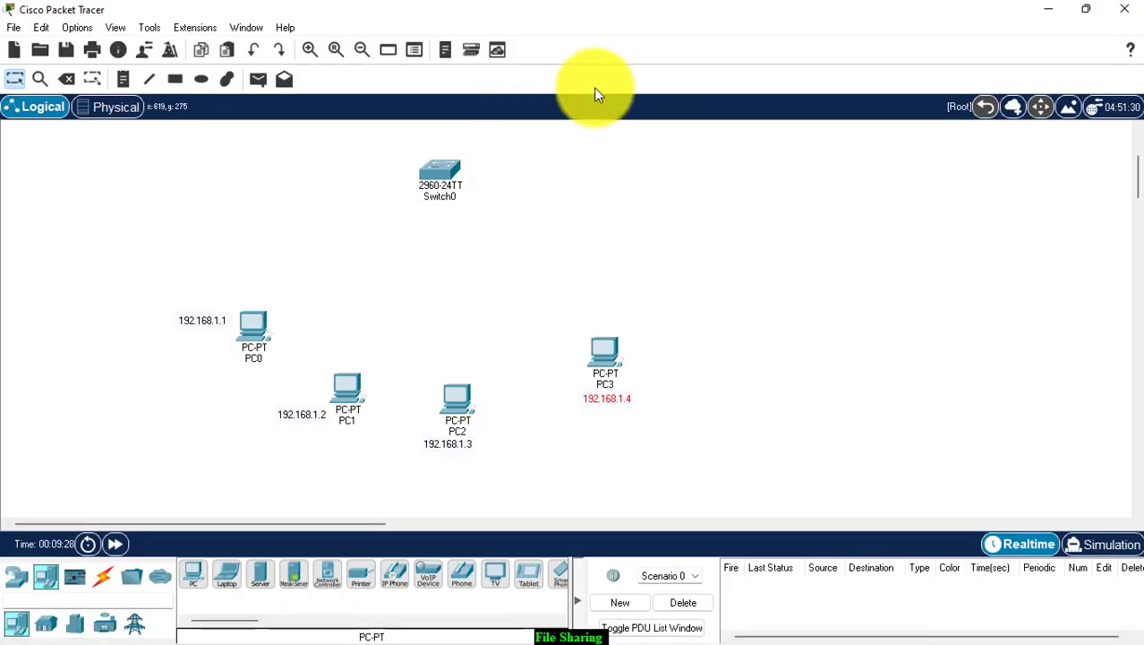
pyautogui.click(122, 81)
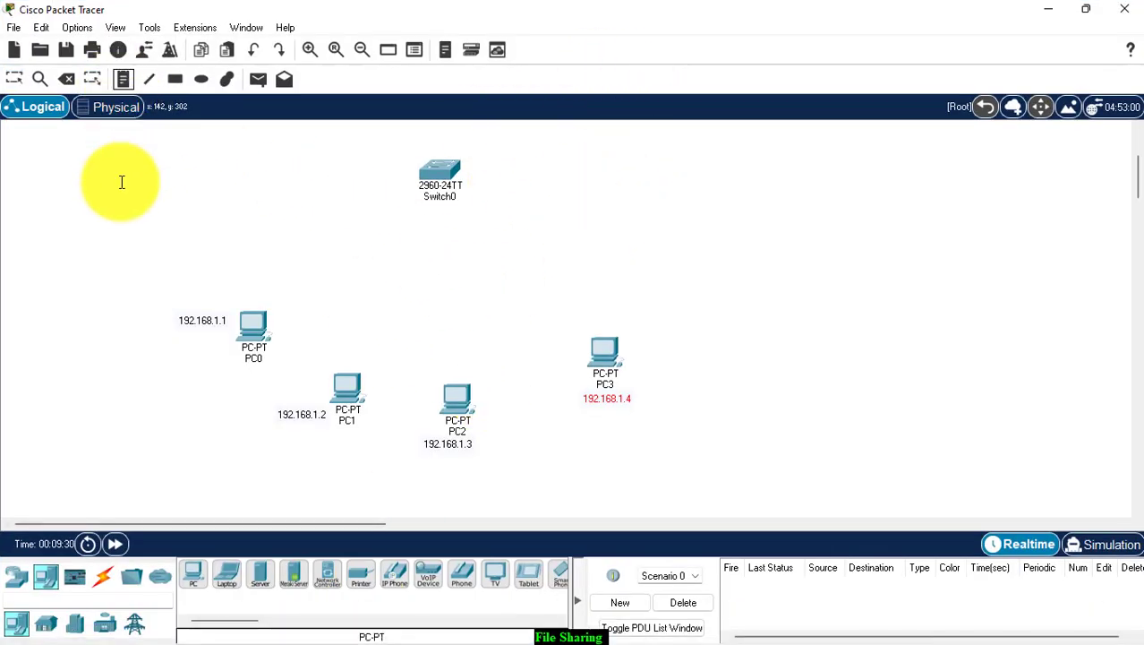
pyautogui.click(84, 187)
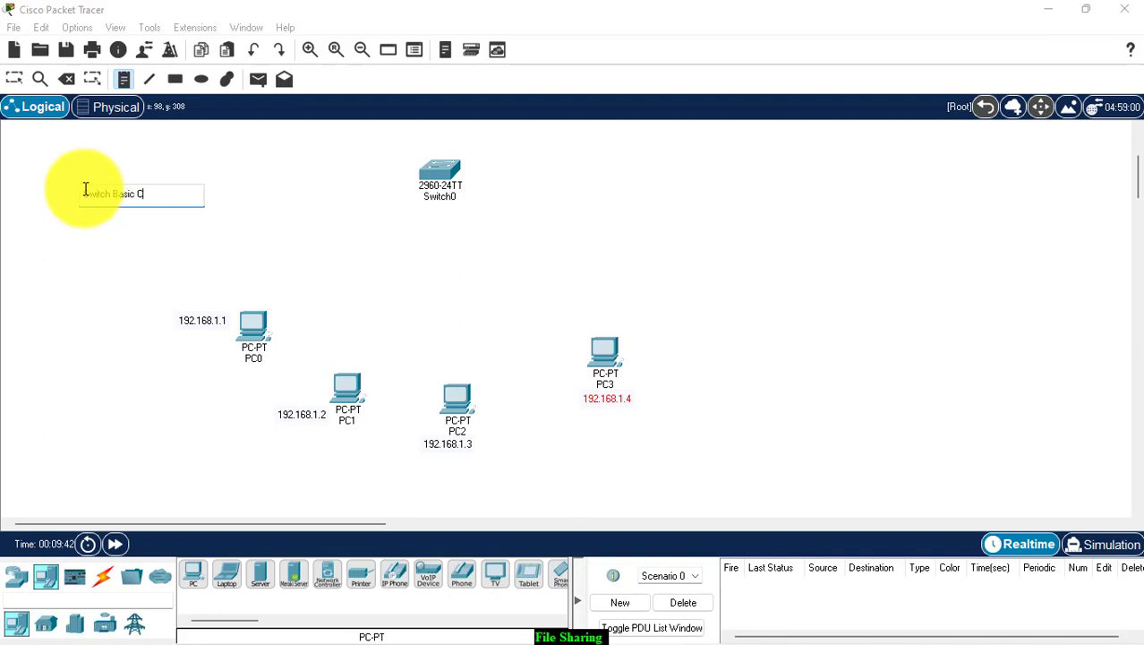
pyautogui.write('iguration in Cisco')
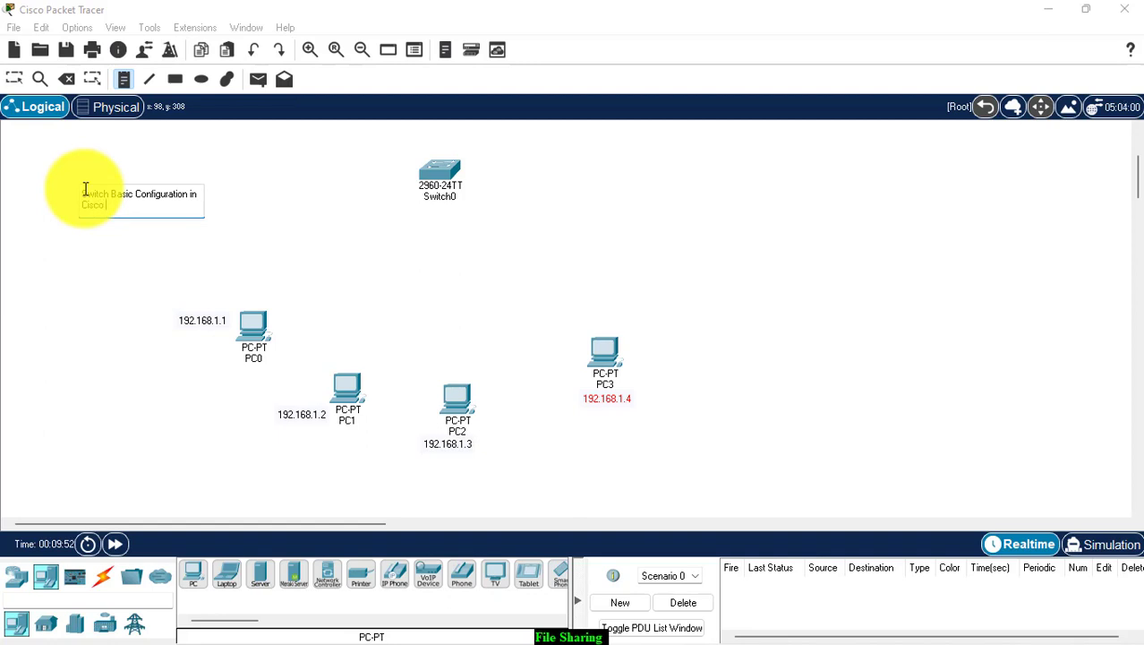
pyautogui.write(' Packet tracer')
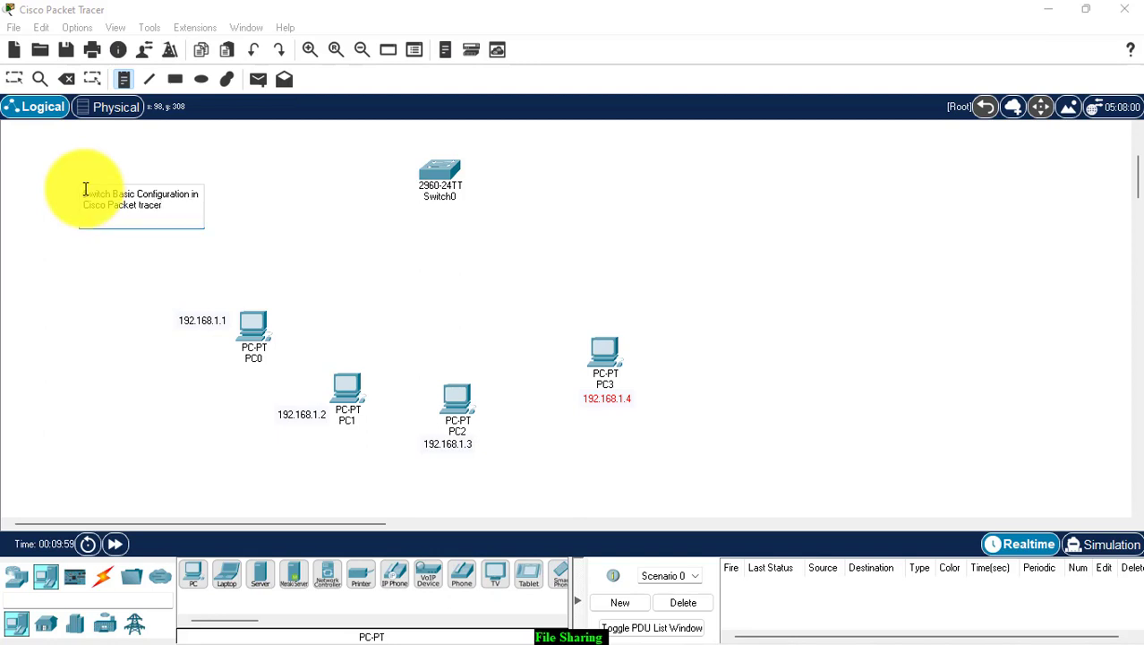
pyautogui.click(140, 176)
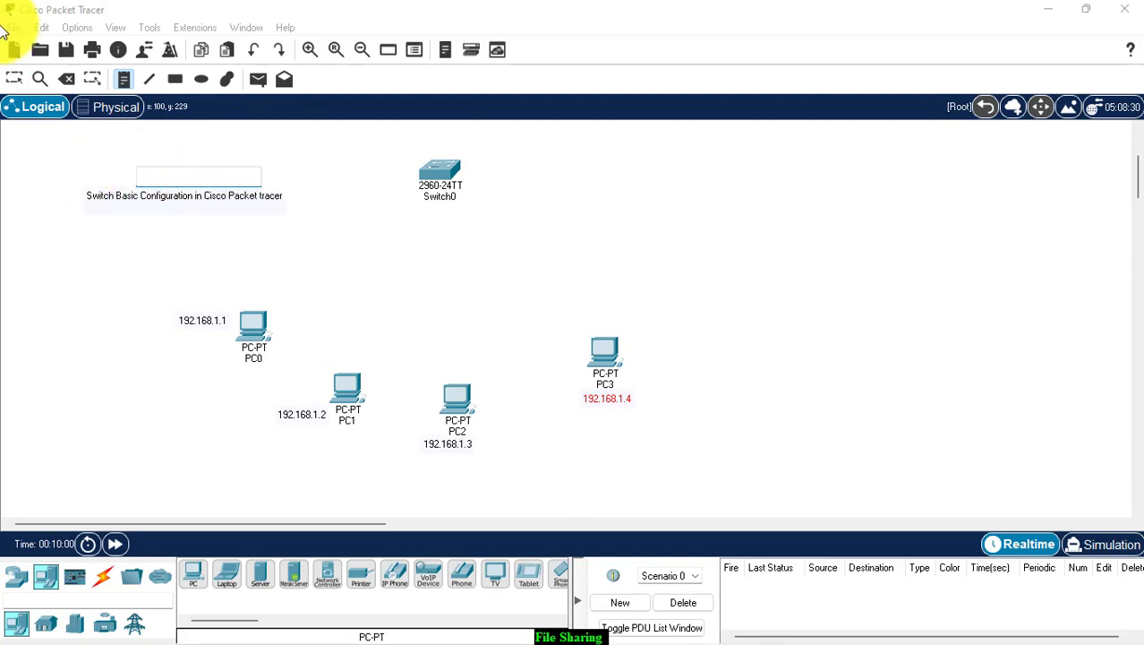
pyautogui.click(16, 78)
pyautogui.moveTo(184, 196); pyautogui.dragTo(120, 174)
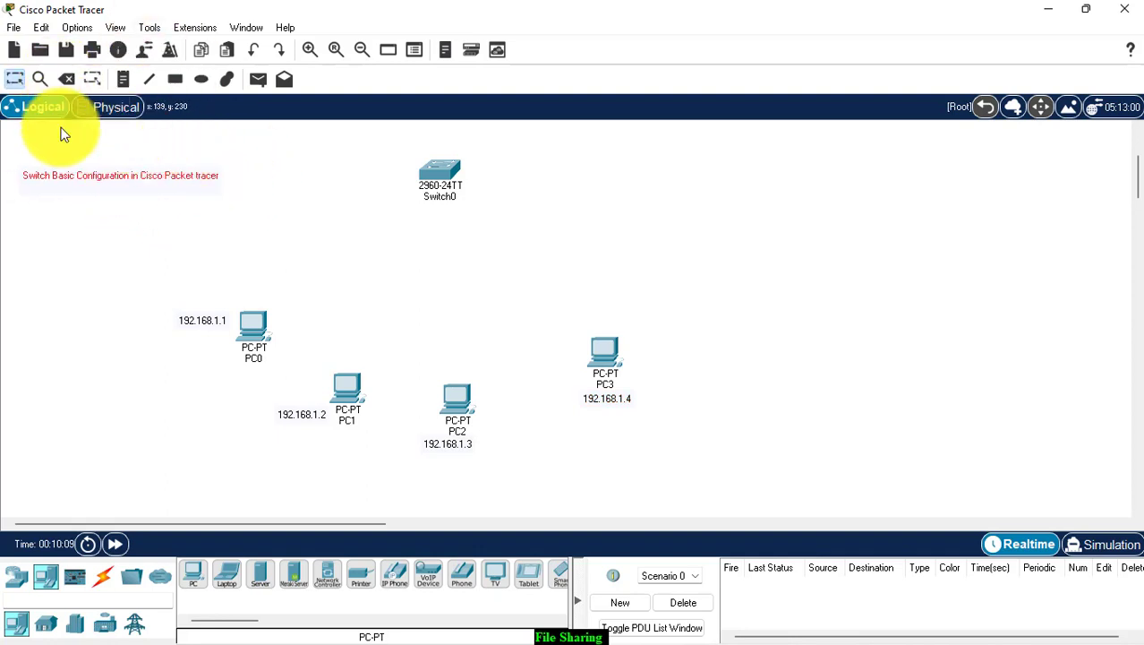
# Connect Switch0's FastEthernet0/1 port to PC0's FastEthernet0 port with a copper straight-through cable.
pyautogui.click(102, 580)
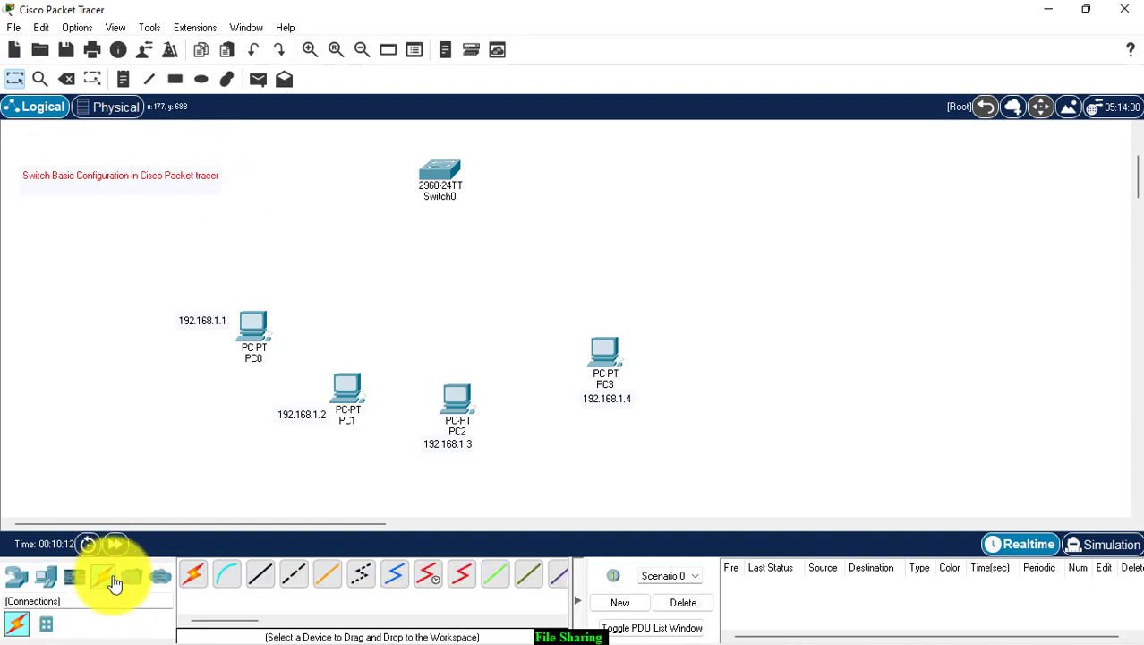
pyautogui.click(260, 572)
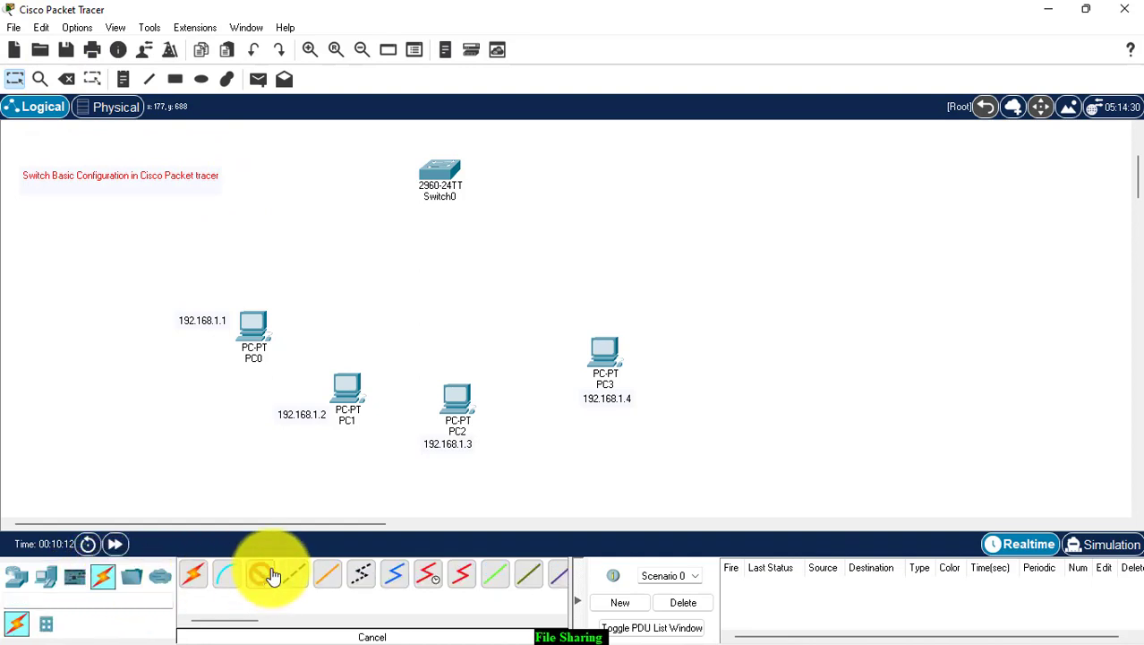
pyautogui.click(442, 172)
pyautogui.click(528, 38)
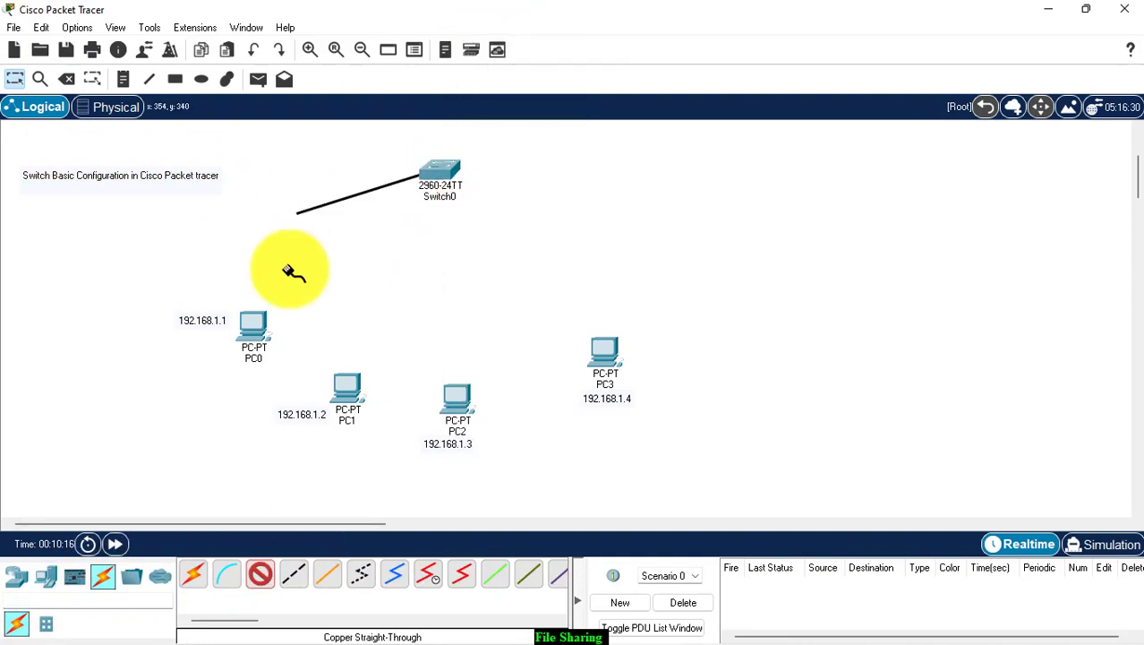
pyautogui.click(255, 327)
pyautogui.click(304, 376)
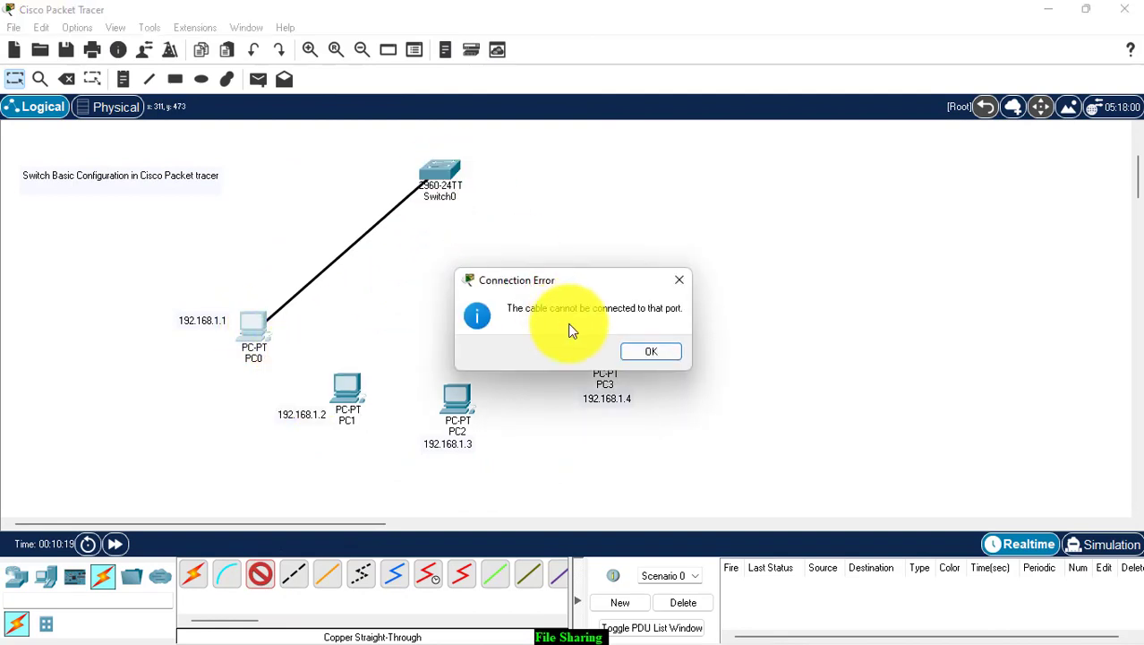
pyautogui.click(665, 281)
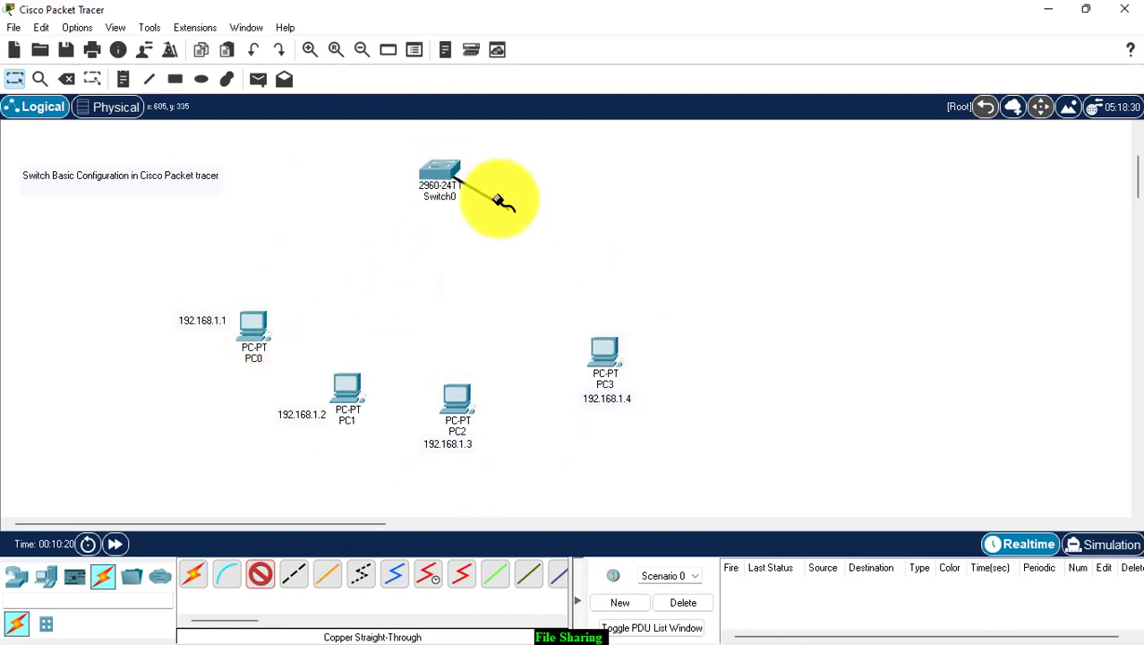
pyautogui.click(261, 332)
pyautogui.click(327, 391)
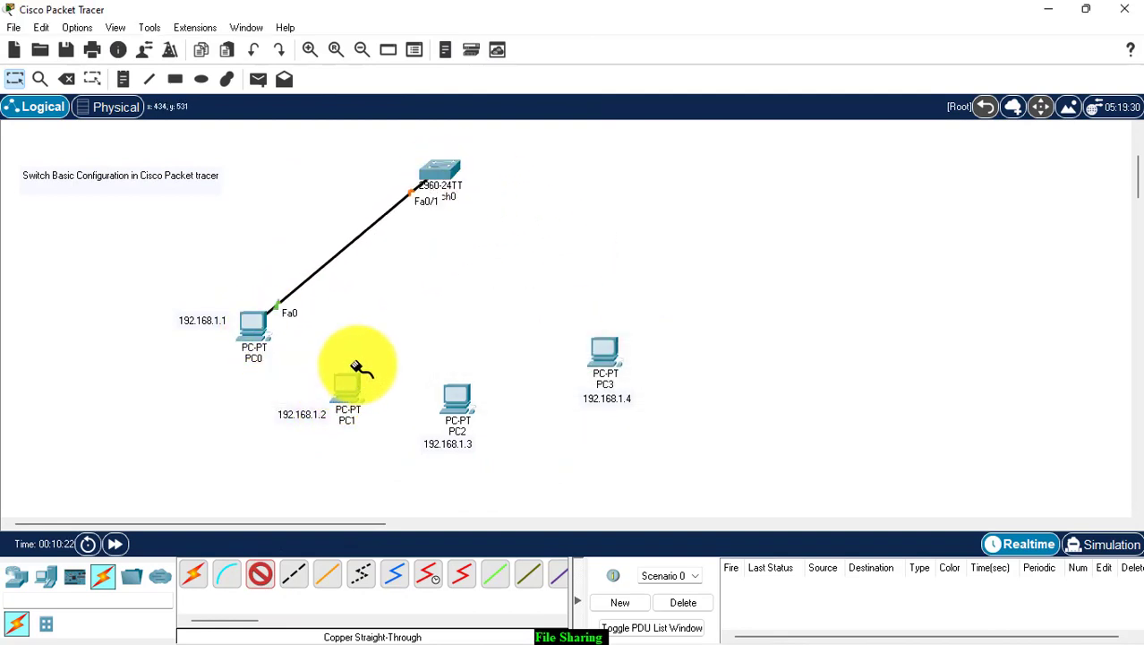
# Connect Switch0's FastEthernet0/2 port to PC1's FastEthernet0 port with a copper straight-through cable.
pyautogui.click(452, 190)
pyautogui.click(528, 69)
pyautogui.click(358, 395)
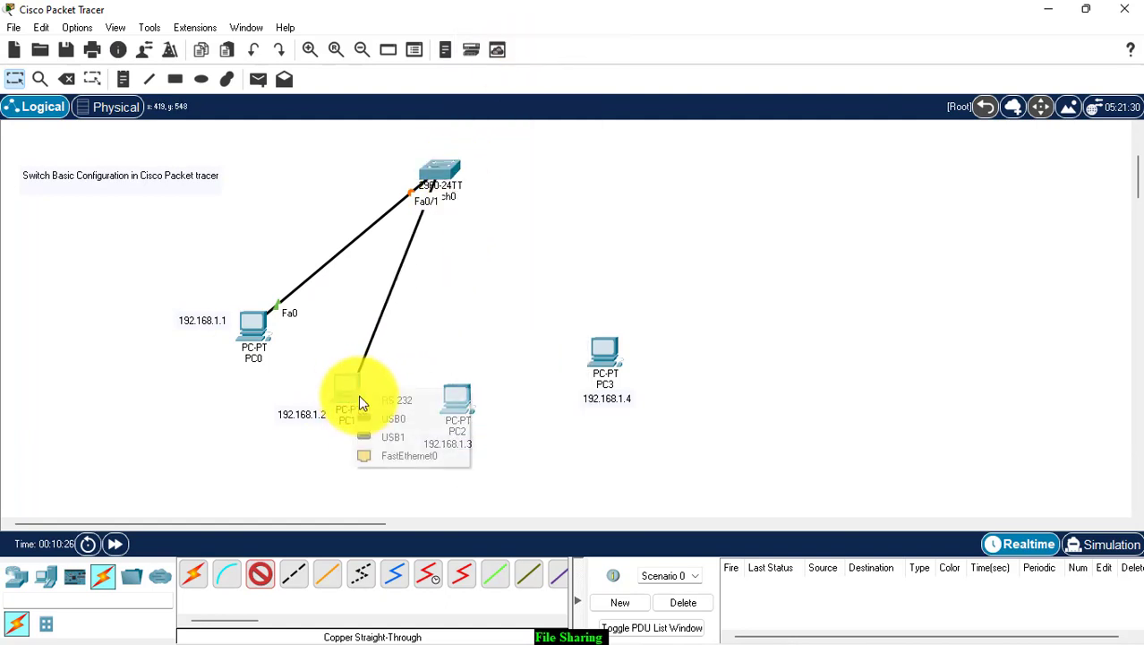
pyautogui.click(394, 448)
# Connect Switch0's FastEthernet0/3 port to PC2's FastEthernet0 port with a copper straight-through cable.
pyautogui.click(464, 174)
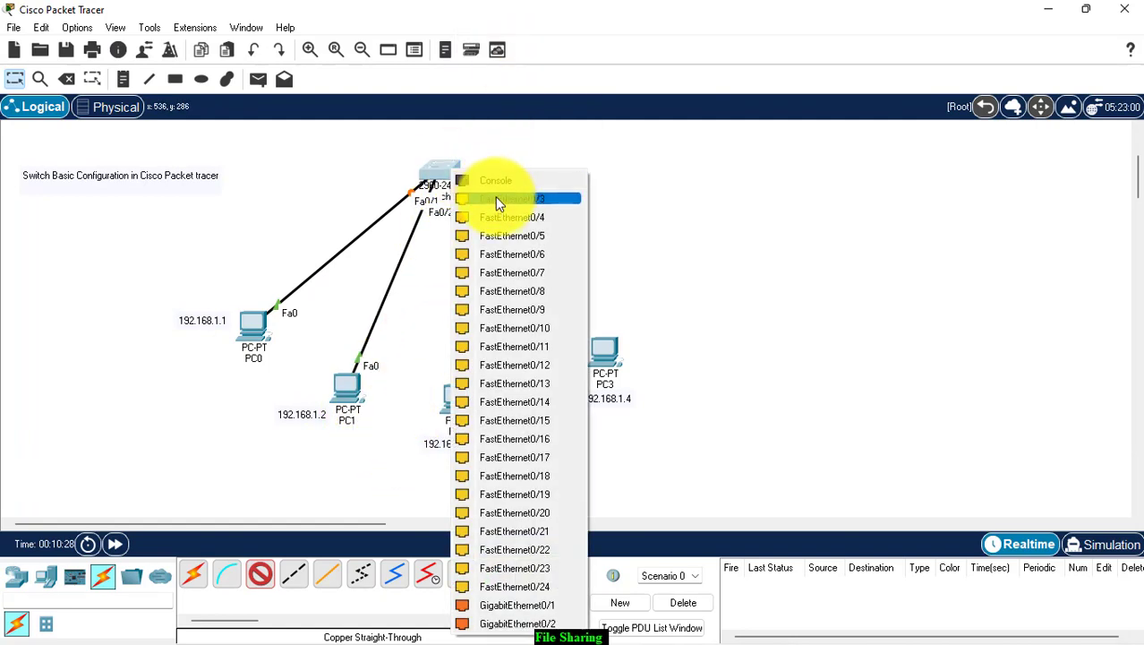
pyautogui.click(498, 199)
pyautogui.click(459, 400)
pyautogui.click(490, 450)
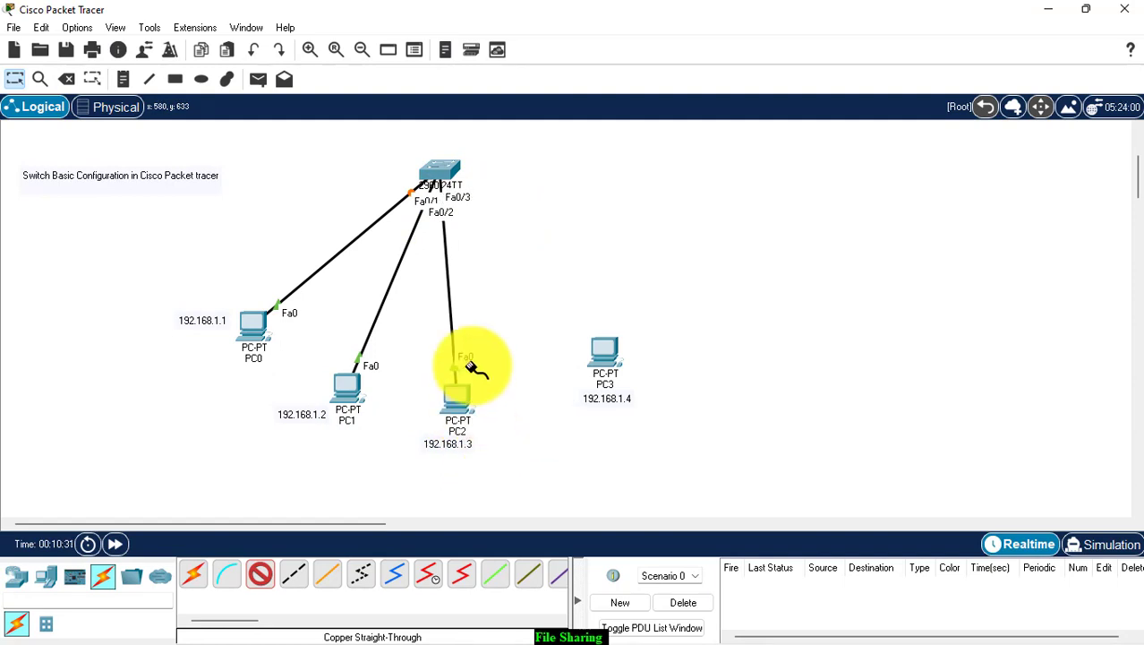
# Connect Switch0's FastEthernet0/4 port to PC3's FastEthernet0 port with a copper straight-through cable and finish cabling.
pyautogui.click(440, 170)
pyautogui.click(503, 201)
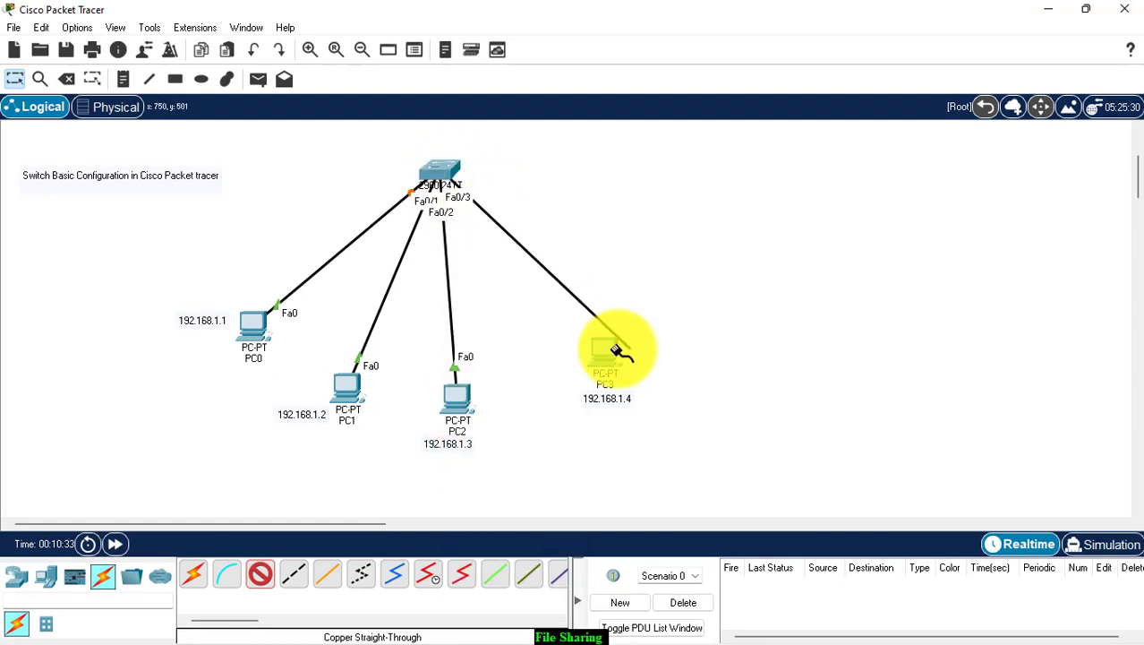
pyautogui.click(611, 354)
pyautogui.click(639, 414)
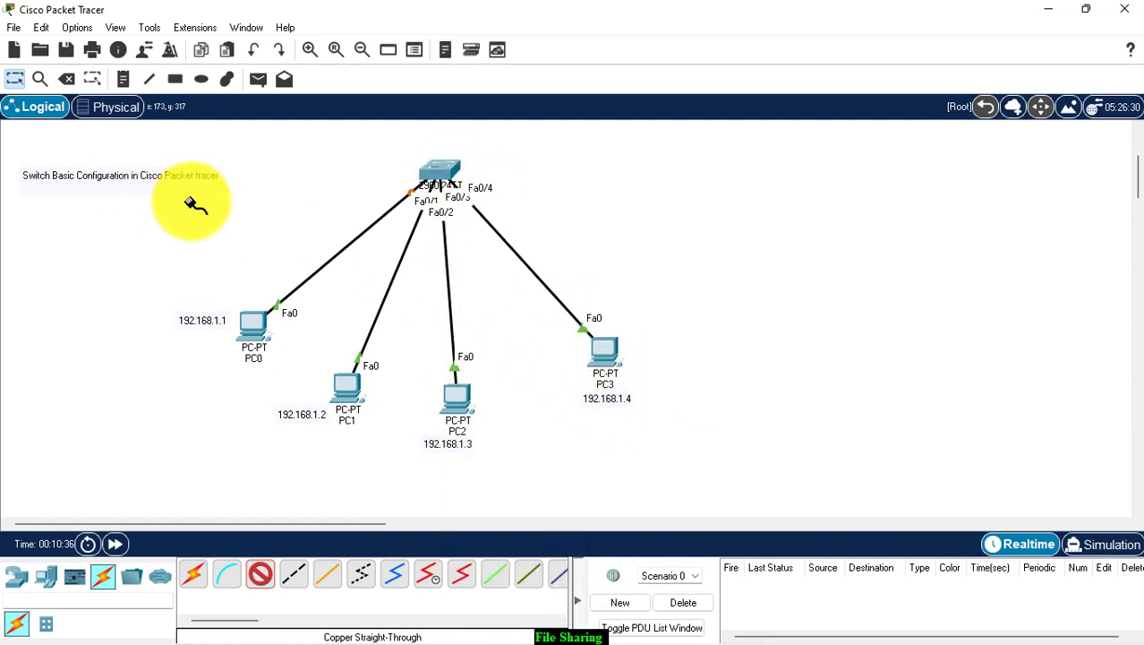
pyautogui.click(15, 79)
# Assign PC0 the static IPv4 address 192.168.1.1 with subnet mask 255.255.255.0 and close its window.
pyautogui.click(240, 329)
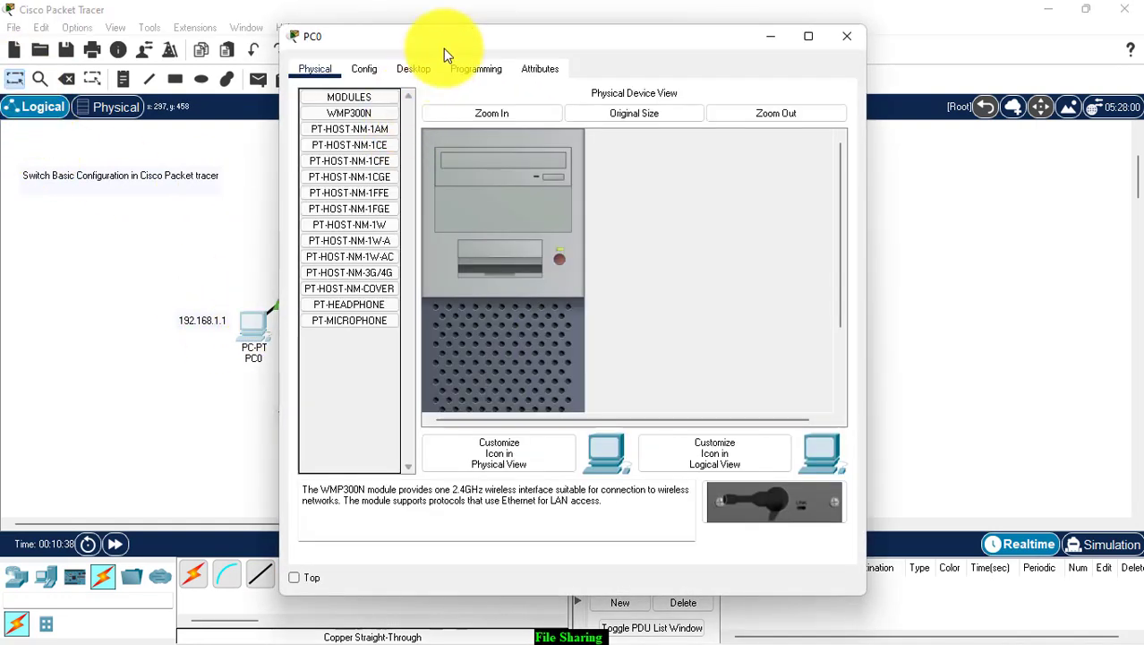
pyautogui.moveTo(445, 50); pyautogui.dragTo(809, 59)
pyautogui.click(762, 95)
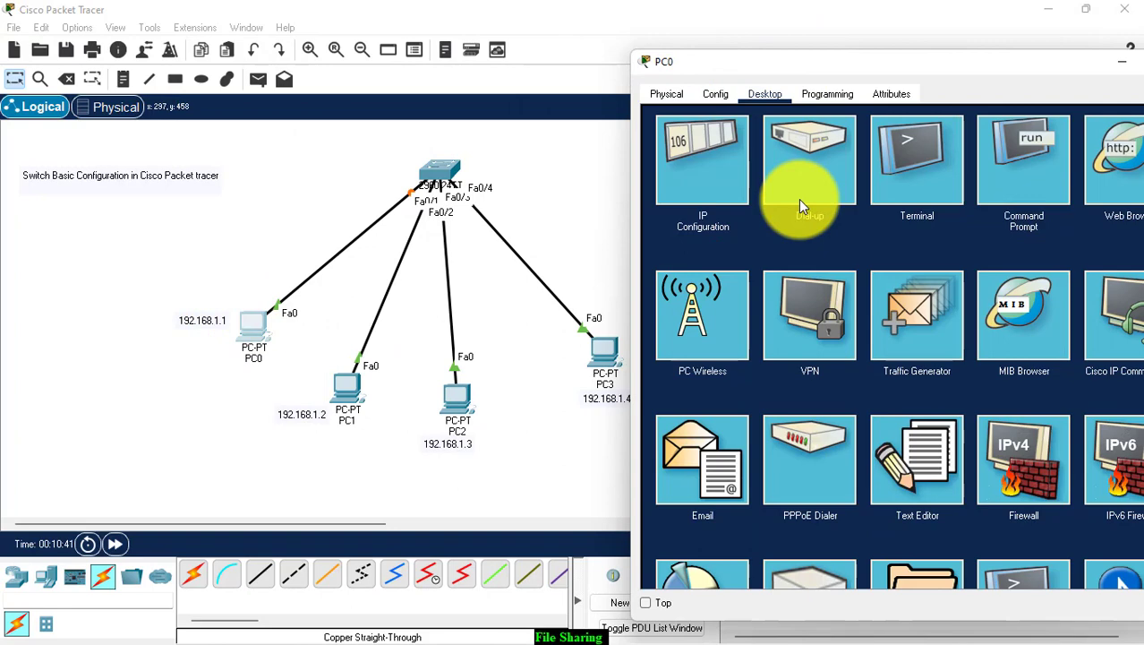
pyautogui.click(701, 169)
pyautogui.click(866, 211)
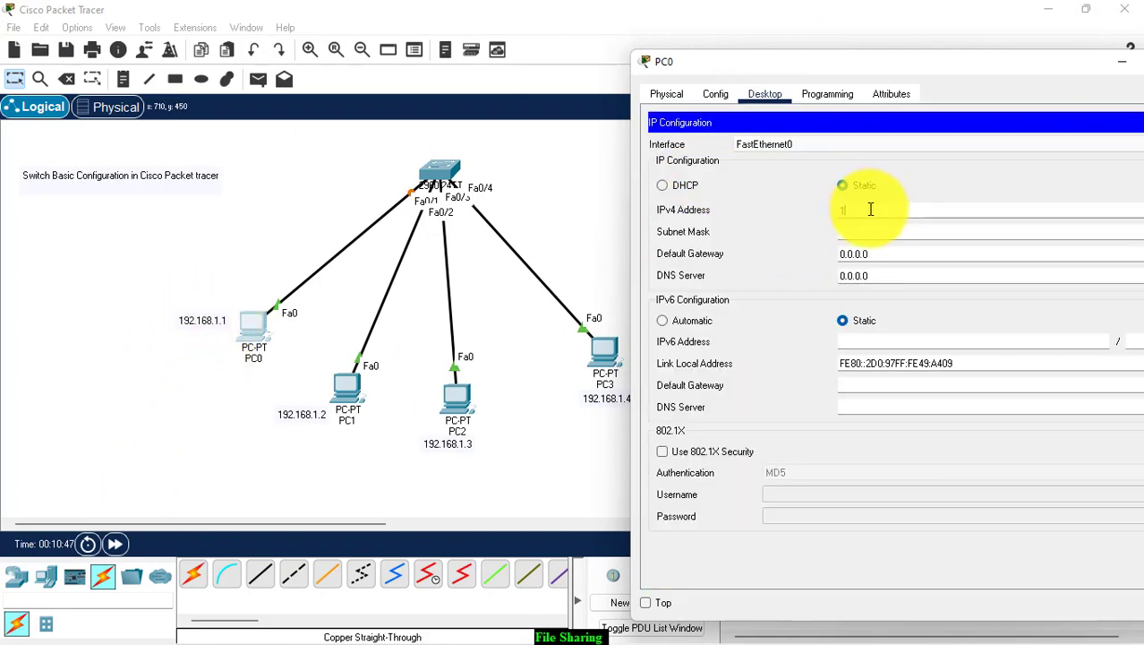
pyautogui.write('192.168.1.1')
pyautogui.click(899, 231)
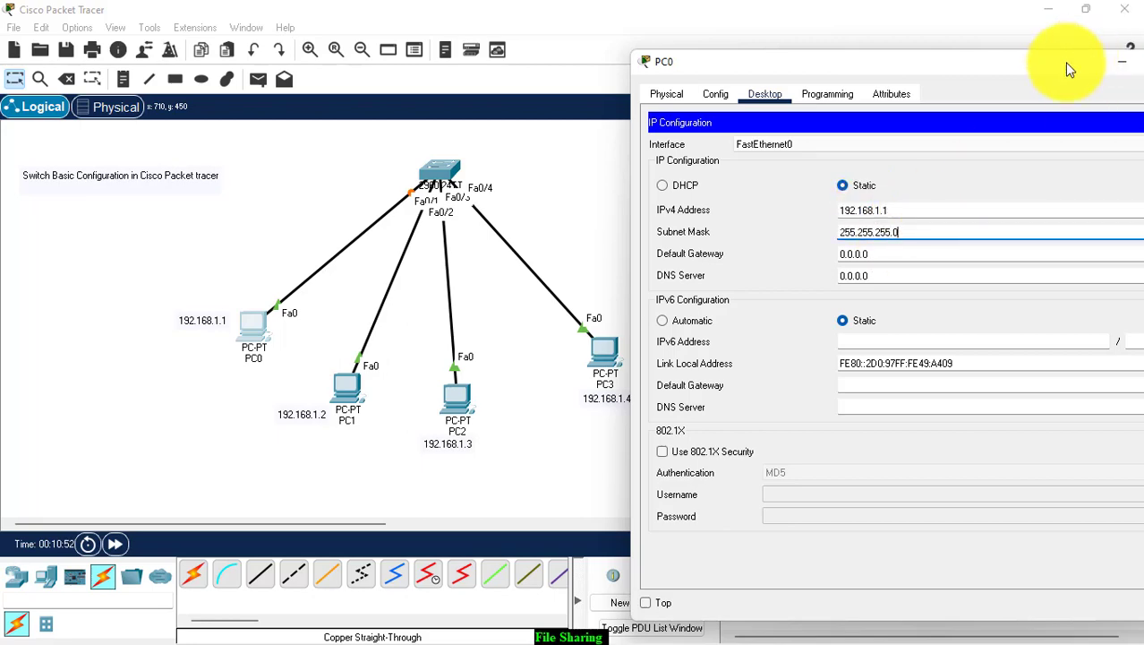
pyautogui.moveTo(1065, 61); pyautogui.dragTo(950, 51)
pyautogui.click(1074, 50)
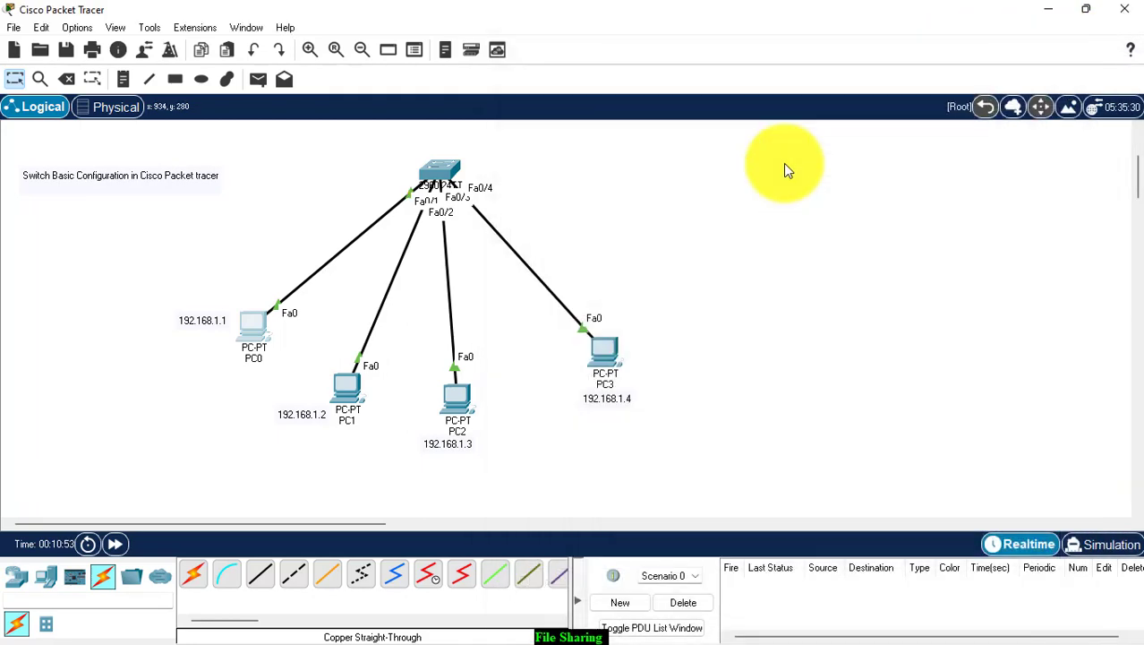
# Open the IP configuration of PC1.
pyautogui.click(351, 382)
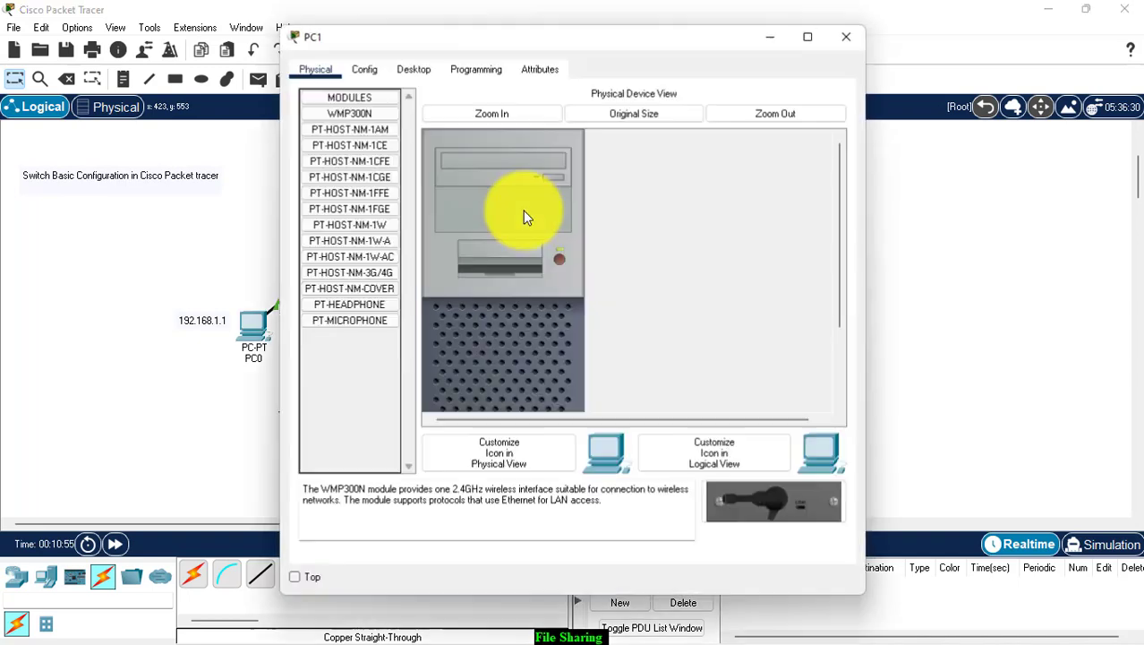
pyautogui.click(403, 65)
pyautogui.click(374, 112)
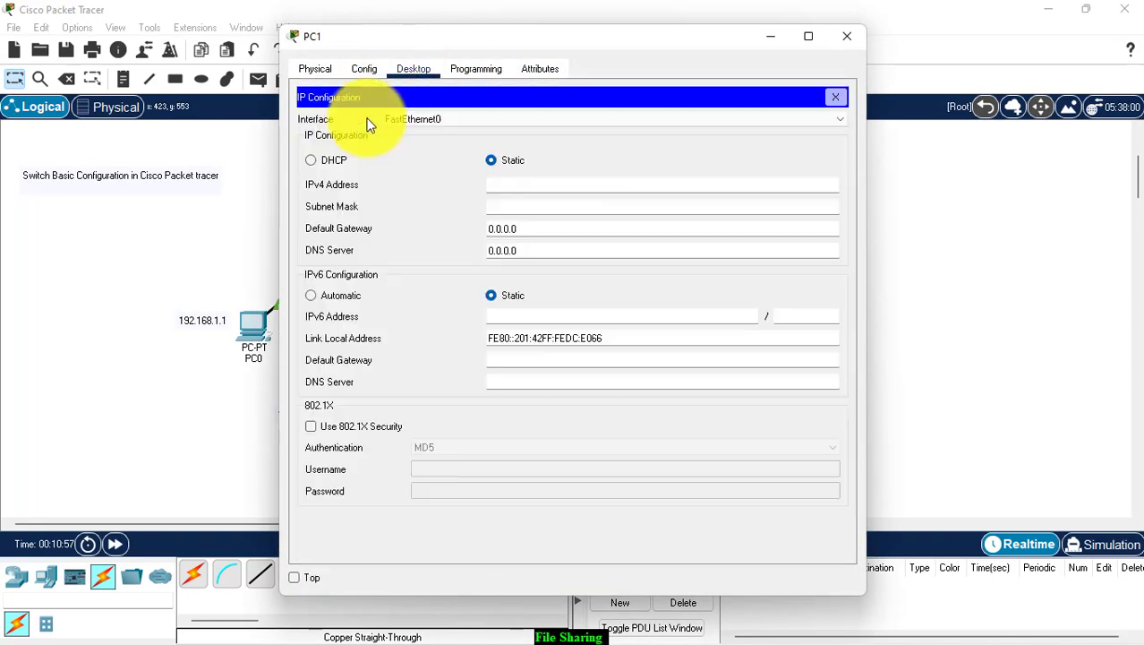
pyautogui.click(530, 185)
pyautogui.write('1921.168')
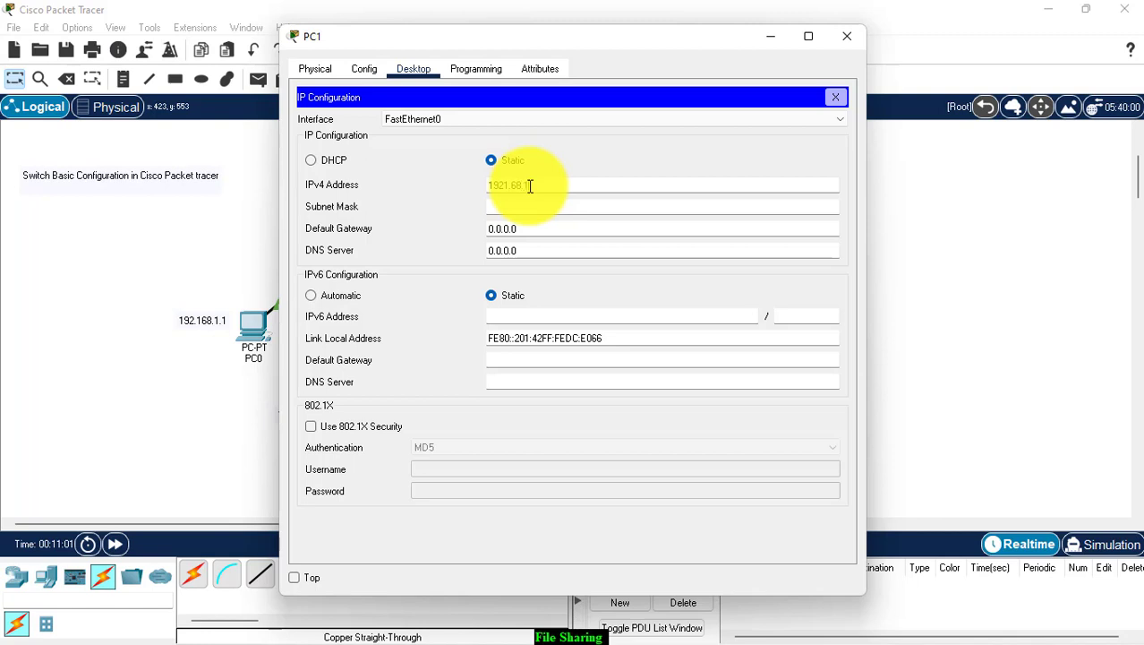
pyautogui.write('.168')
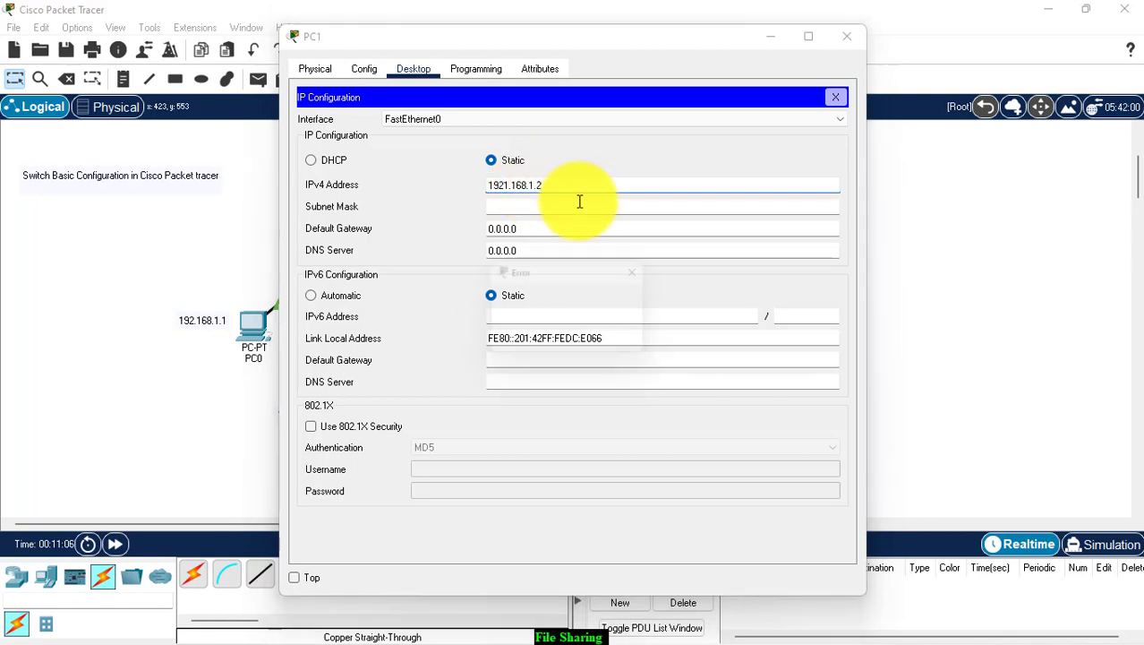
pyautogui.click(835, 97)
pyautogui.click(647, 270)
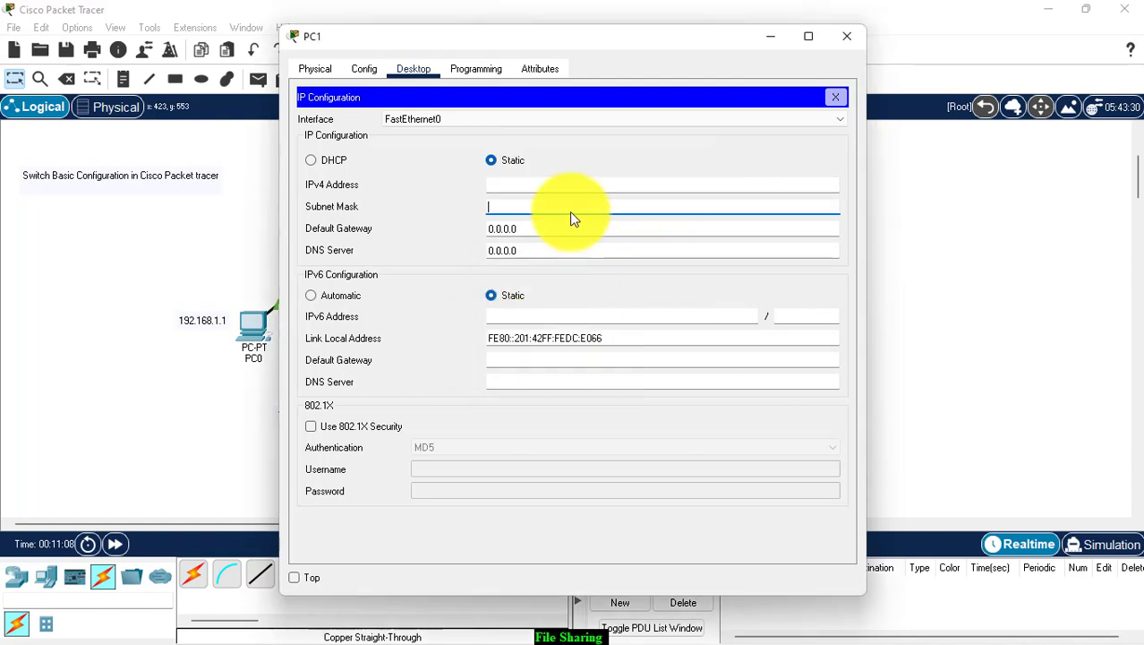
# Assign PC1 the static IPv4 address 192.168.1.2 with subnet mask 255.255.255.0 and close its window.
pyautogui.click(567, 190)
pyautogui.write('1')
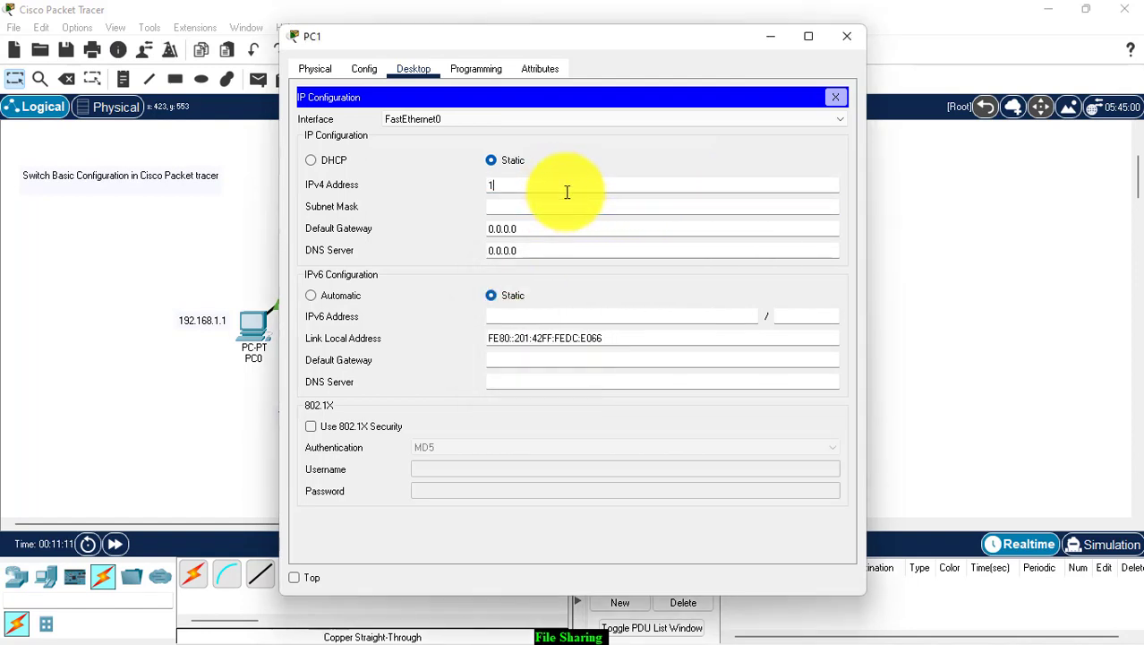
pyautogui.write('92.168.1.2')
pyautogui.click(571, 205)
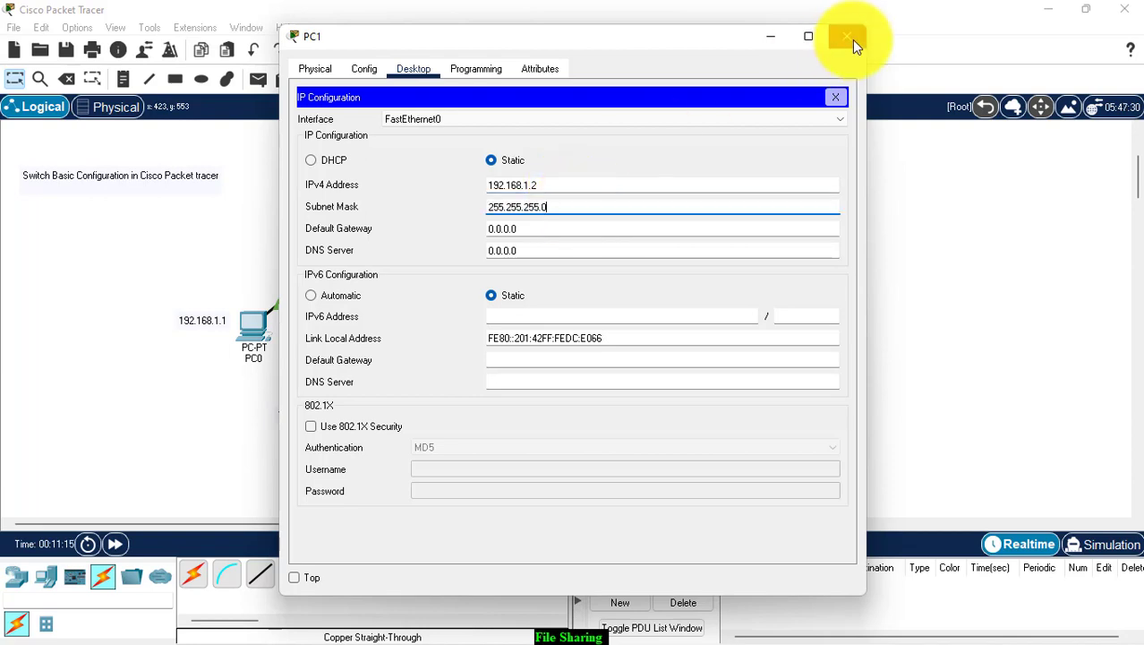
pyautogui.click(847, 36)
# Assign PC2 the static IPv4 address 192.168.1.3 with subnet mask 255.255.255.0.
pyautogui.click(458, 392)
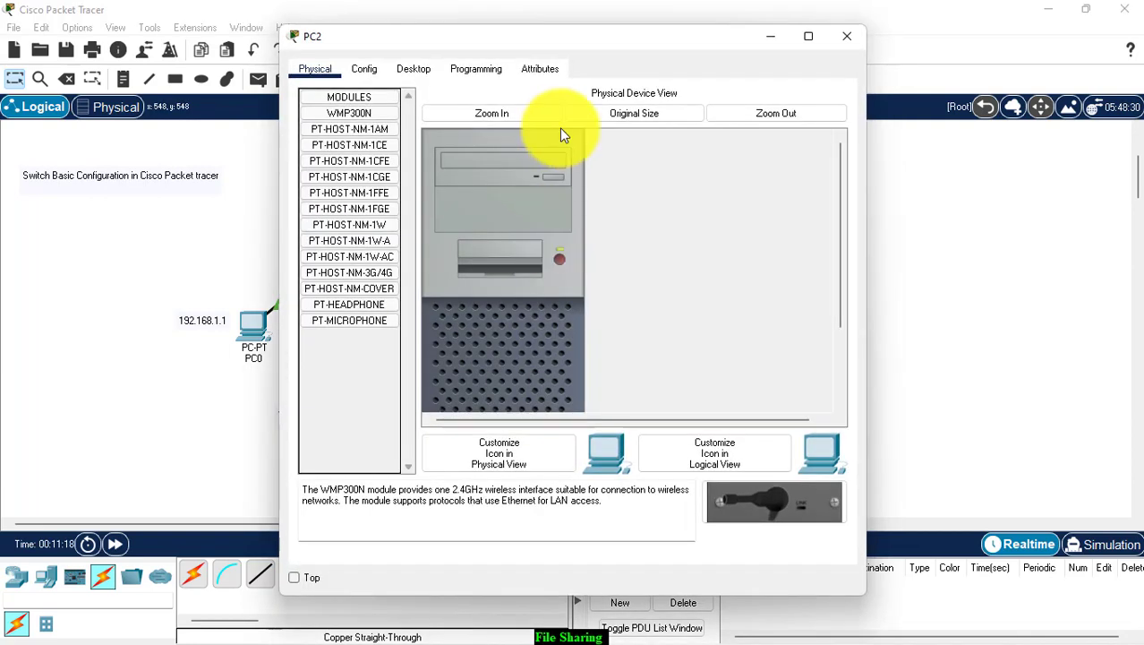
pyautogui.click(419, 73)
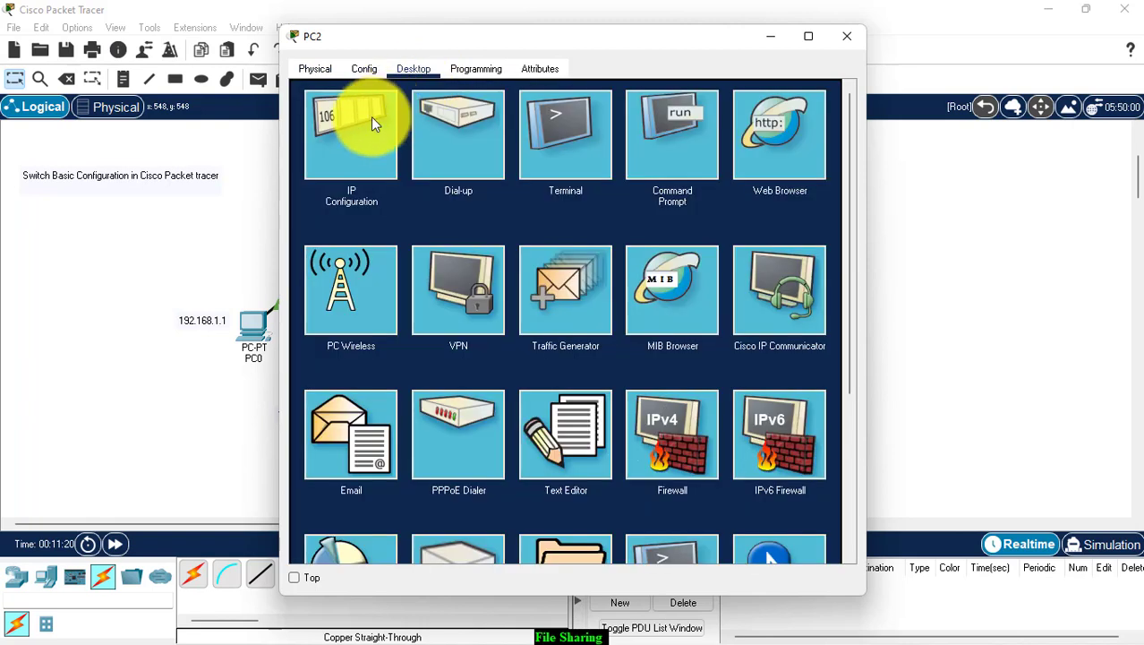
pyautogui.click(369, 114)
pyautogui.click(514, 184)
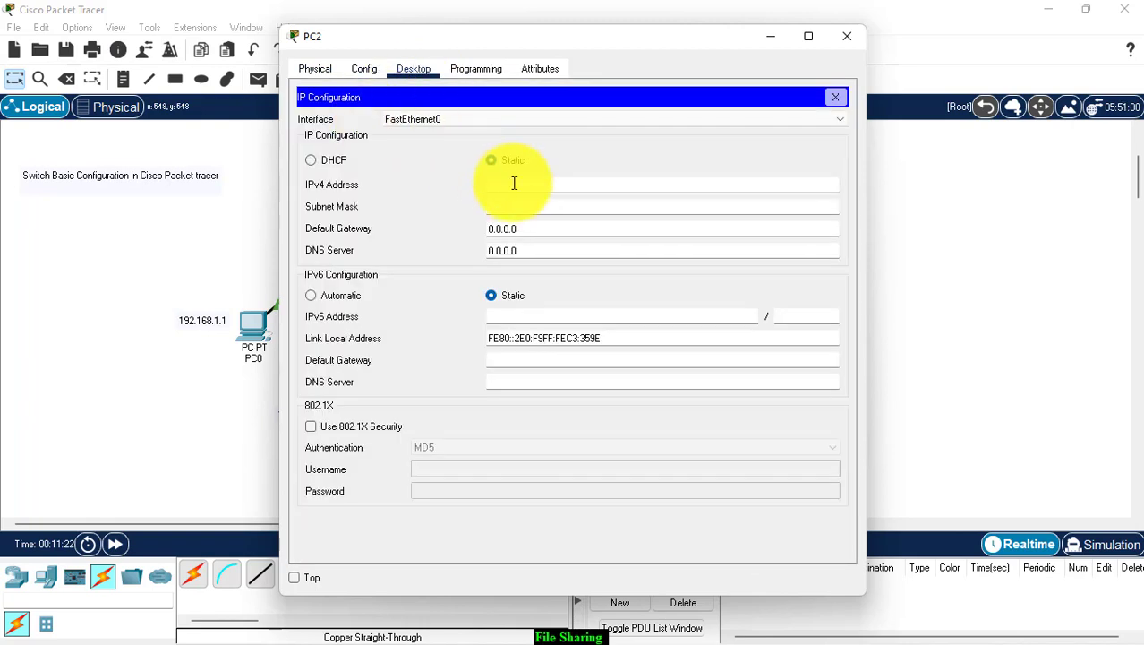
pyautogui.write('192.168.1.3')
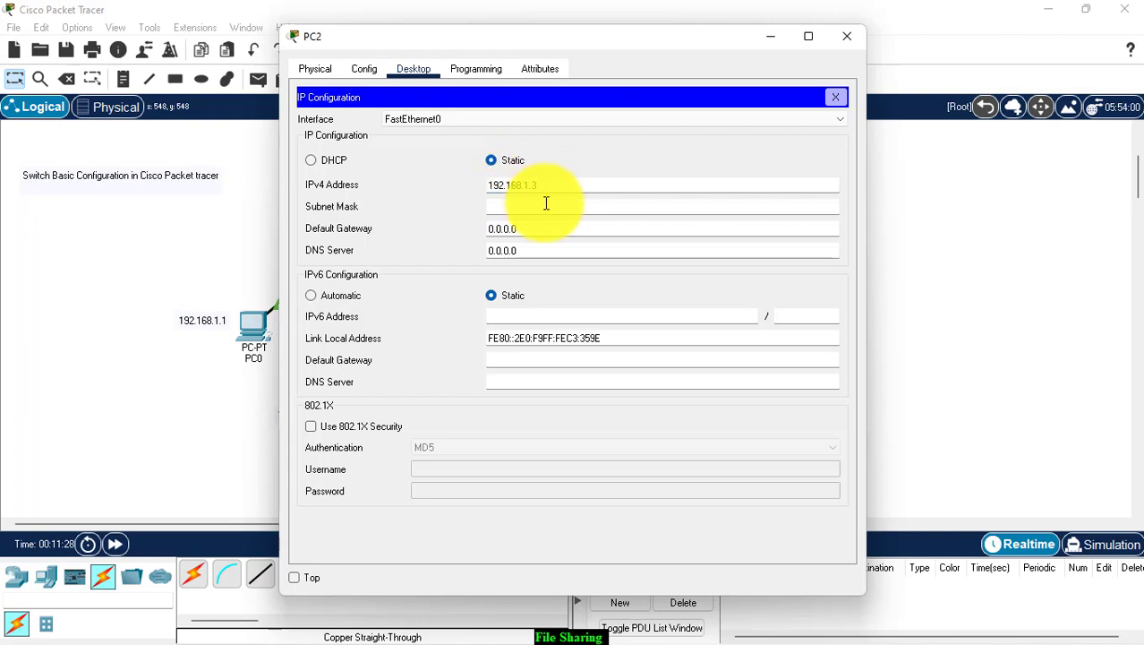
pyautogui.click(548, 206)
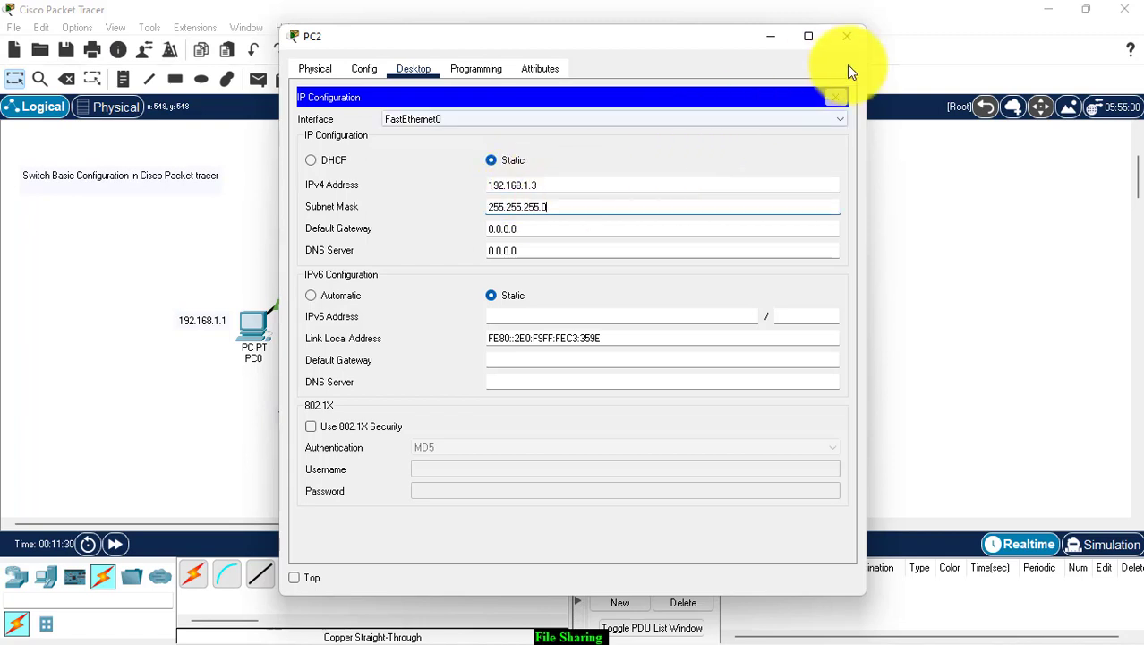
# Close the PC2 window and assign PC3 the static IPv4 address 192.168.1.4 with subnet mask 255.255.255.0.
pyautogui.click(855, 35)
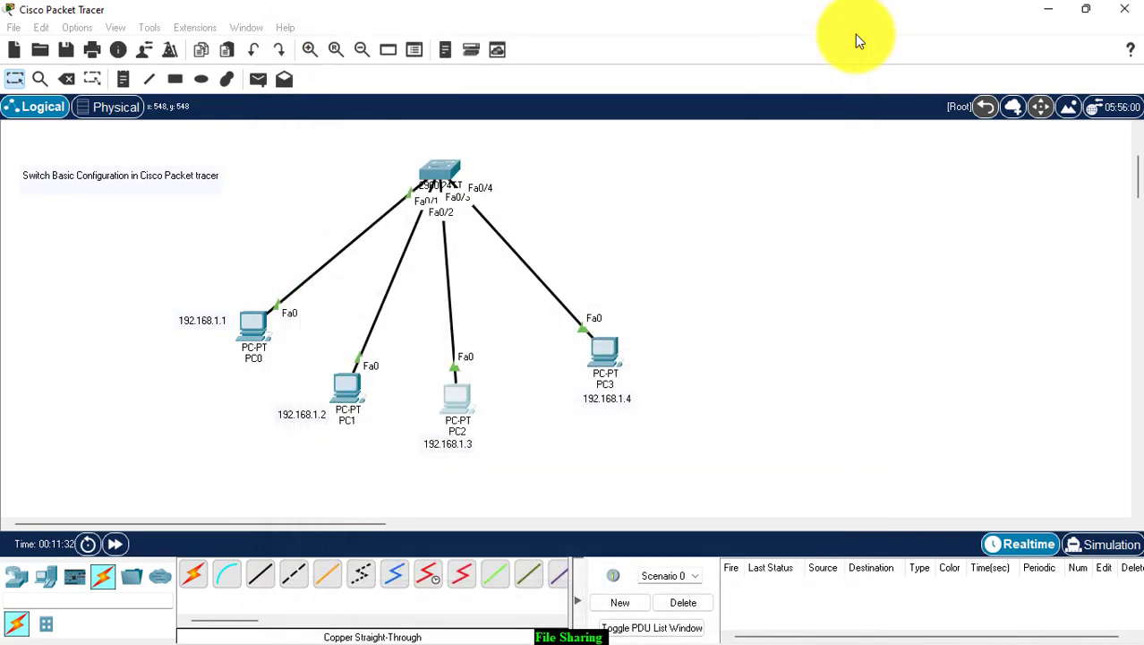
pyautogui.click(609, 351)
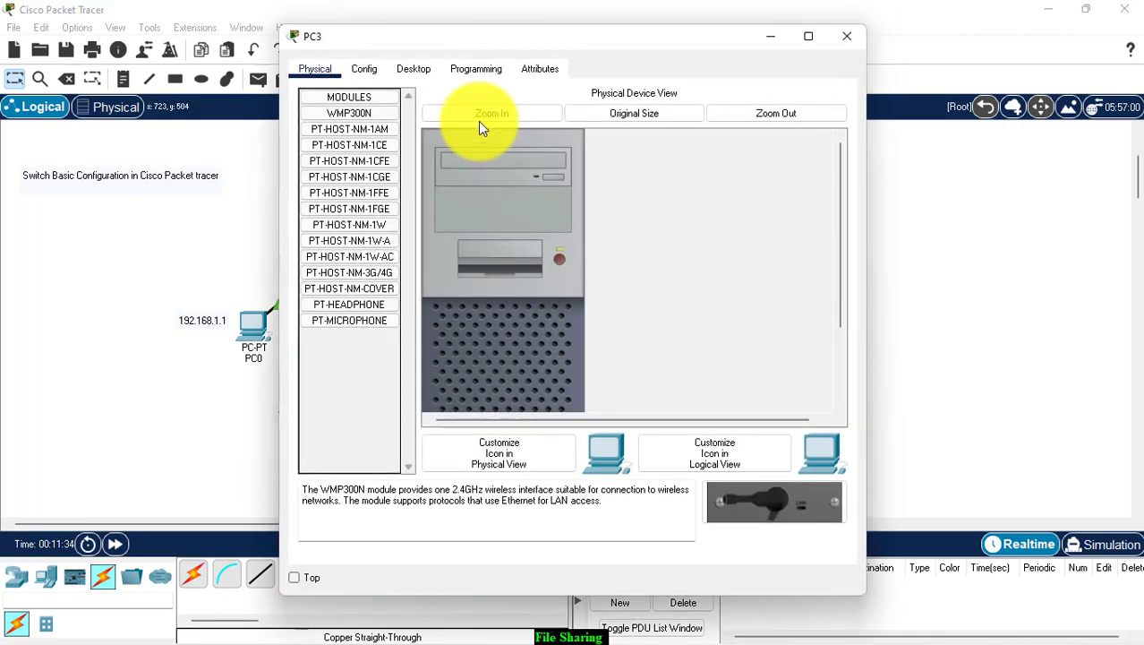
pyautogui.click(413, 68)
pyautogui.click(353, 167)
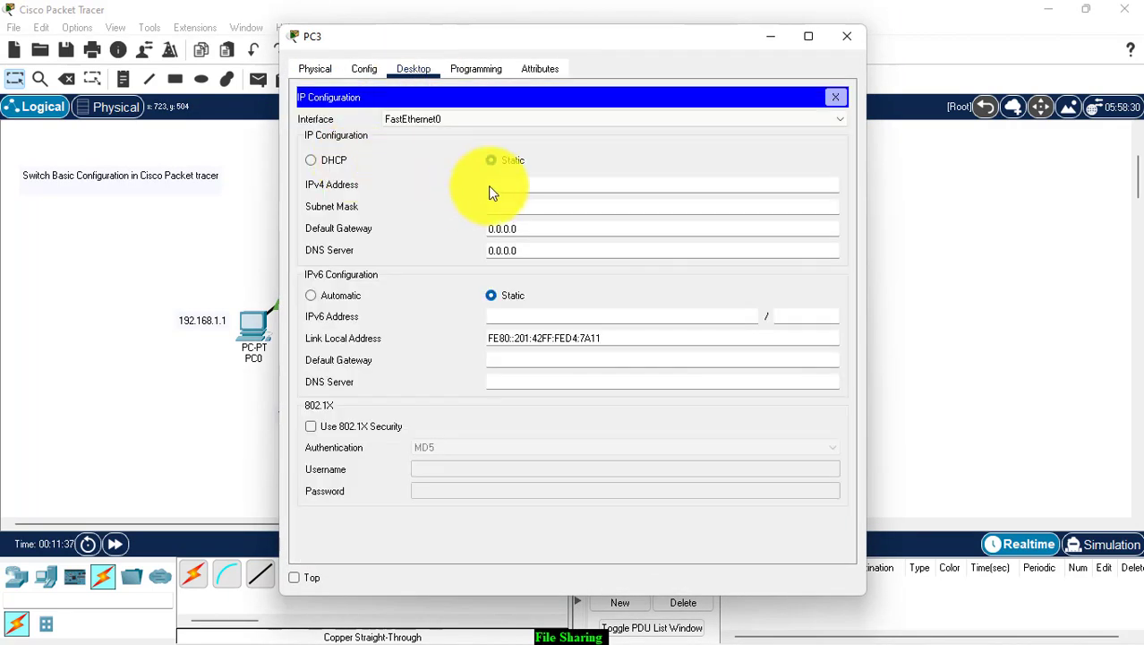
pyautogui.click(514, 182)
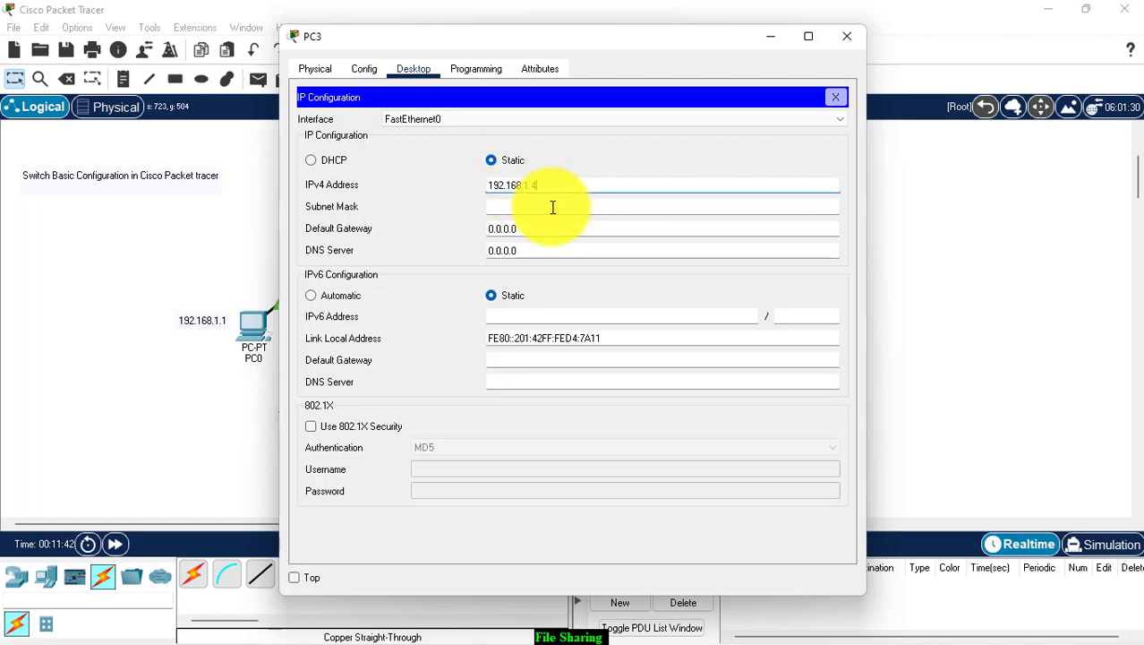
pyautogui.click(557, 207)
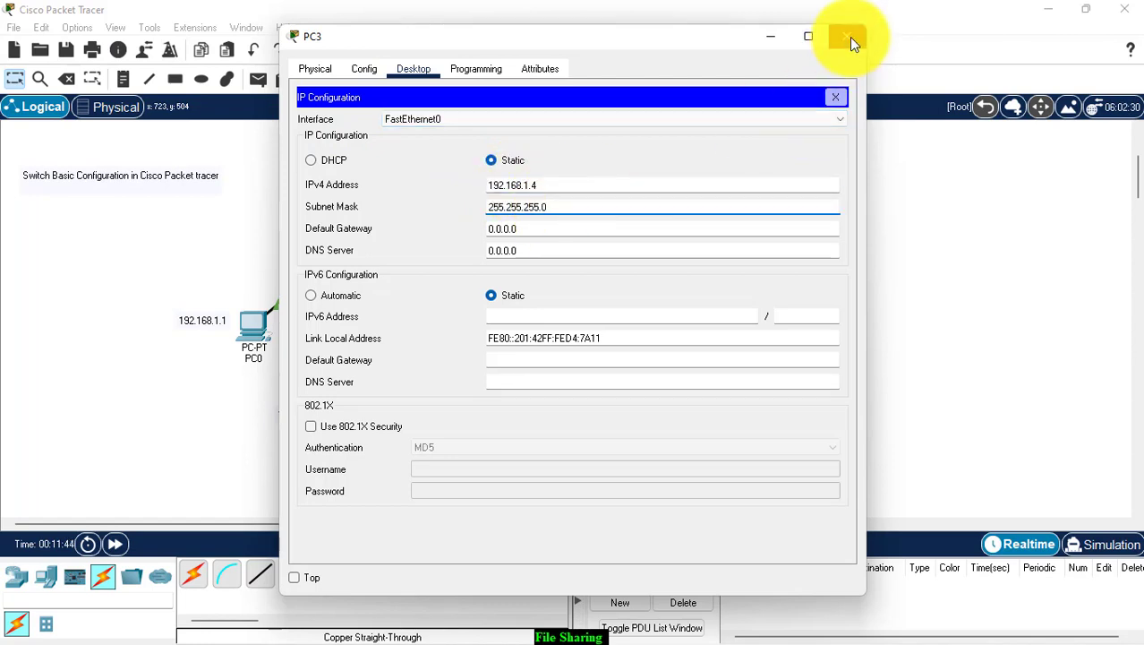
pyautogui.click(849, 37)
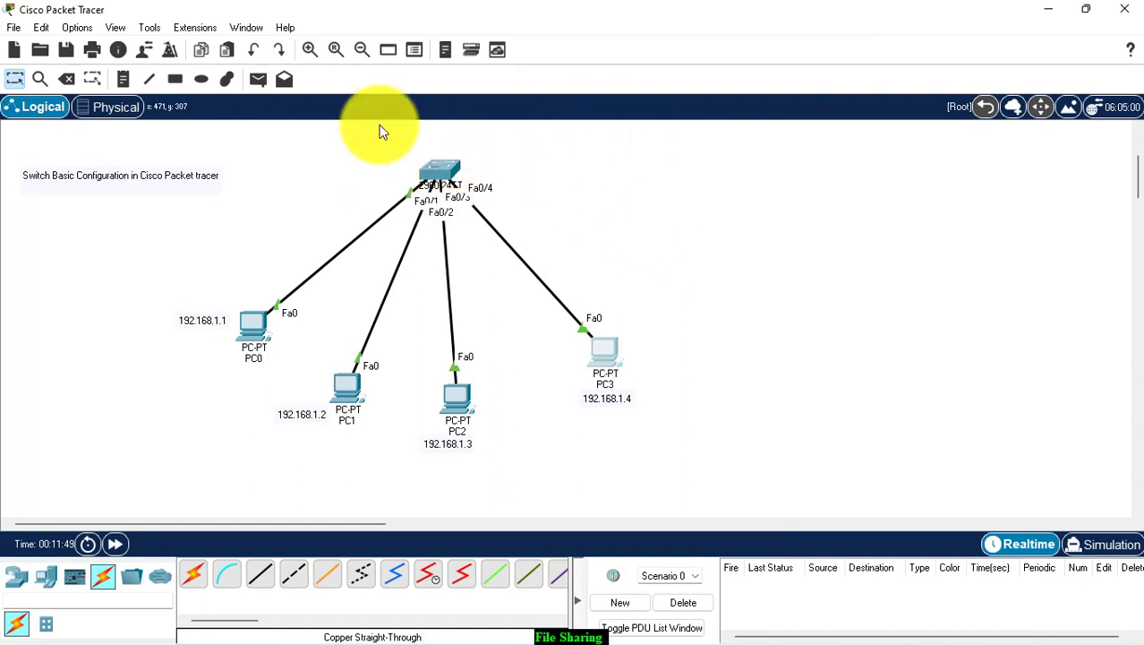
# Ping 192.168.1.4 from the command prompt of PC0 and close the PC0 window.
pyautogui.click(252, 324)
pyautogui.moveTo(485, 27); pyautogui.dragTo(851, 51)
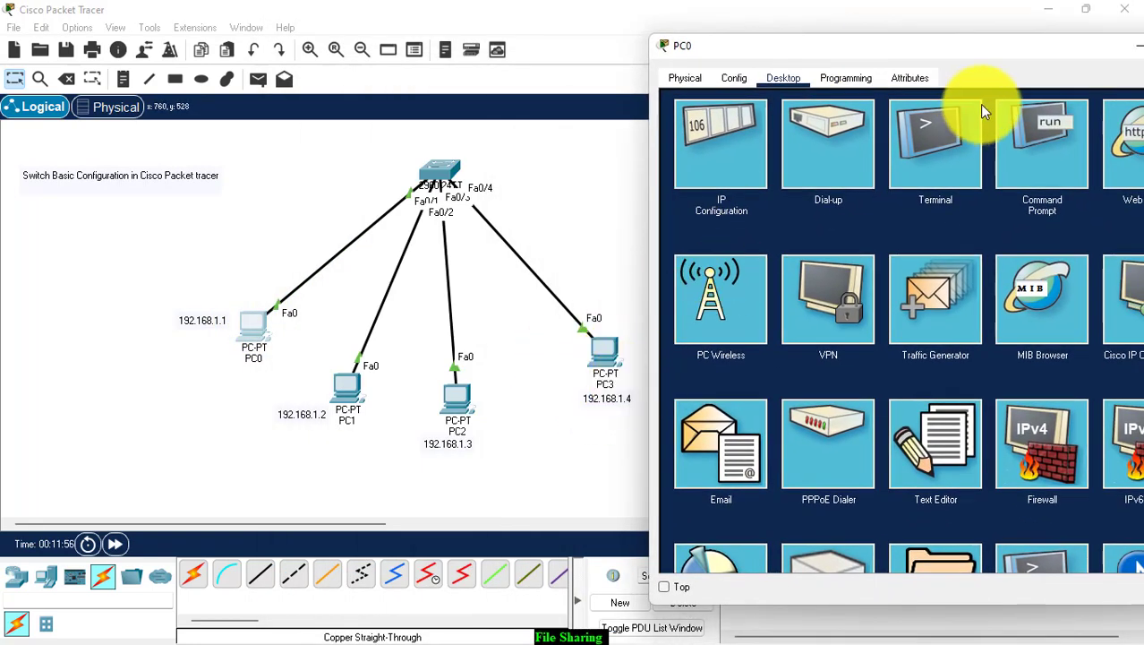
pyautogui.click(1030, 134)
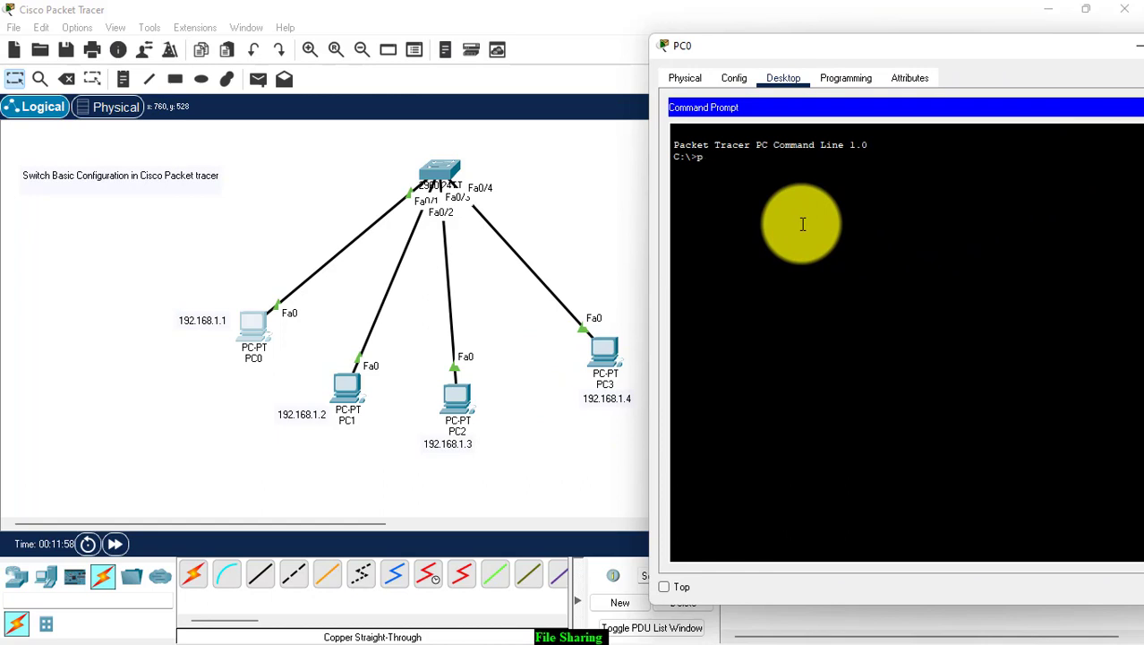
pyautogui.write('ping 1921')
pyautogui.write('68.1.3')
pyautogui.press('BackSpace')
pyautogui.write('4')
pyautogui.press('Return')
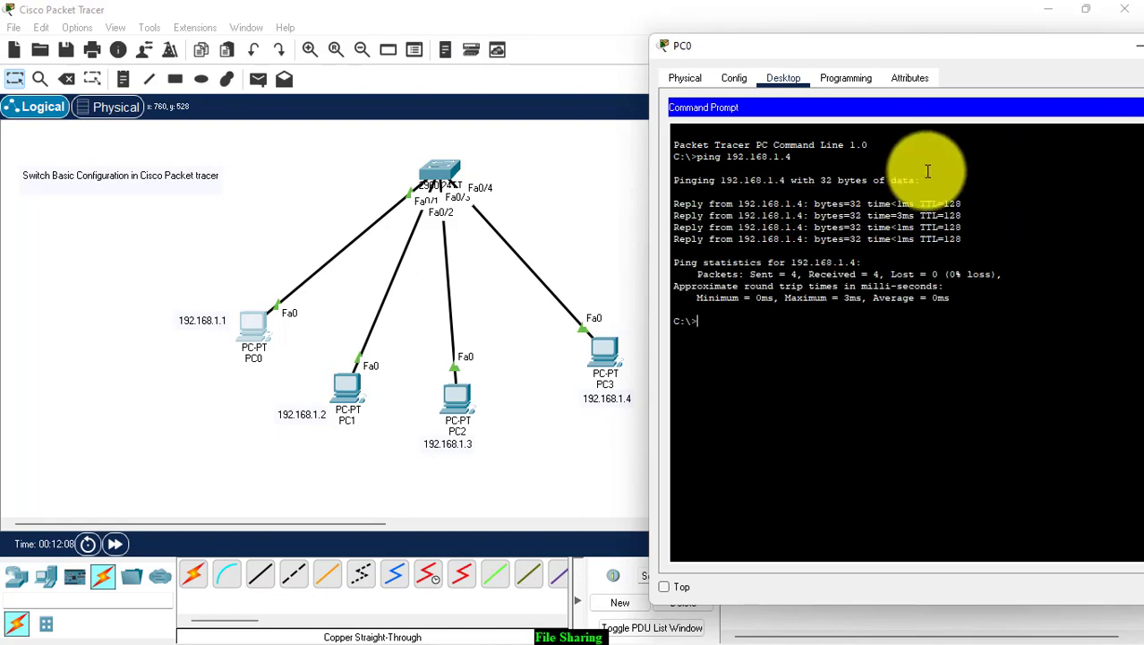
pyautogui.moveTo(1012, 37); pyautogui.dragTo(734, 56)
pyautogui.click(953, 45)
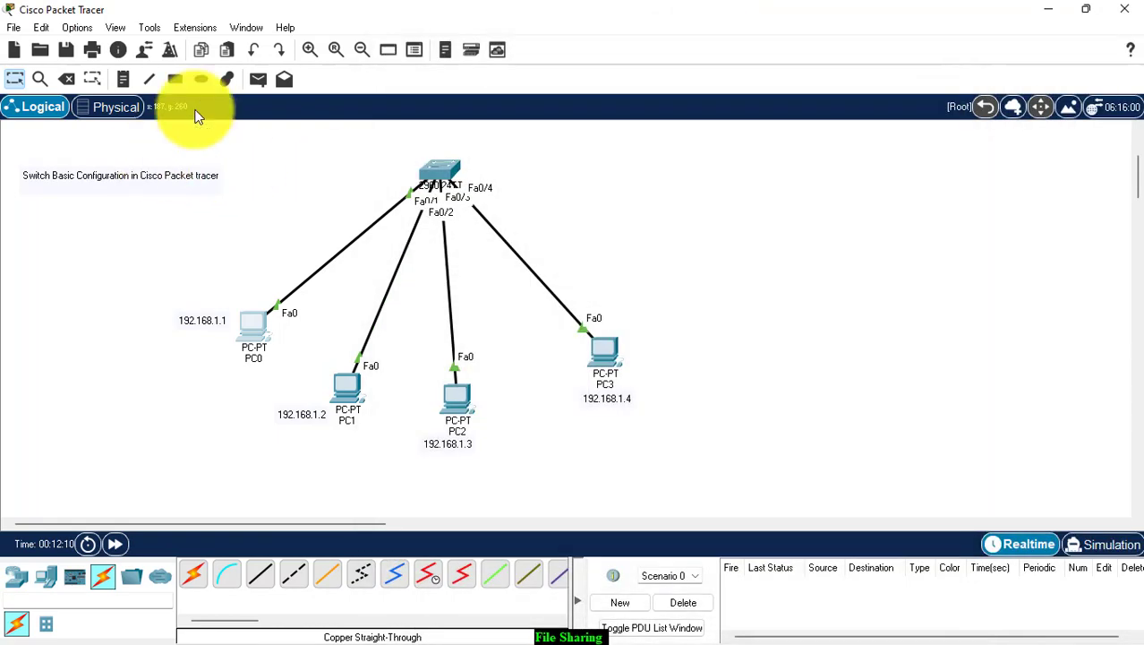
# Test connectivity with simple PDUs from PC0 to PC3, PC0 to PC2 and PC3 to PC0, and delete the scenario.
pyautogui.click(258, 78)
pyautogui.click(255, 330)
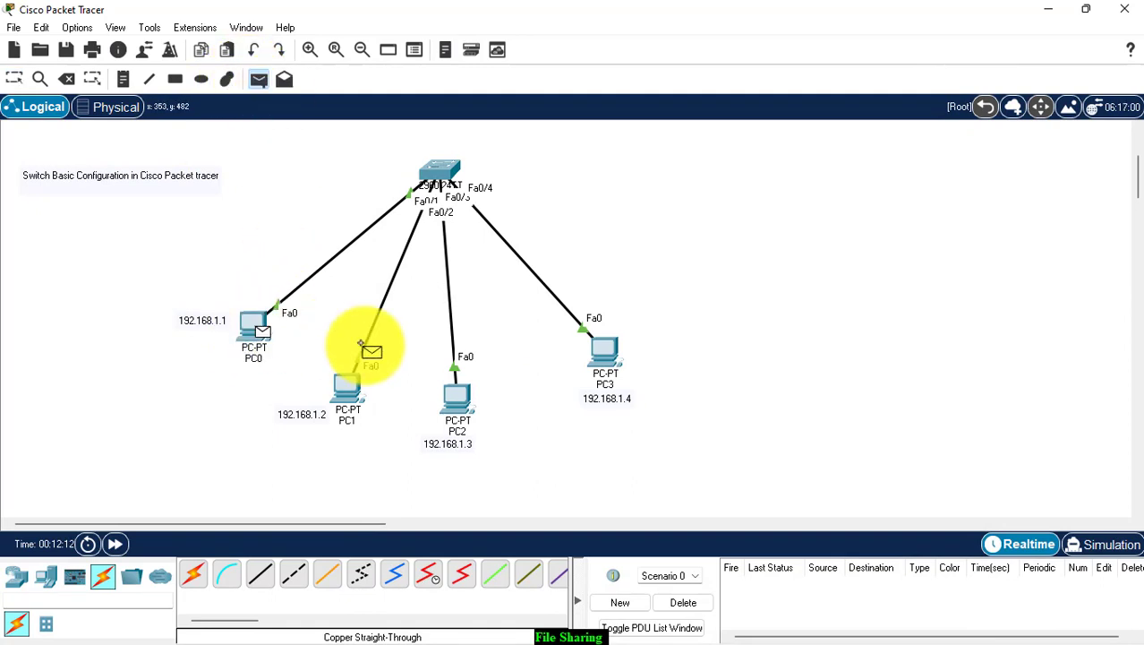
pyautogui.click(595, 355)
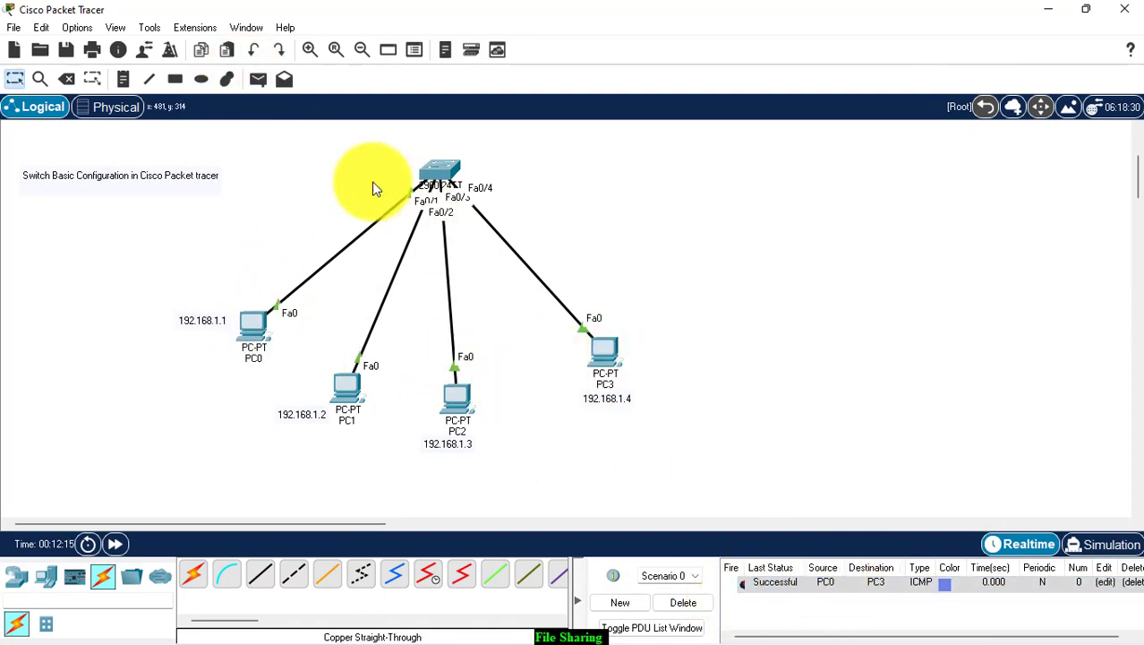
pyautogui.click(258, 79)
pyautogui.click(252, 328)
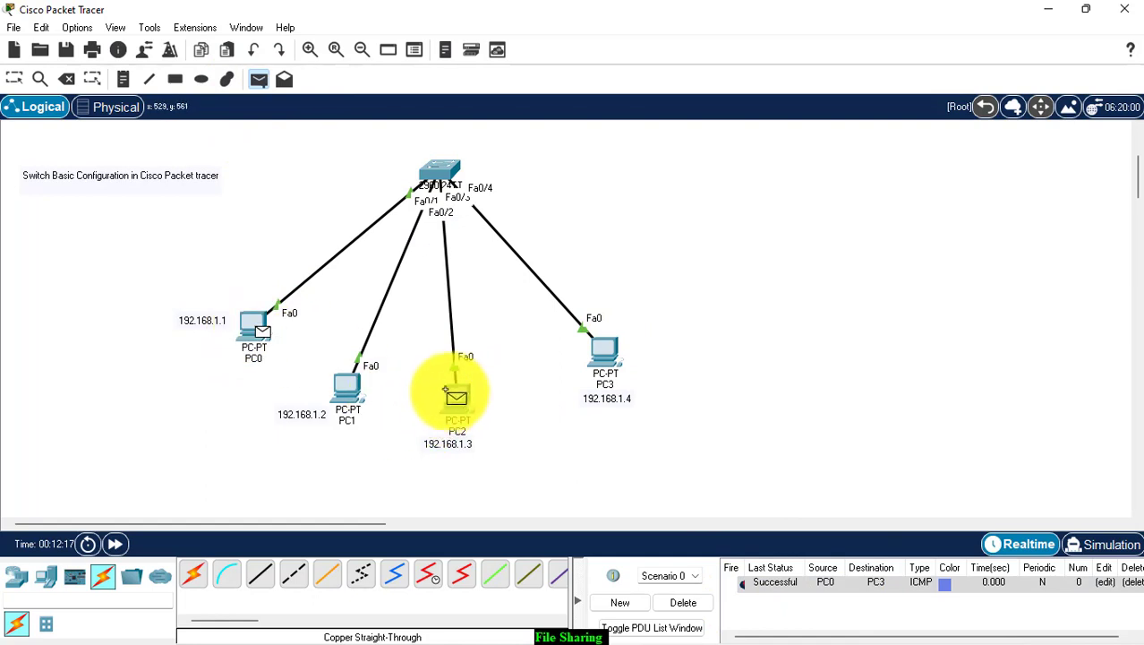
pyautogui.click(451, 392)
pyautogui.click(258, 78)
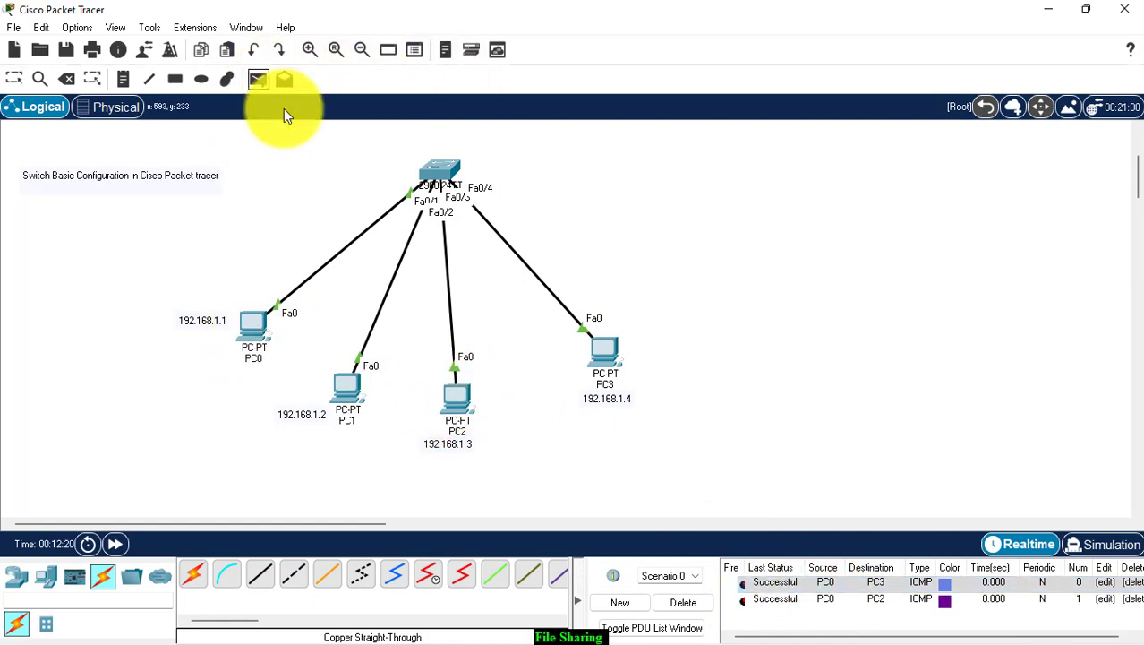
pyautogui.click(604, 351)
pyautogui.click(254, 325)
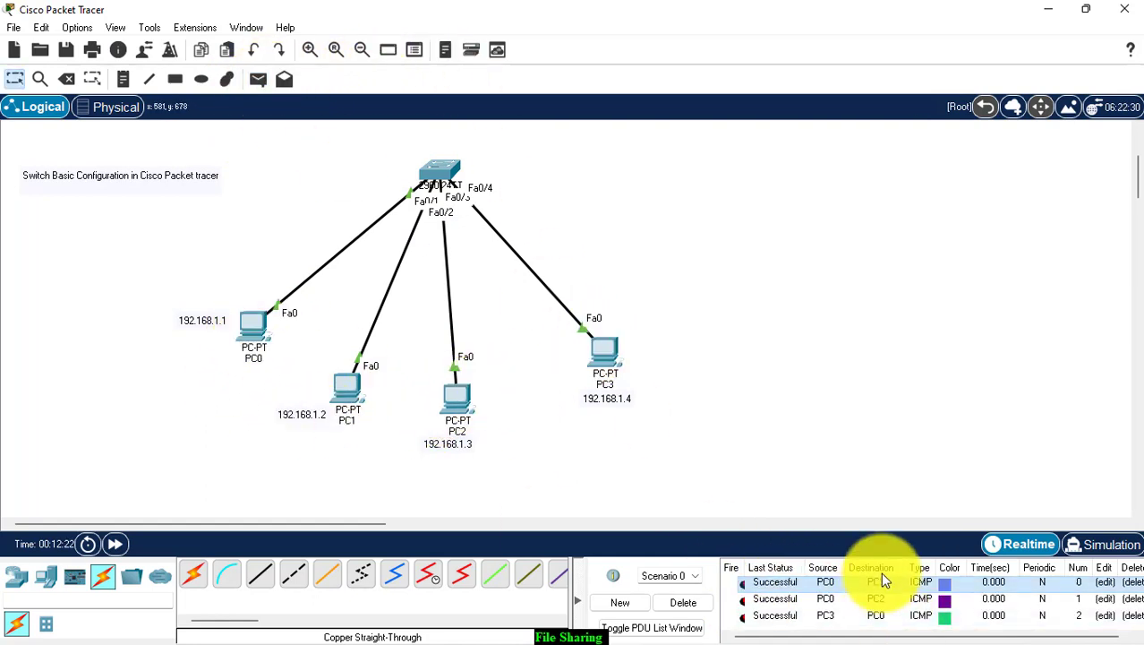
pyautogui.click(677, 601)
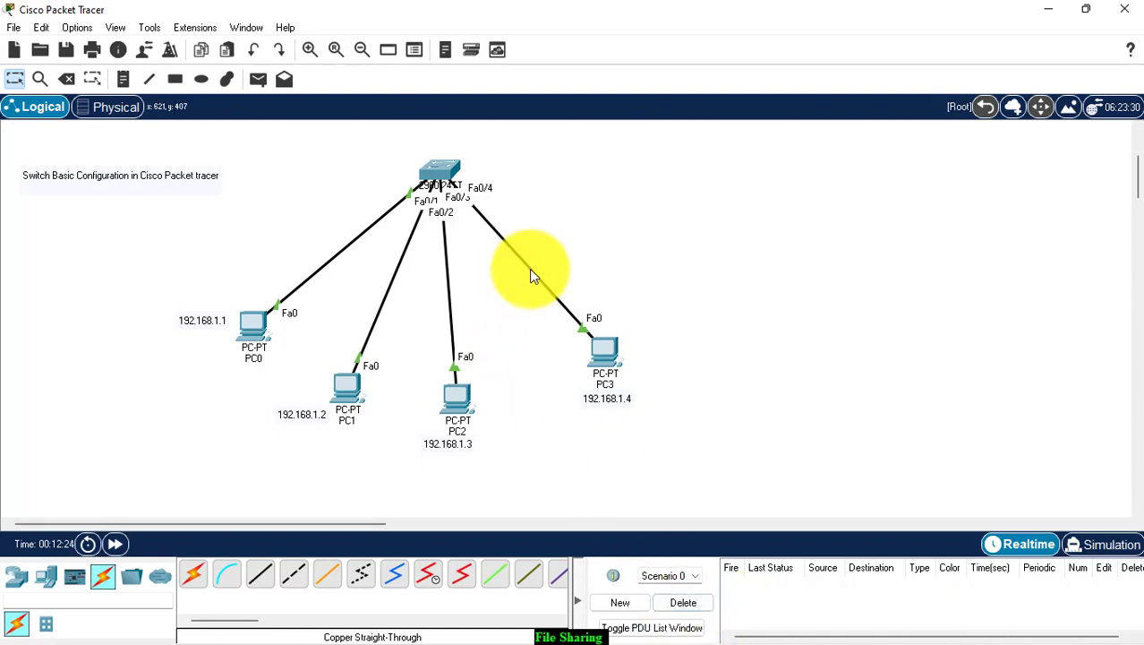
# Open the command-line interface of the 2960 switch and bring up its prompt.
pyautogui.click(436, 170)
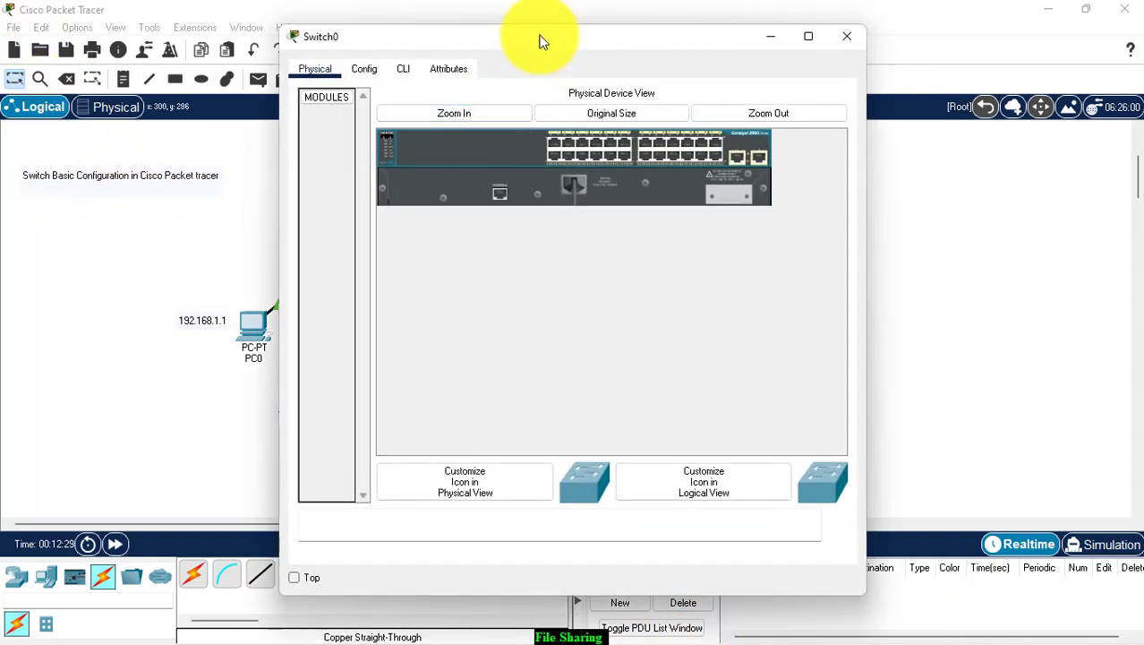
pyautogui.moveTo(541, 41); pyautogui.dragTo(773, 42)
pyautogui.click(632, 79)
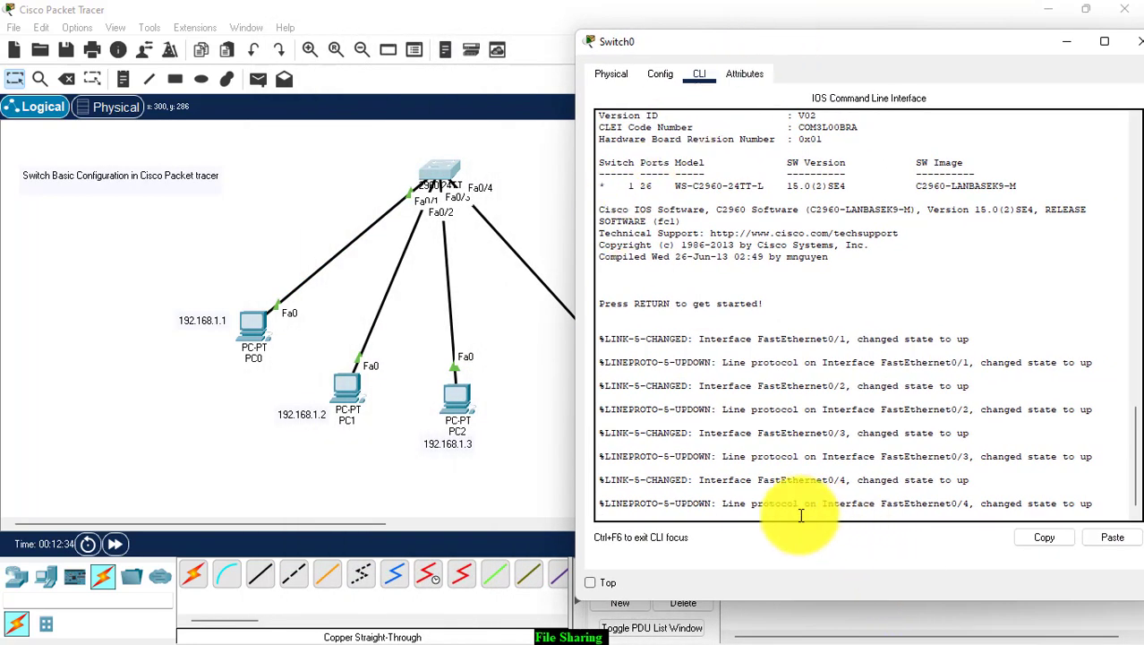
pyautogui.press('Return')
pyautogui.press('Return')
pyautogui.press('Return')
pyautogui.press('Return')
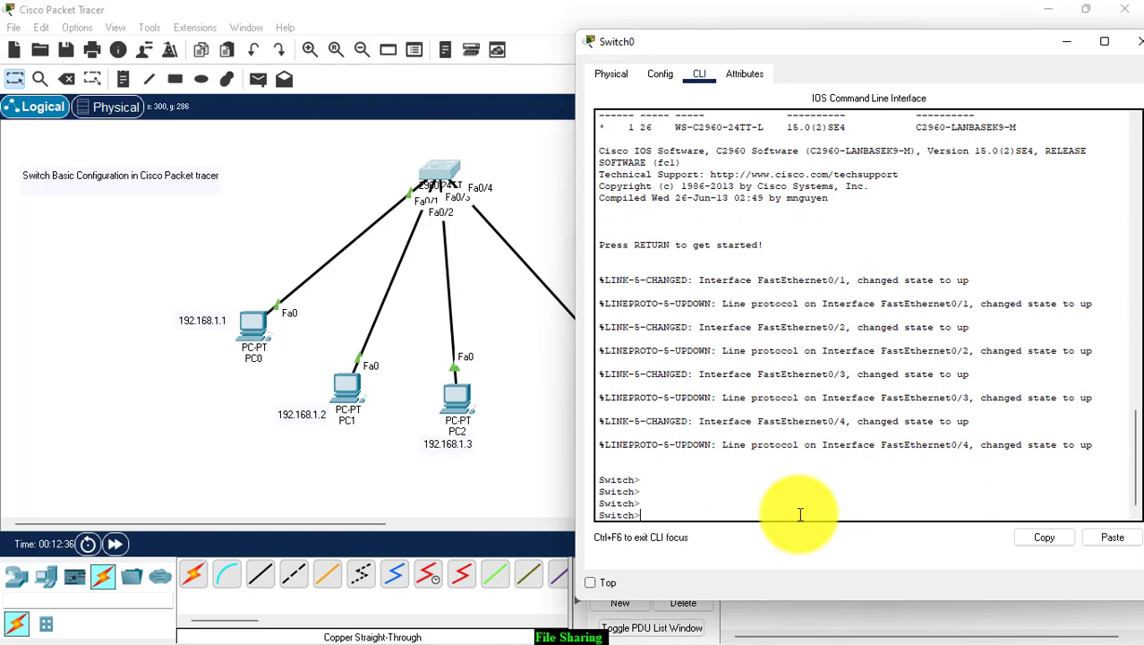
# Enter privileged mode and go into global configuration mode on the switch with en and conf t.
pyautogui.write('en')
pyautogui.press('Return')
pyautogui.write('conf')
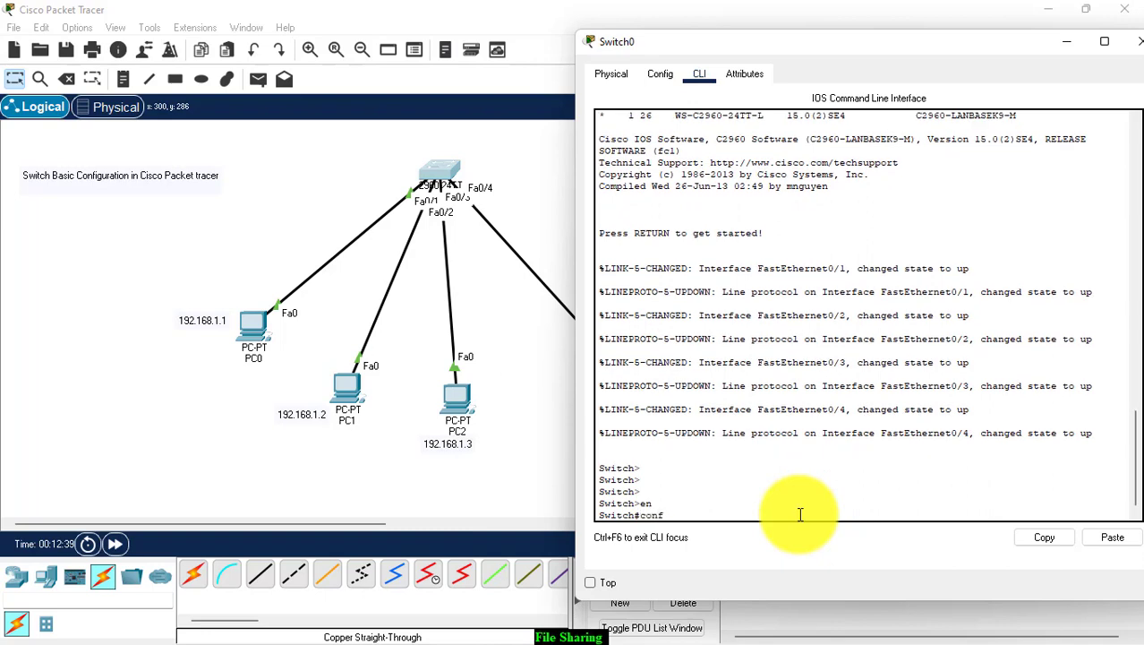
pyautogui.write(' t')
pyautogui.press('Return')
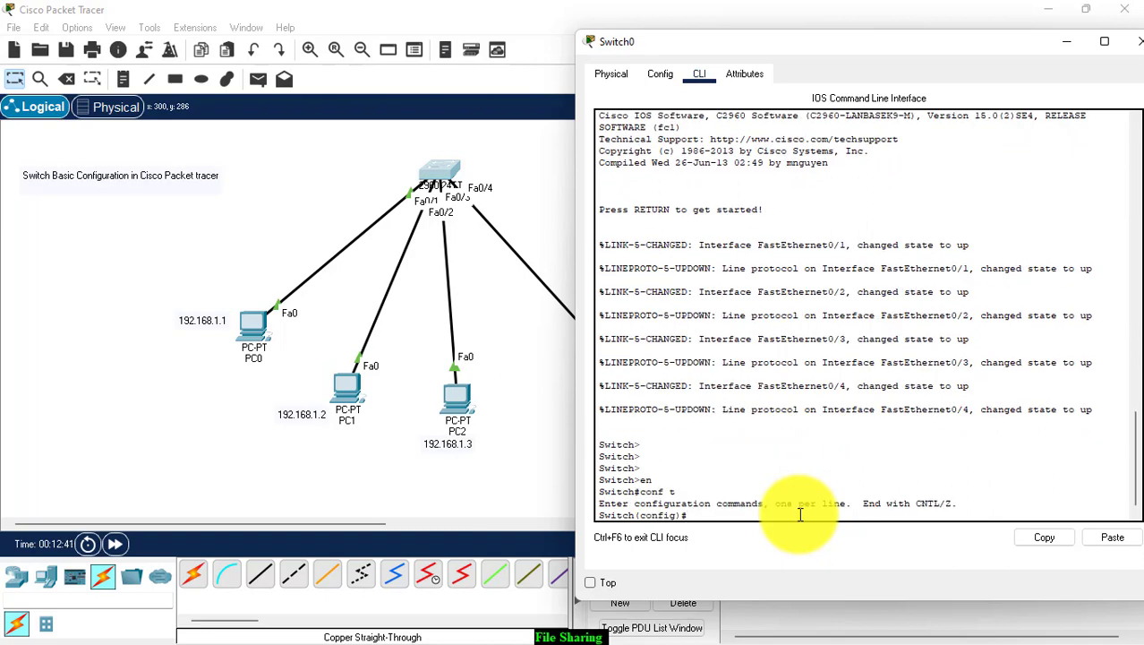
# Set the switch's hostname to SWITCH-1.
pyautogui.write('hos')
pyautogui.press('Tab')
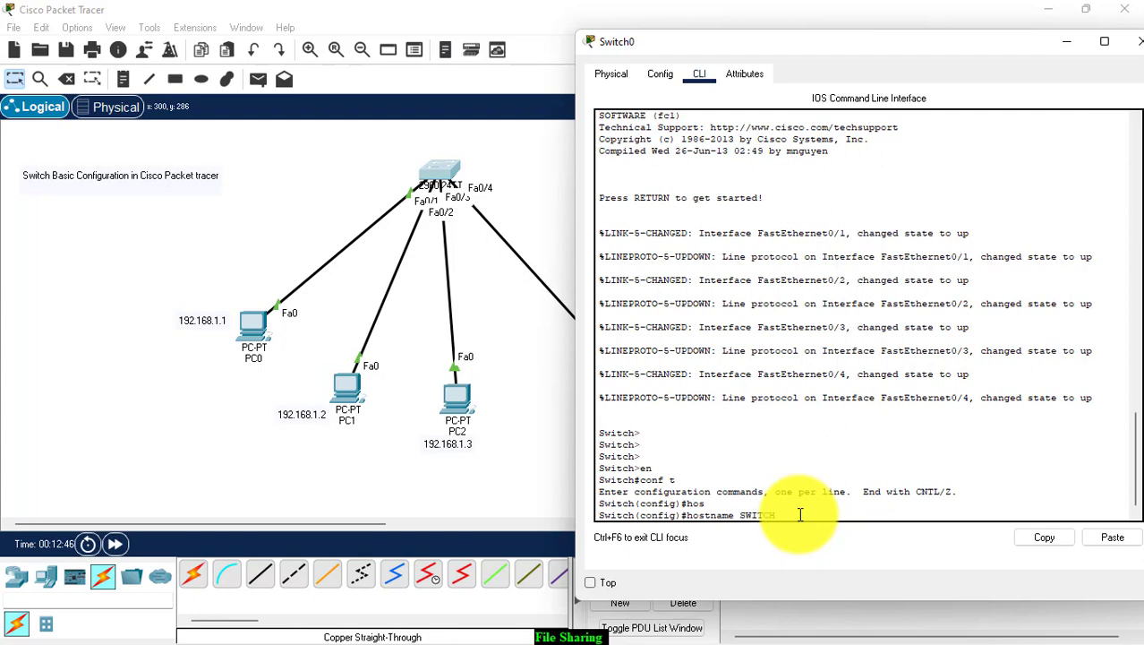
pyautogui.write('SWITCH-1')
pyautogui.press('Return')
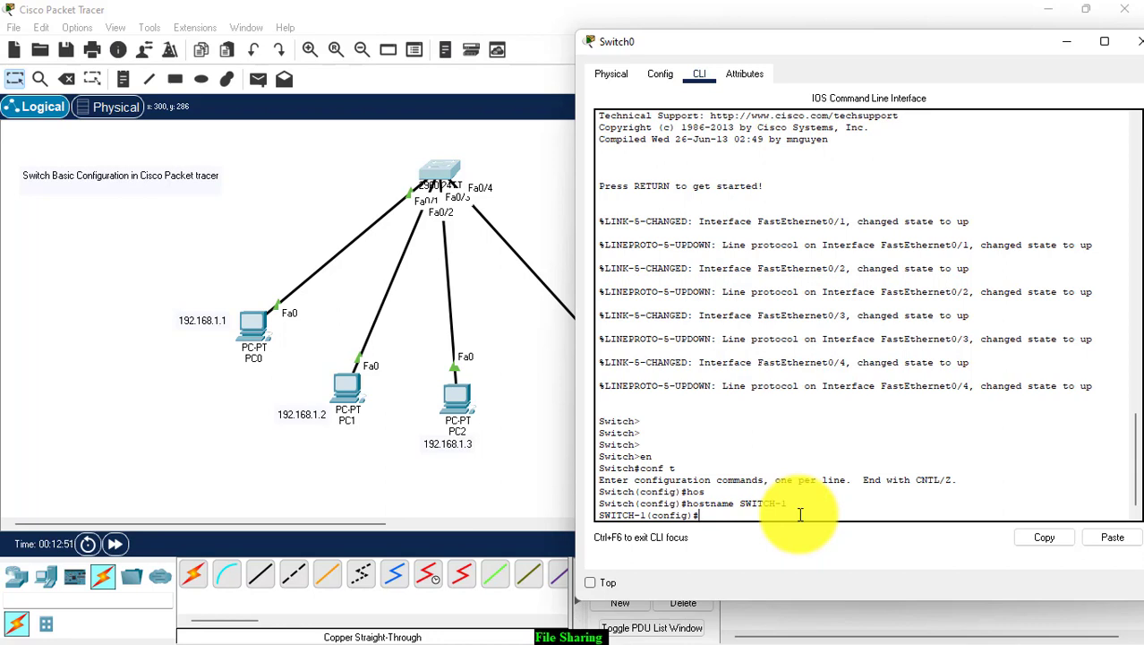
# Set the enable secret password for privileged mode on the switch.
pyautogui.write('en')
pyautogui.press('Return')
pyautogui.write('en')
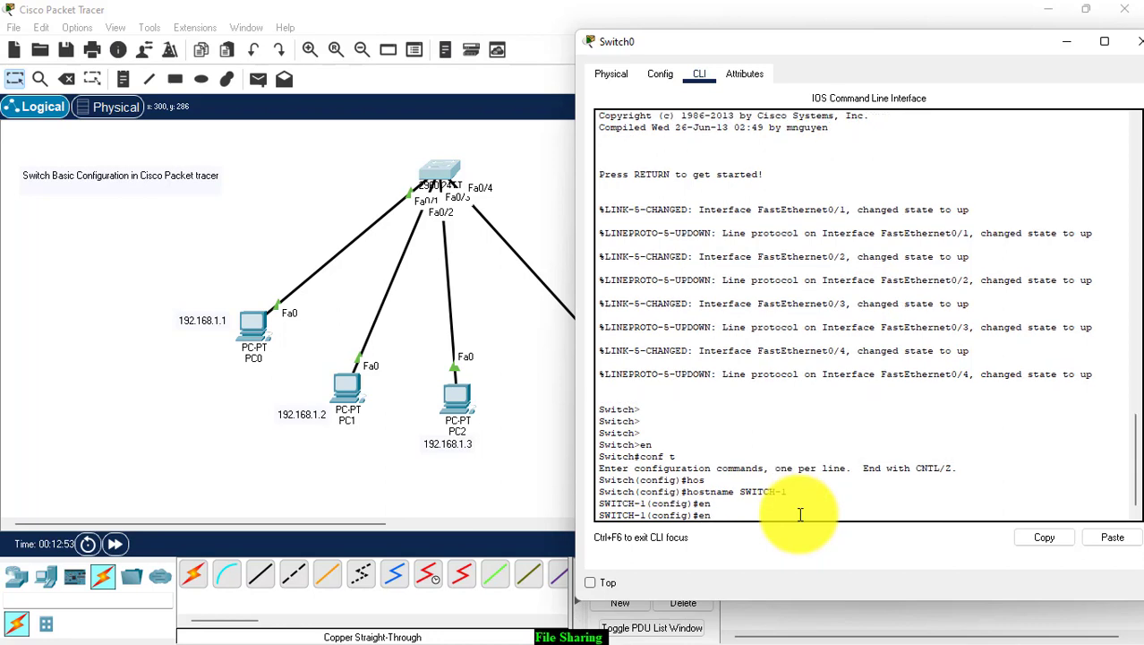
pyautogui.write('able')
pyautogui.press('Tab')
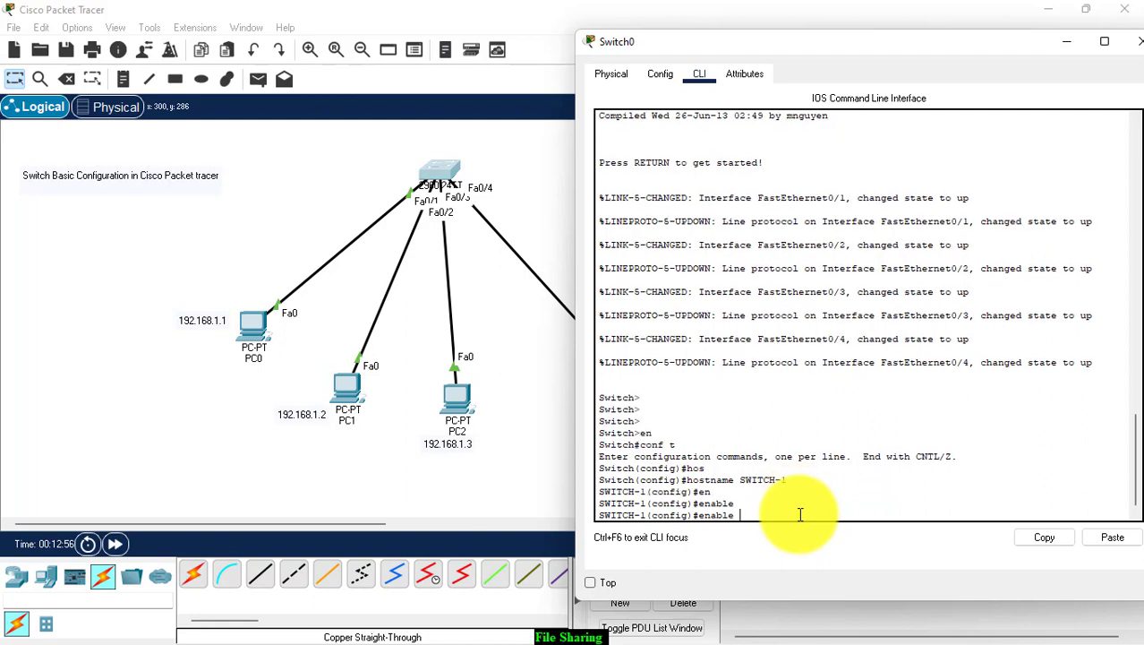
pyautogui.write('se')
pyautogui.press('Tab')
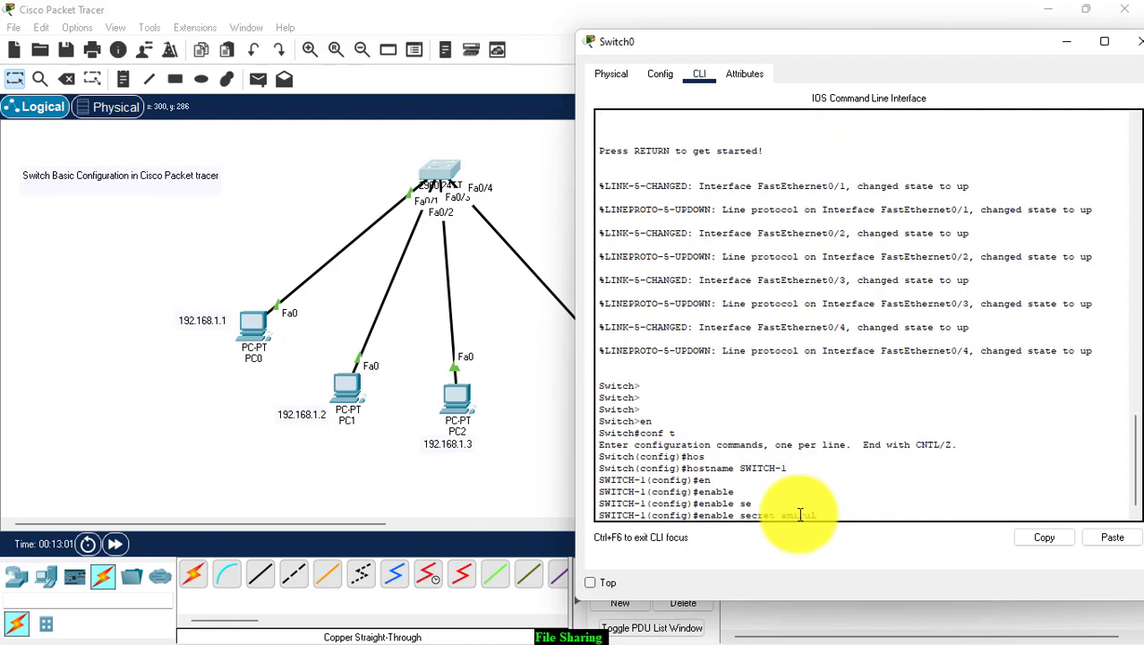
pyautogui.press('Return')
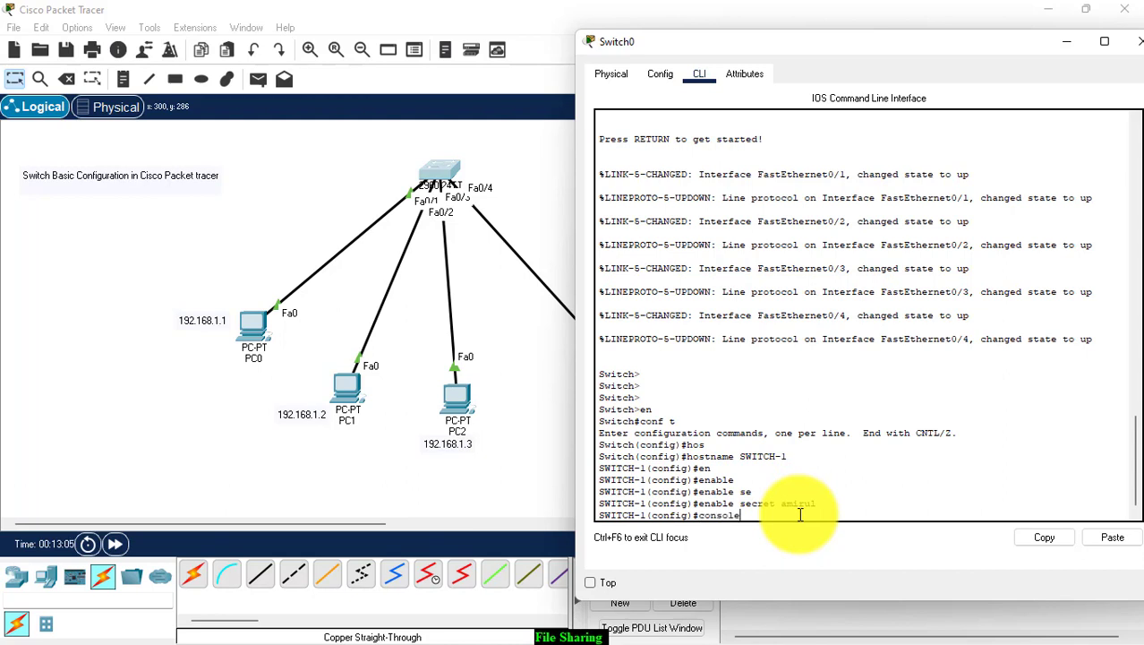
pyautogui.press('BackSpace')
pyautogui.press('BackSpace')
pyautogui.press('BackSpace')
pyautogui.press('BackSpace')
pyautogui.press('BackSpace')
pyautogui.press('BackSpace')
# Enter the configuration of console line 0 on the switch.
pyautogui.write('line')
pyautogui.press('Tab')
pyautogui.write('cons')
pyautogui.press('Tab')
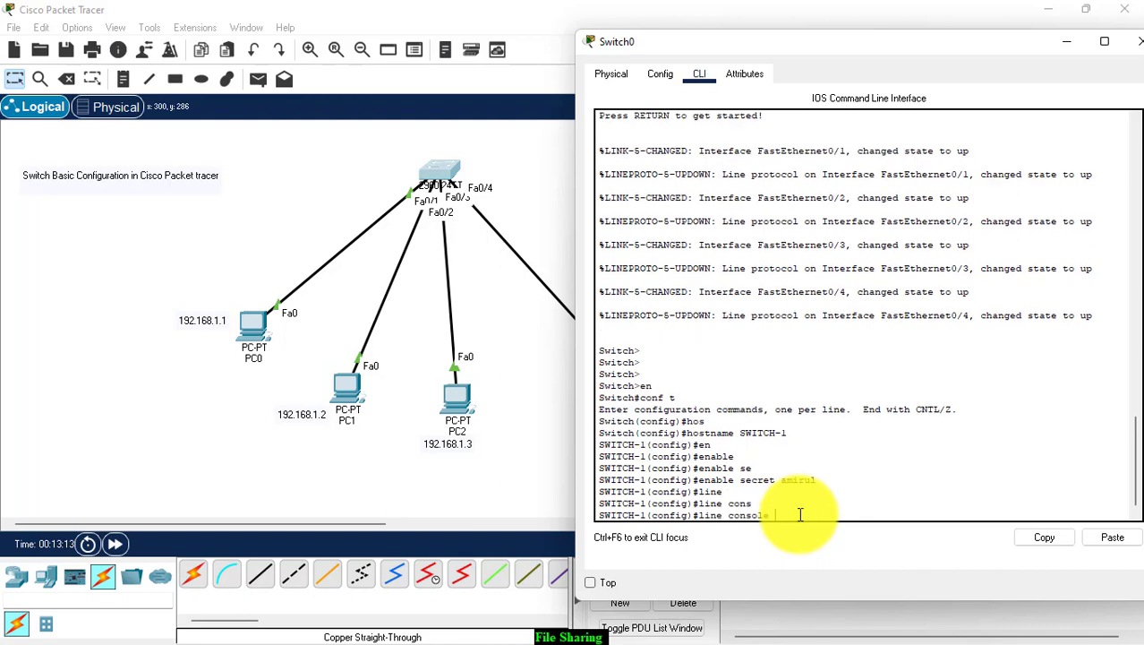
pyautogui.write('0')
pyautogui.press('Return')
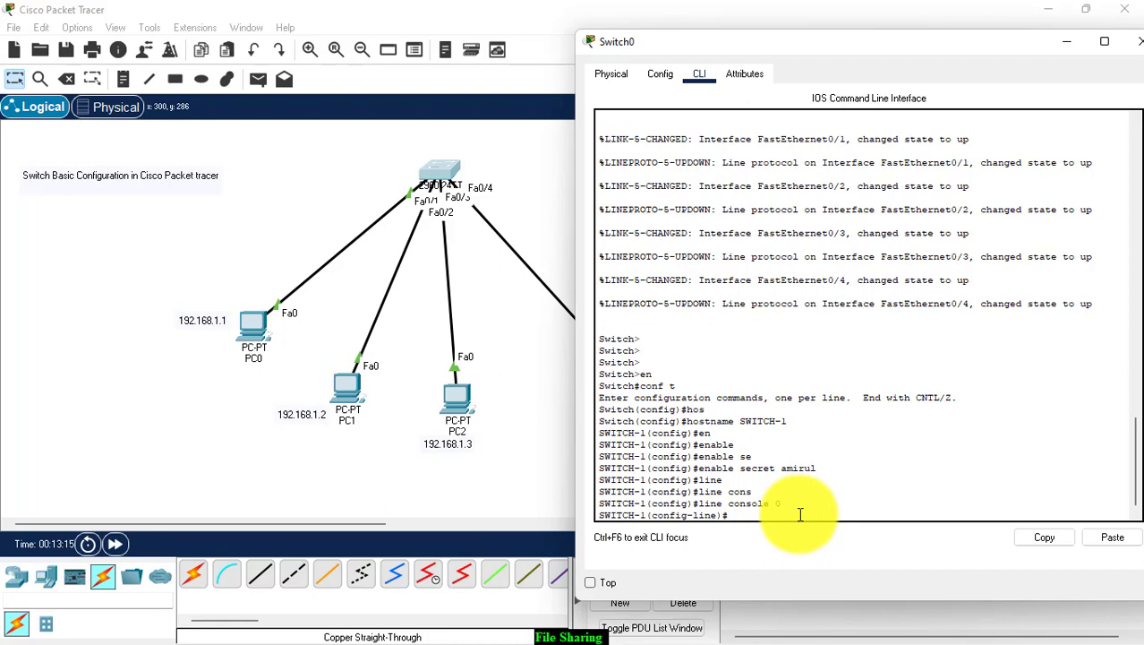
# Set the login password for the console line.
pyautogui.write('pas')
pyautogui.press('Tab')
pyautogui.write('amirul')
pyautogui.press('Return')
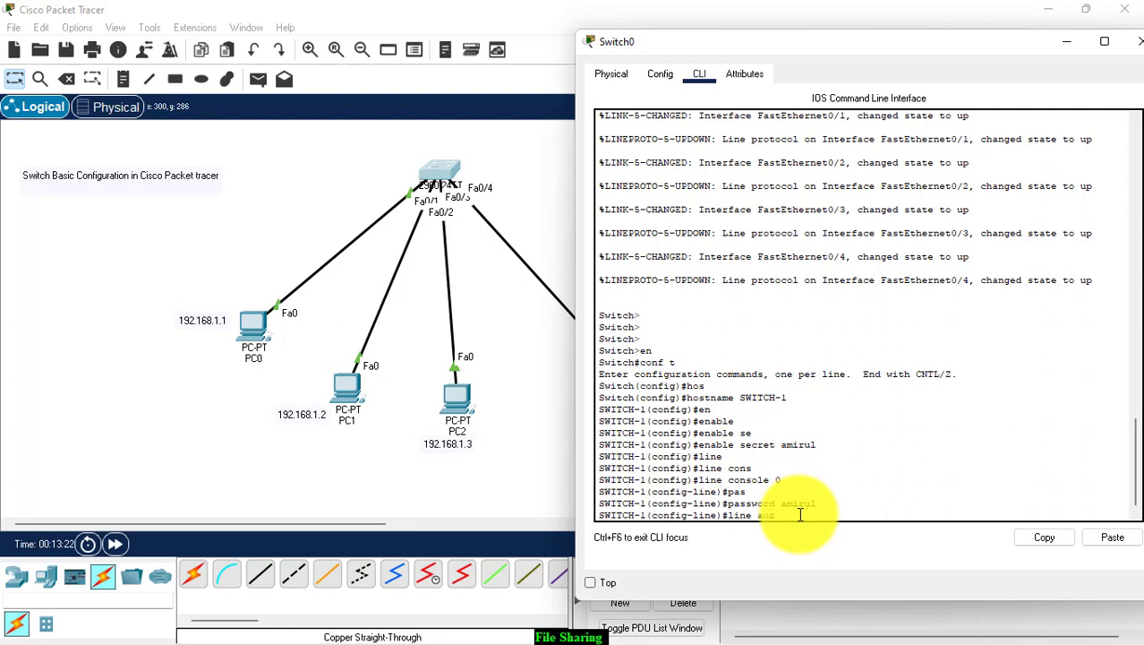
# Try to enter the auxiliary line configuration with line aux 0, and clear the recalled command.
pyautogui.press('Return')
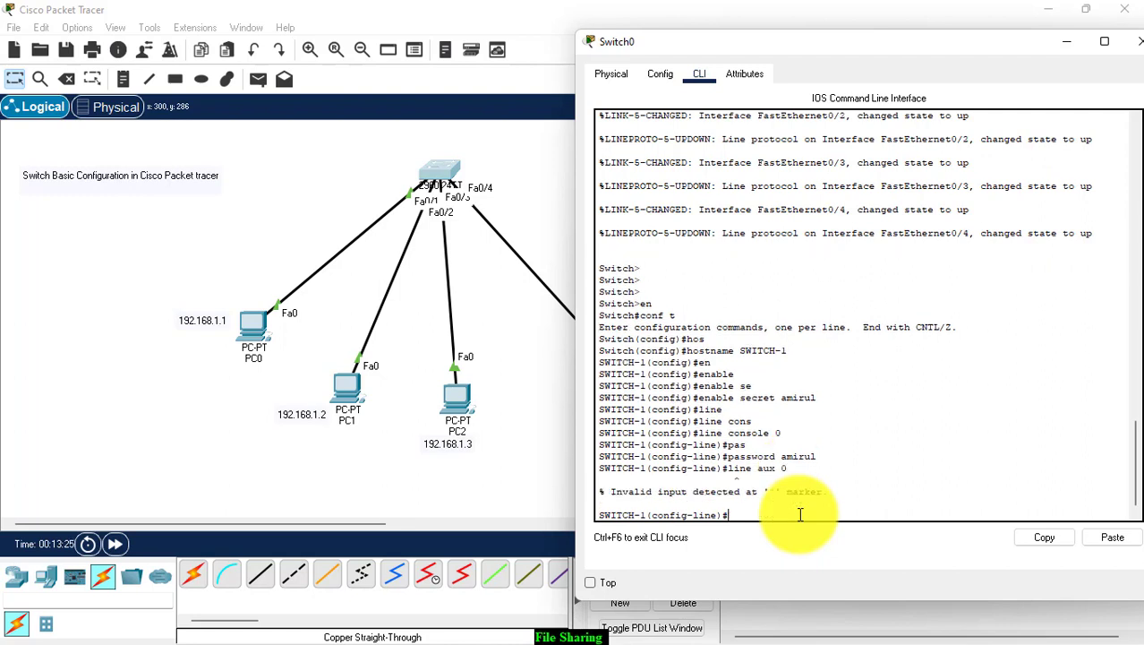
pyautogui.press('Up')
pyautogui.press('BackSpace')
pyautogui.press('BackSpace')
pyautogui.press('BackSpace')
pyautogui.press('BackSpace')
pyautogui.press('BackSpace')
pyautogui.press('BackSpace')
pyautogui.press('BackSpace')
pyautogui.press('BackSpace')
pyautogui.press('BackSpace')
pyautogui.press('BackSpace')
# Enable password checking on the console line with the login command.
pyautogui.write('login')
pyautogui.press('Return')
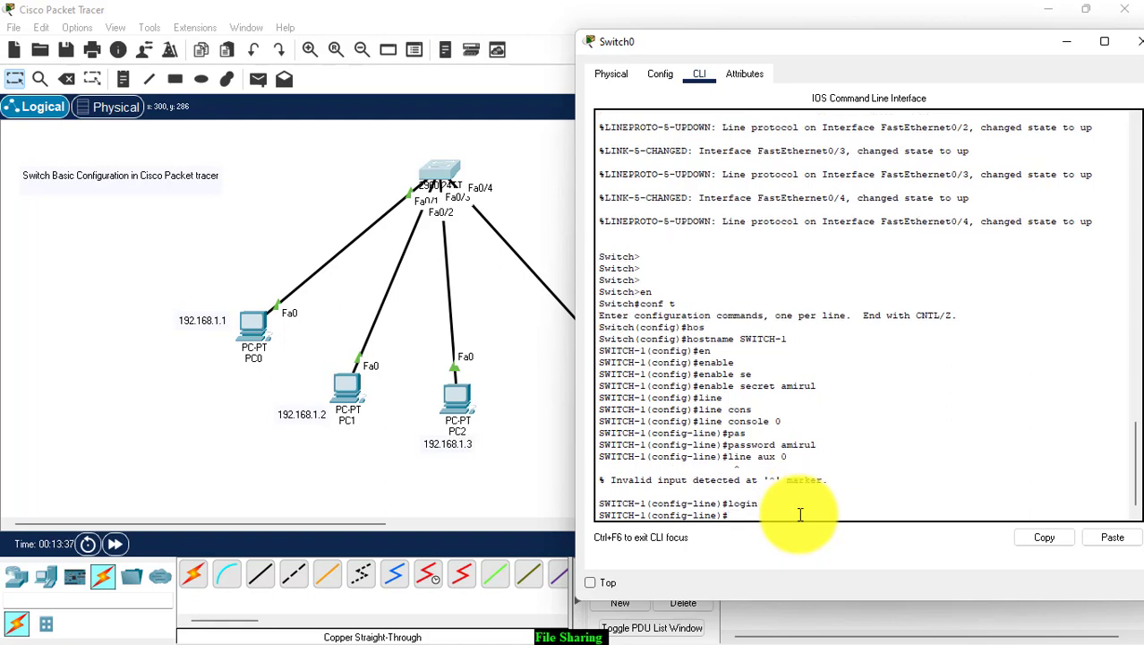
pyautogui.press('Return')
pyautogui.press('Return')
pyautogui.press('Return')
pyautogui.press('Return')
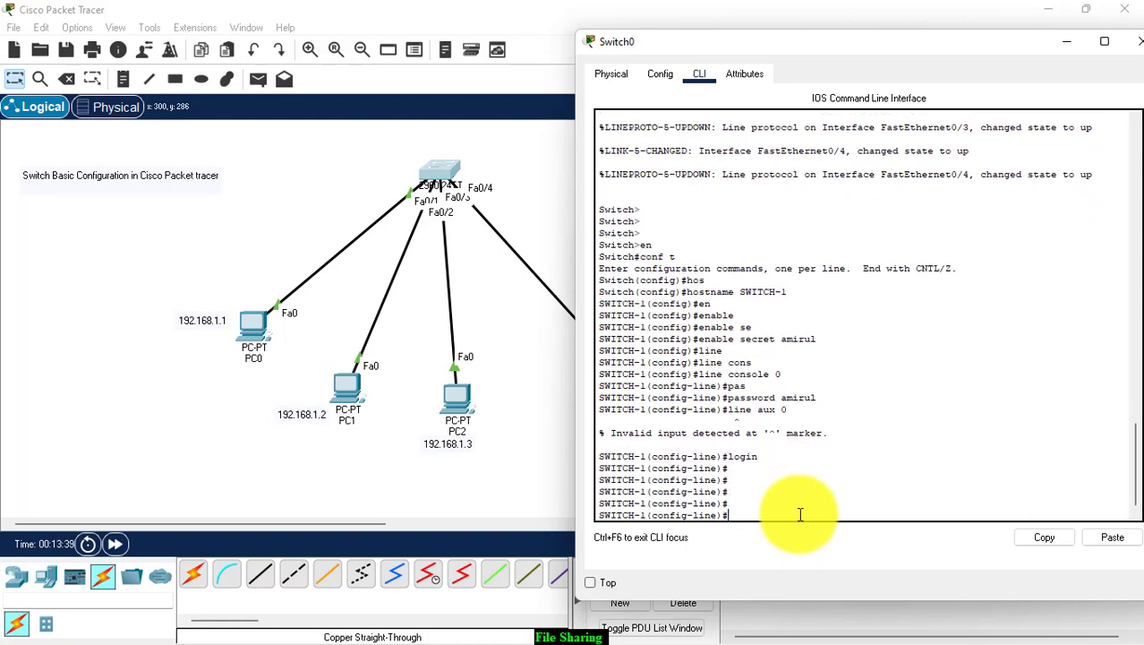
pyautogui.write('ser')
pyautogui.press('Tab')
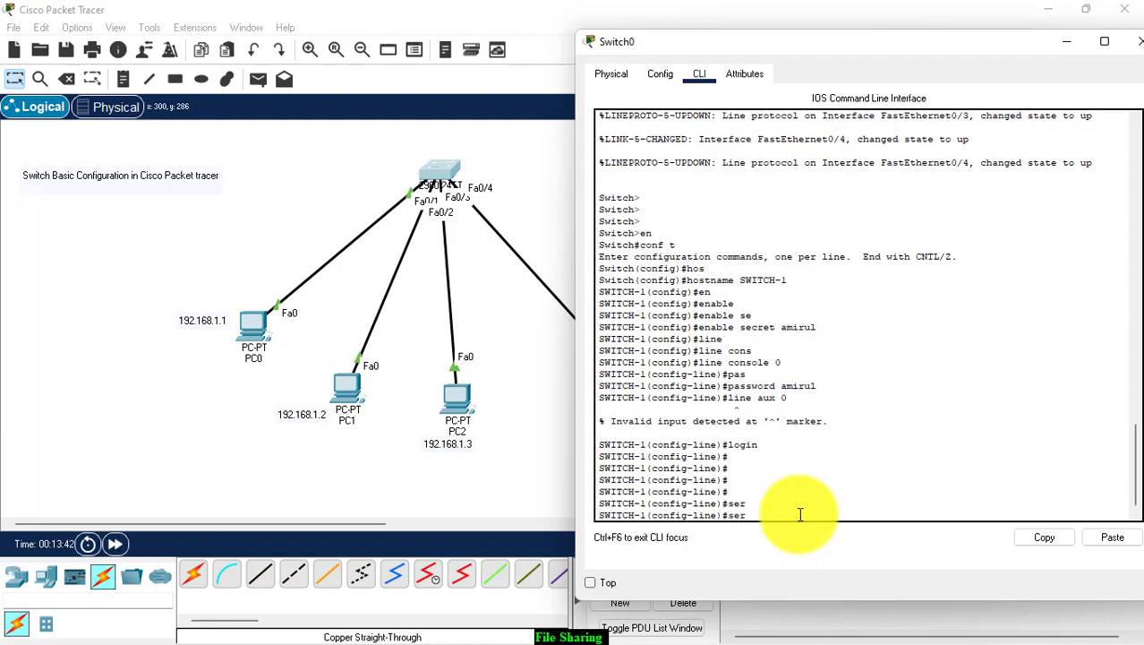
pyautogui.press('BackSpace')
pyautogui.press('BackSpace')
pyautogui.press('BackSpace')
# Exit the console line configuration and return to global configuration mode.
pyautogui.write('exit')
pyautogui.press('Return')
pyautogui.press('Return')
# Enable password encryption on the switch with the service password-encryption command.
pyautogui.write('ser')
pyautogui.press('Tab')
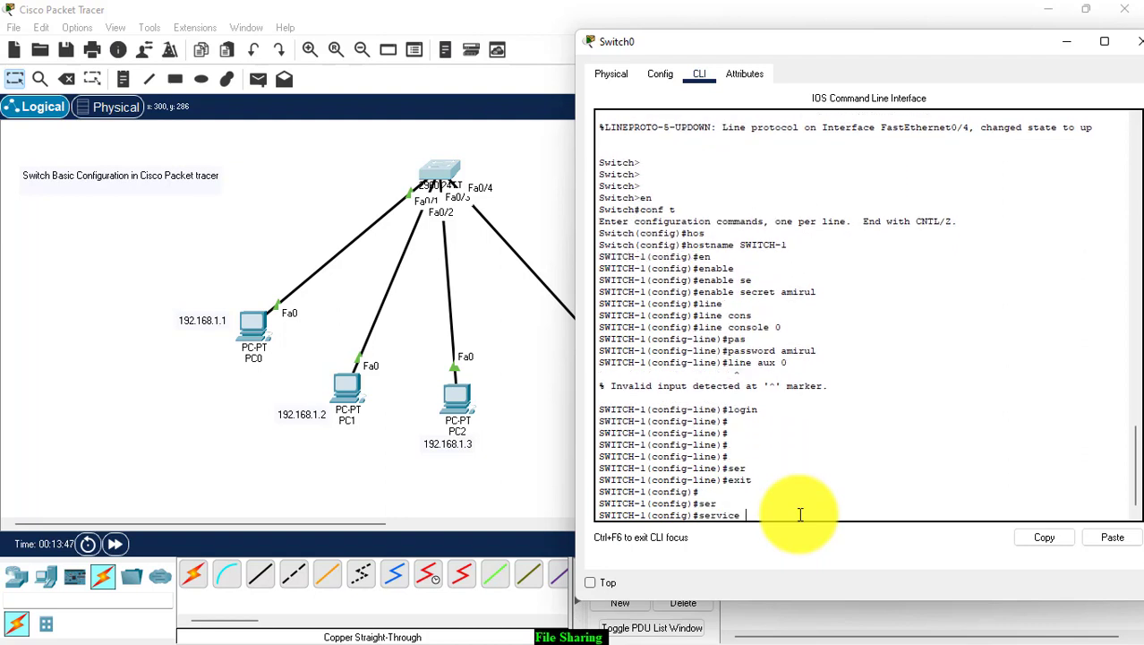
pyautogui.write('pa')
pyautogui.press('Tab')
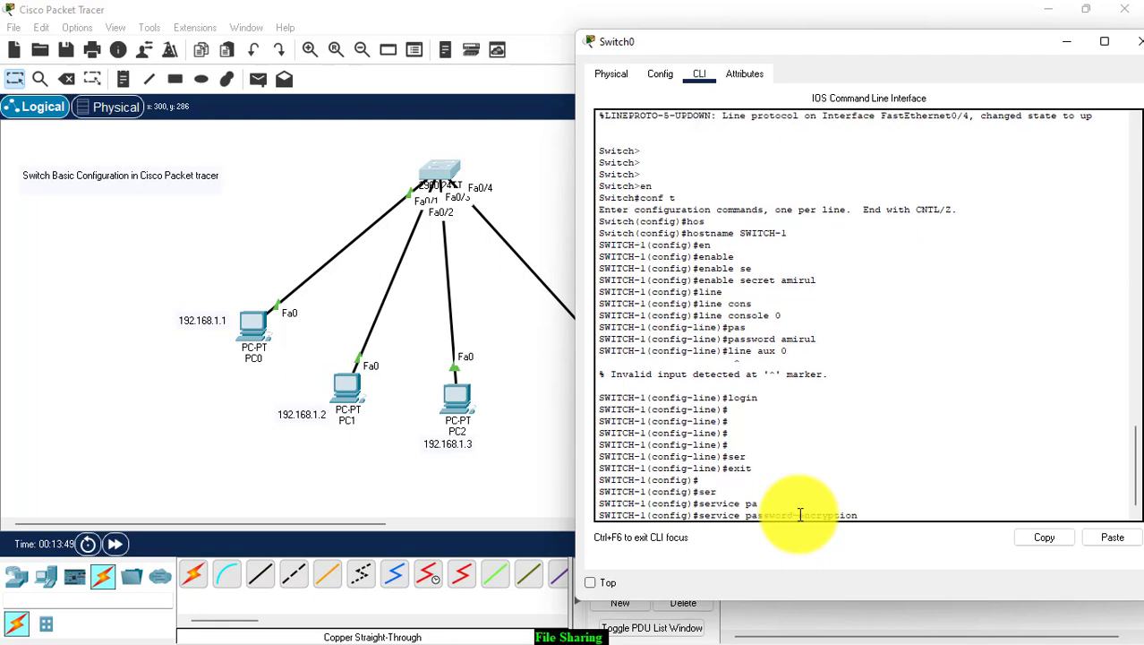
pyautogui.press('Return')
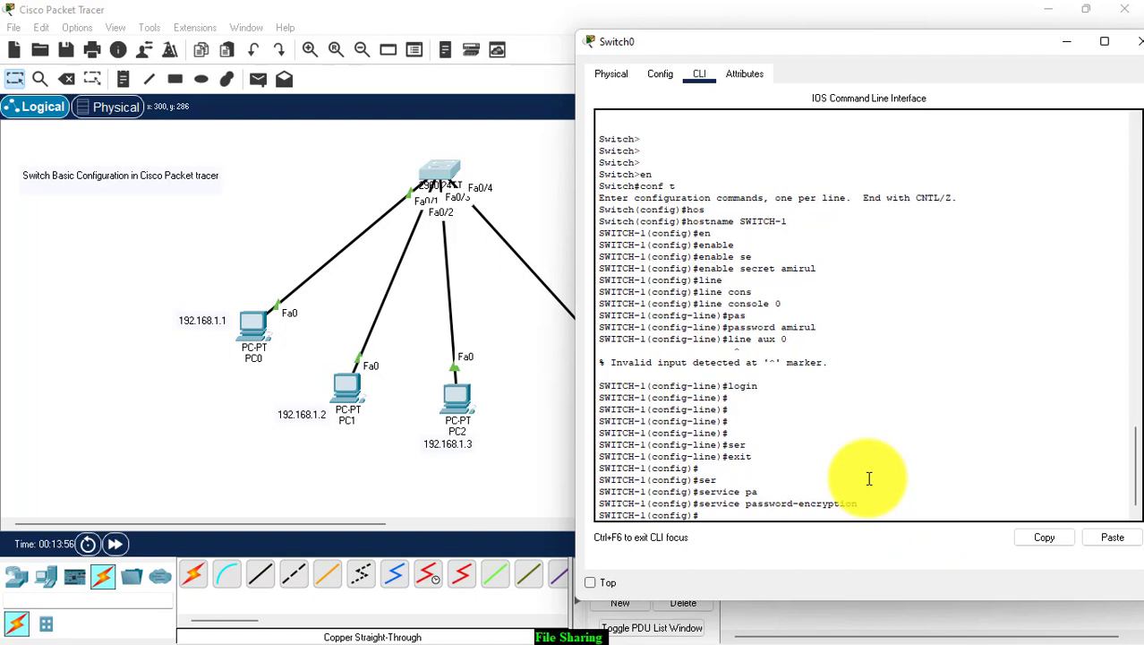
# Create a local user account with privilege level 15 and a login password, entering the username and the account password.
pyautogui.write('us')
pyautogui.press('Tab')
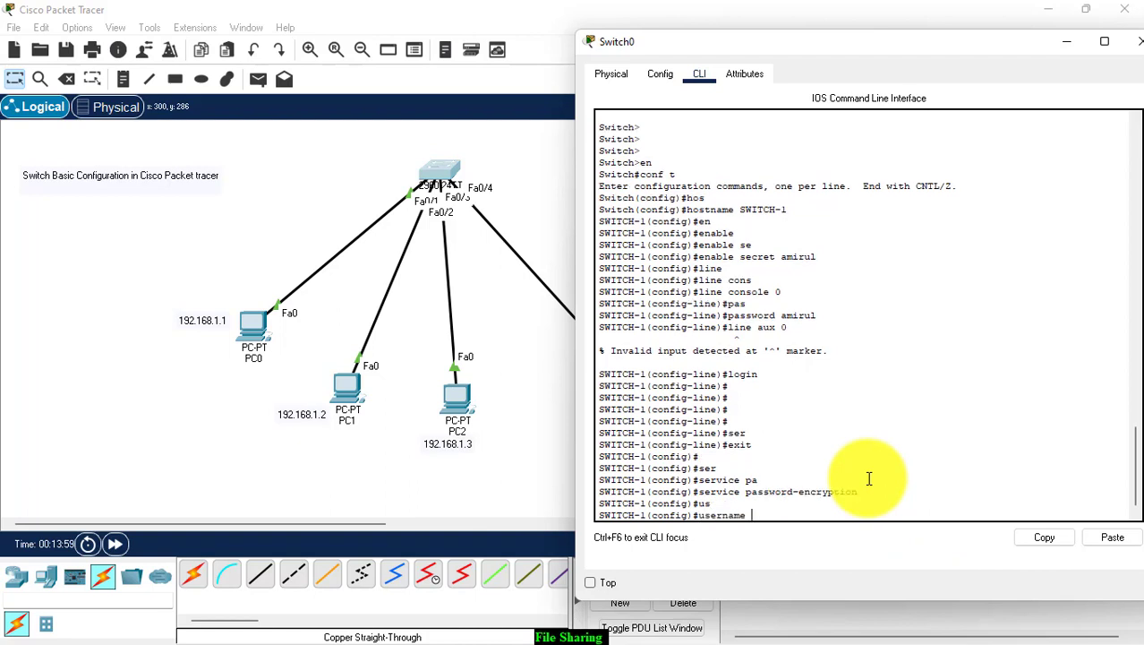
pyautogui.write('Amirul pri')
pyautogui.press('Tab')
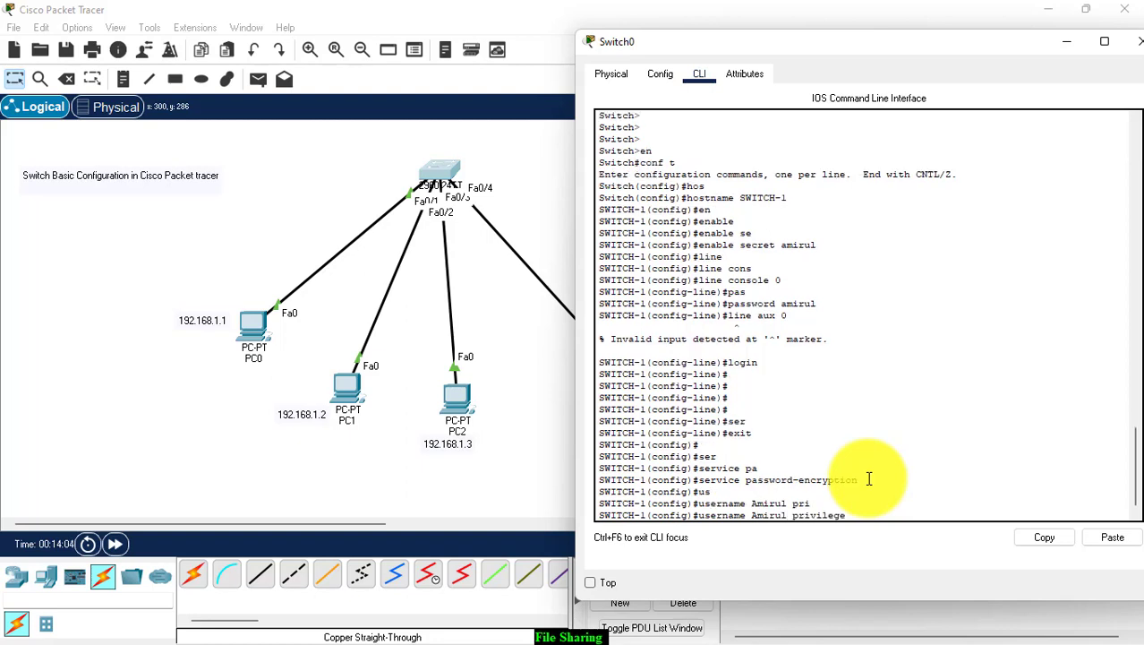
pyautogui.write('15 pas')
pyautogui.press('Tab')
pyautogui.write('amirul')
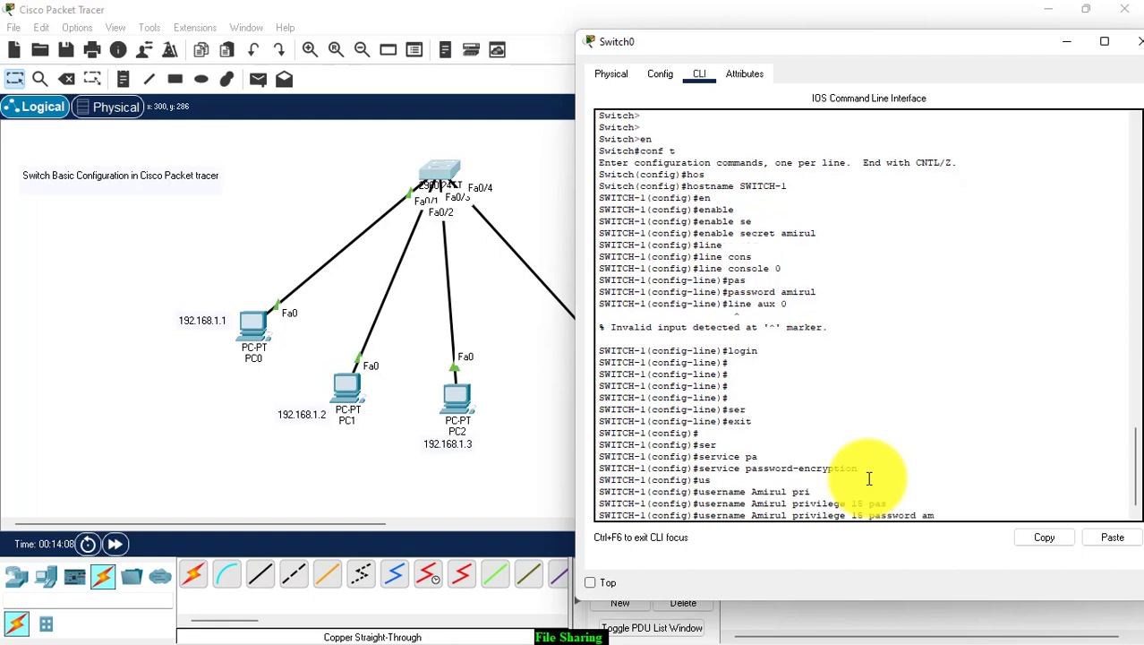
pyautogui.press('Return')
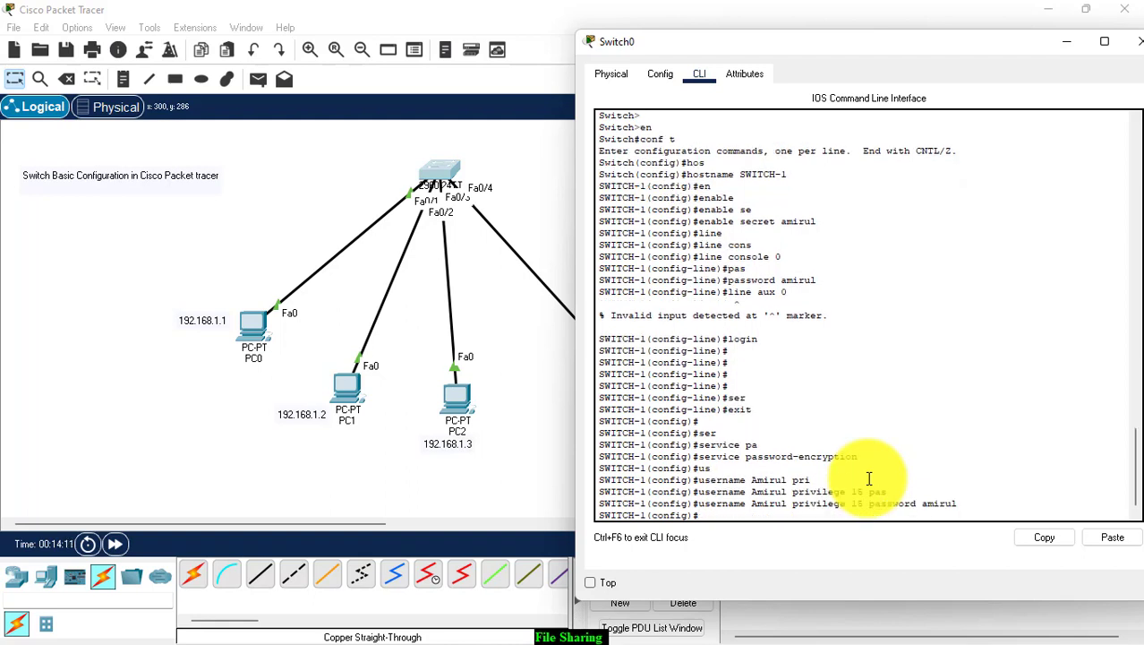
# Configure line console 0 to authenticate against the local user database with login local.
pyautogui.write('line consol')
pyautogui.write('w')
pyautogui.press('Tab')
pyautogui.write('e')
pyautogui.press('BackSpace')
pyautogui.press('BackSpace')
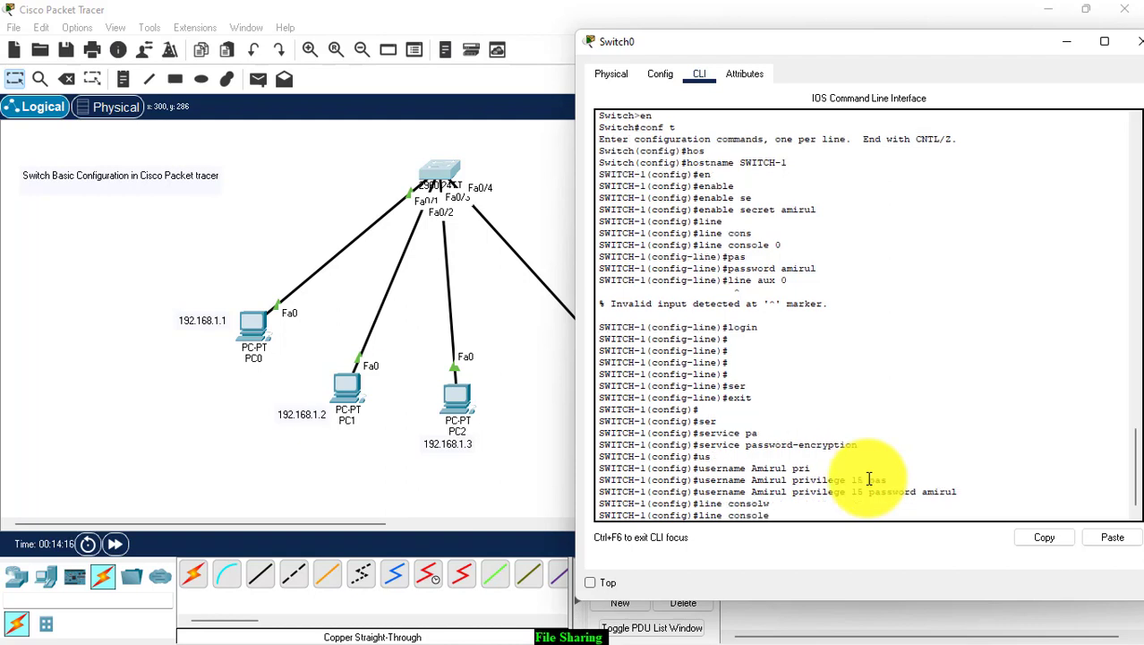
pyautogui.write('e')
pyautogui.press('Tab')
pyautogui.write('0')
pyautogui.press('Return')
pyautogui.write('lo')
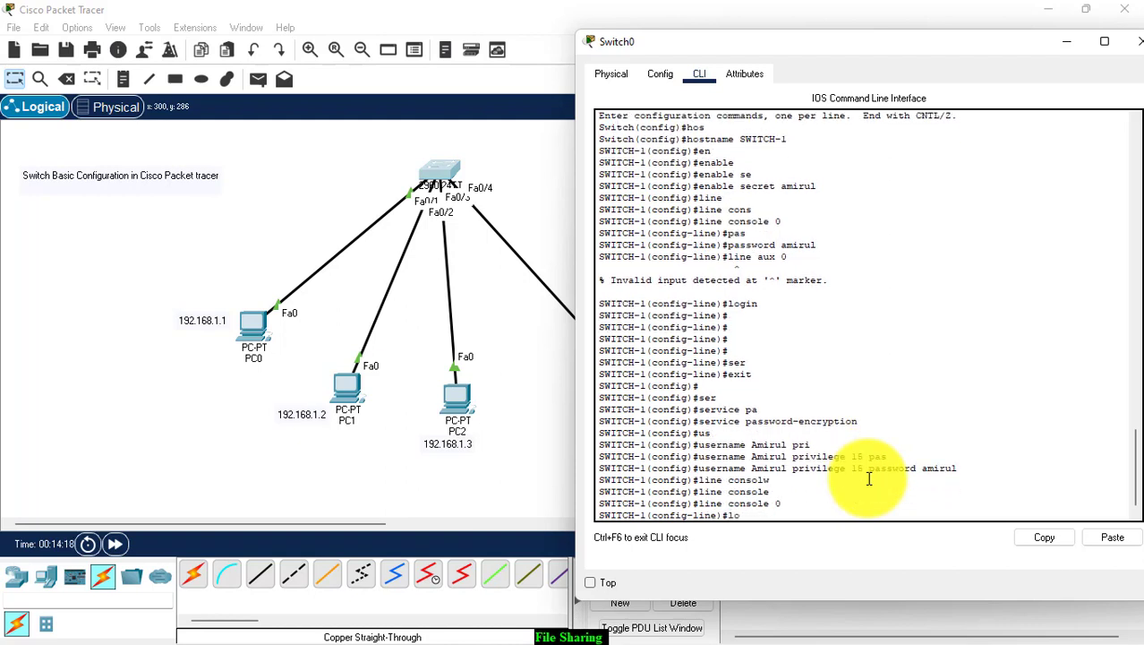
pyautogui.write('gin local')
pyautogui.press('Return')
pyautogui.press('Return')
pyautogui.press('Return')
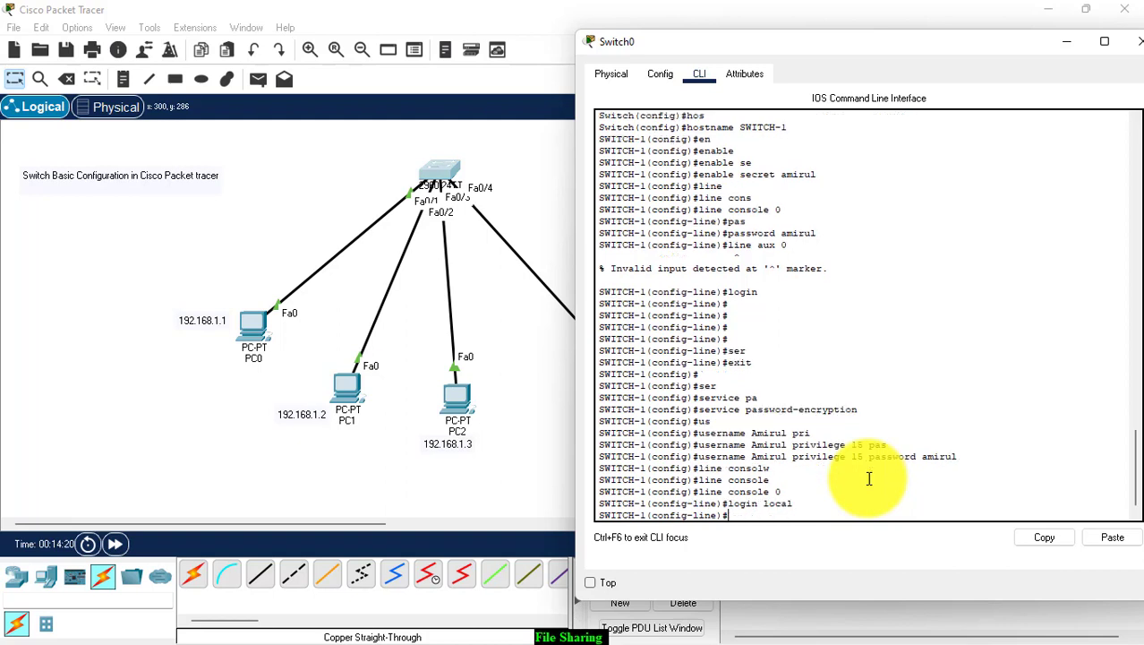
# Leave the configuration modes, log out of the switch console session and bring up the login prompt again.
pyautogui.write('exit')
pyautogui.press('Return')
pyautogui.press('Return')
pyautogui.press('Return')
pyautogui.press('Return')
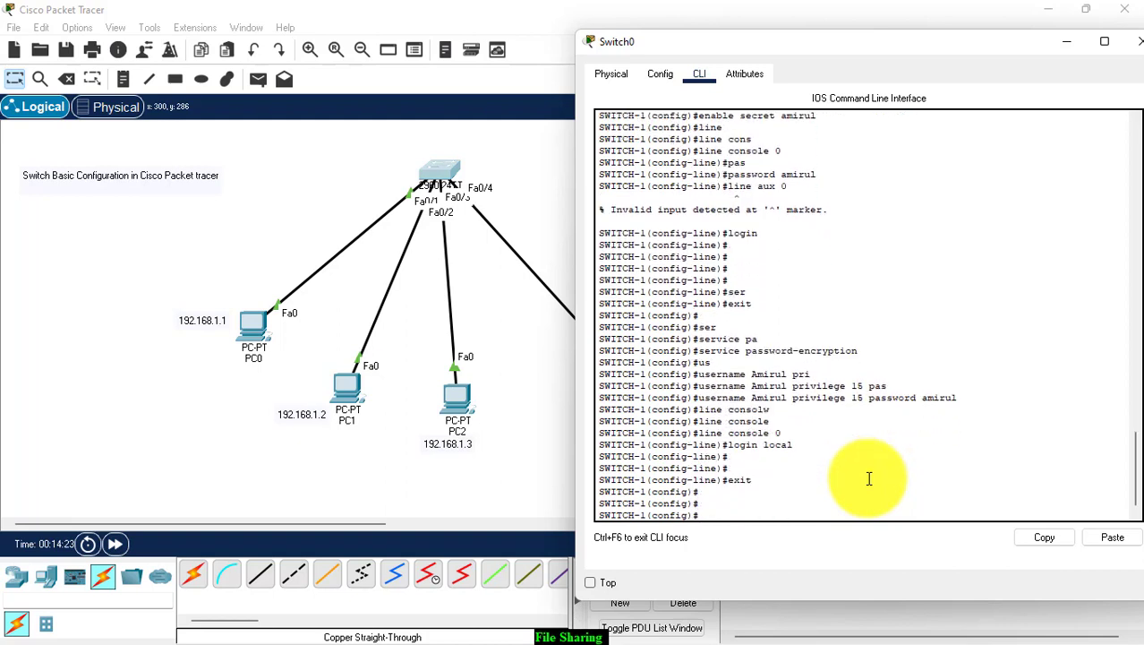
pyautogui.write('exit')
pyautogui.press('Return')
pyautogui.write('exit')
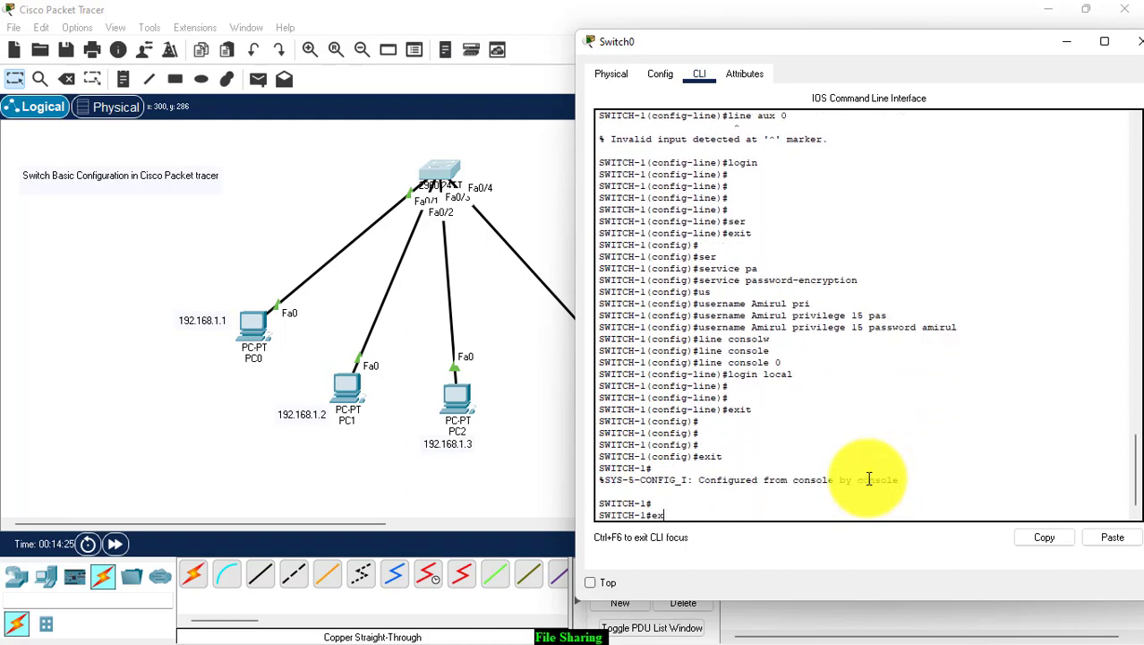
pyautogui.press('Return')
pyautogui.press('Return')
pyautogui.press('Return')
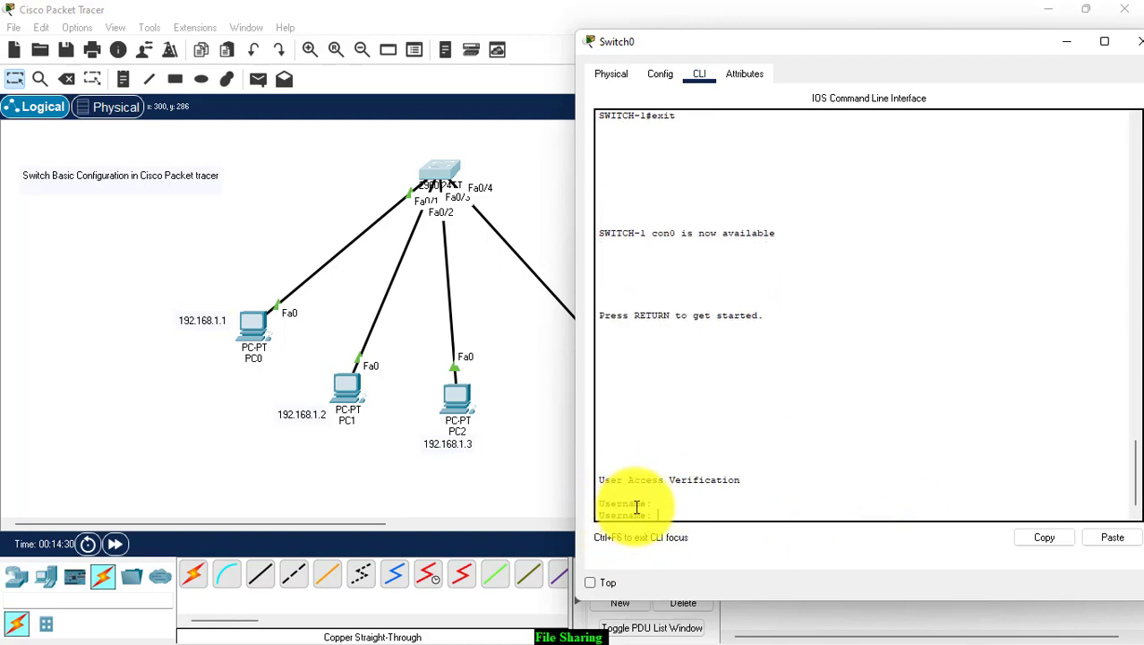
# Log in to the switch console with the local account's username and password.
pyautogui.write('Amirul')
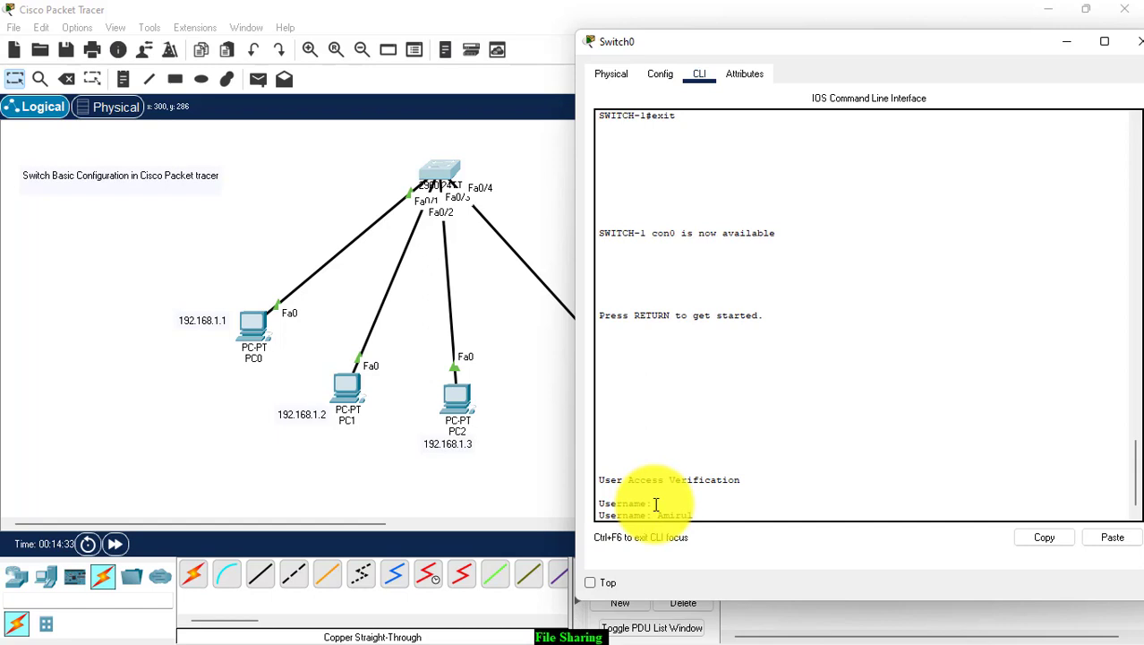
pyautogui.press('Return')
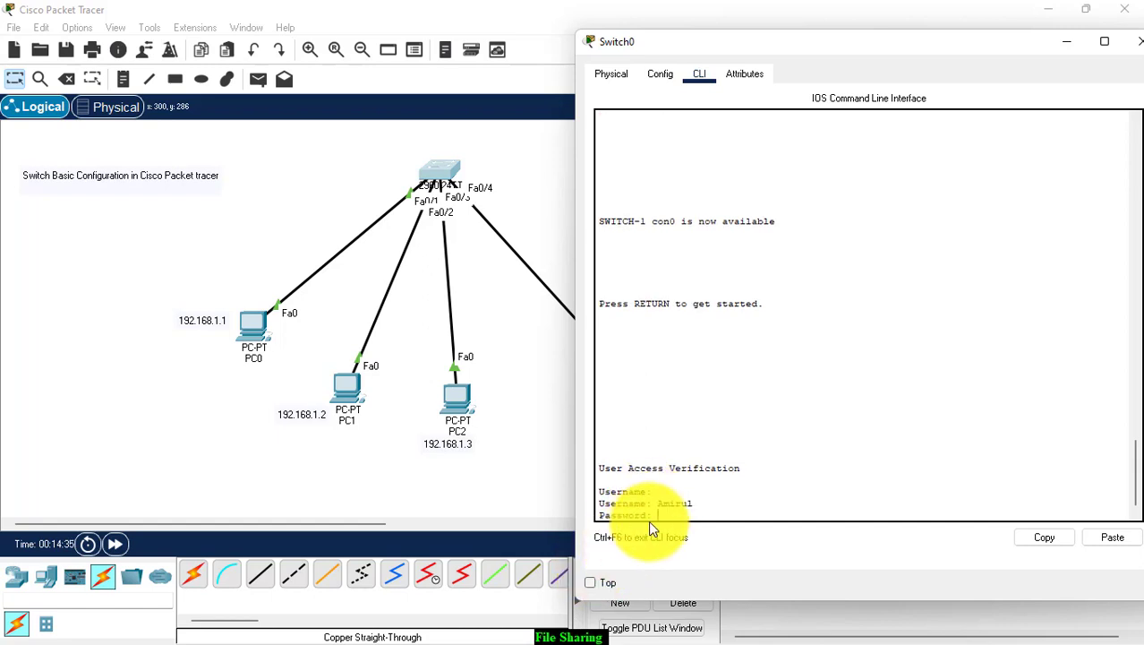
pyautogui.press('Return')
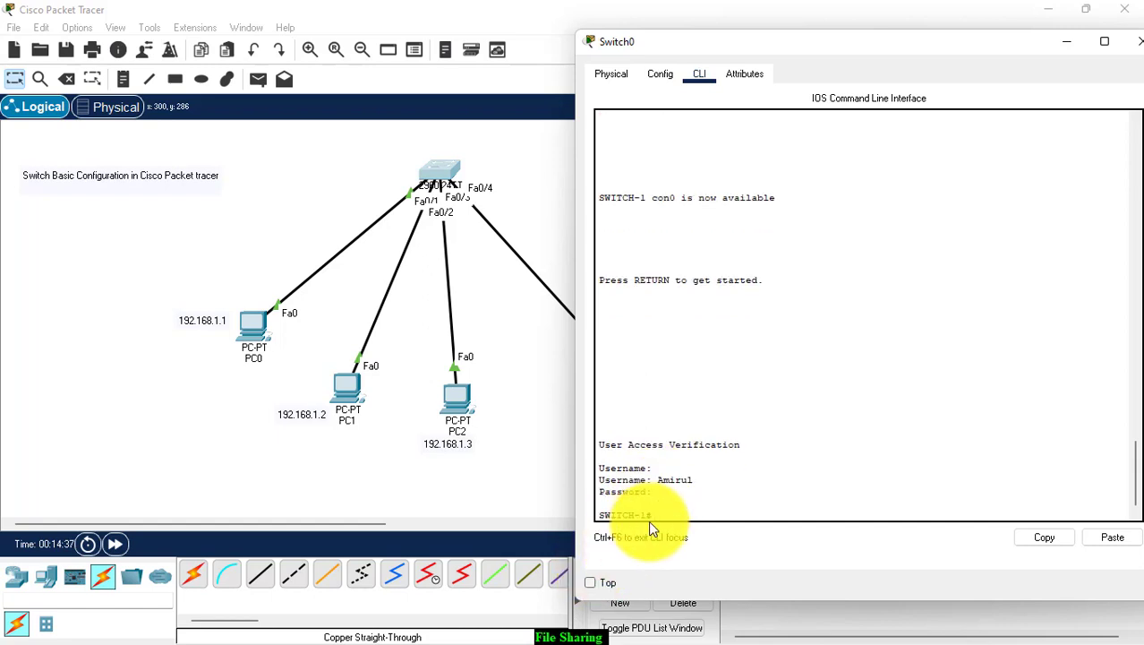
# Run enable and enter global configuration mode on the switch with conf t.
pyautogui.write('en')
pyautogui.press('Return')
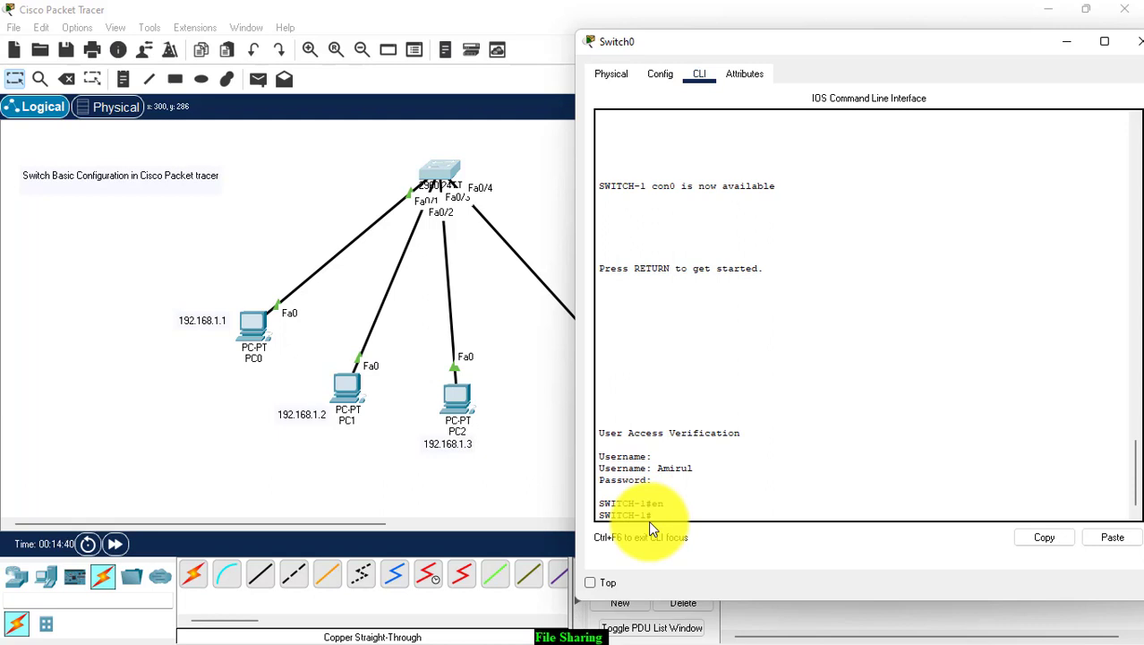
pyautogui.write('conf t')
pyautogui.press('Return')
pyautogui.press('Return')
pyautogui.press('Return')
pyautogui.press('Return')
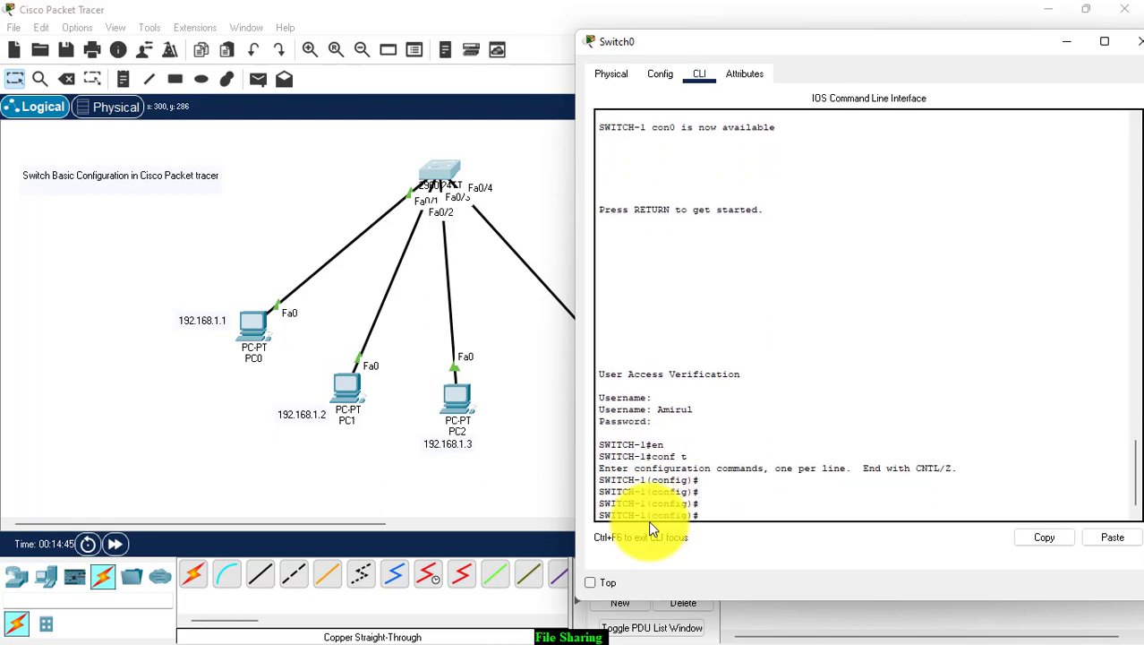
# Create VLAN 10 and name it program.
pyautogui.write('vla')
pyautogui.press('Tab')
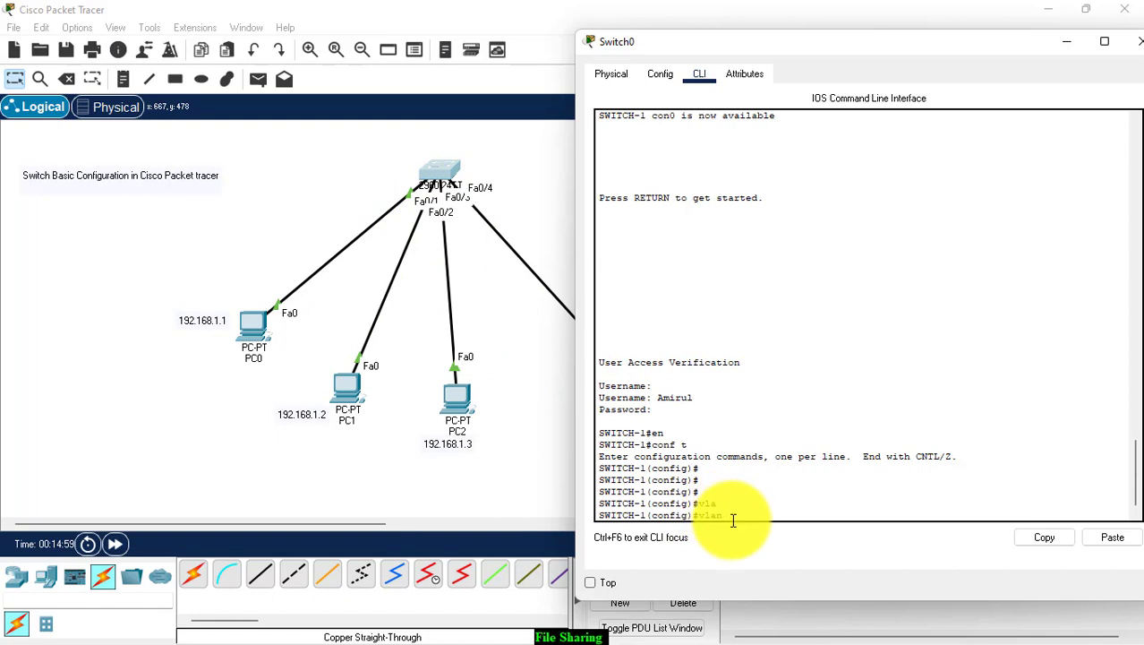
pyautogui.write('10')
pyautogui.press('Return')
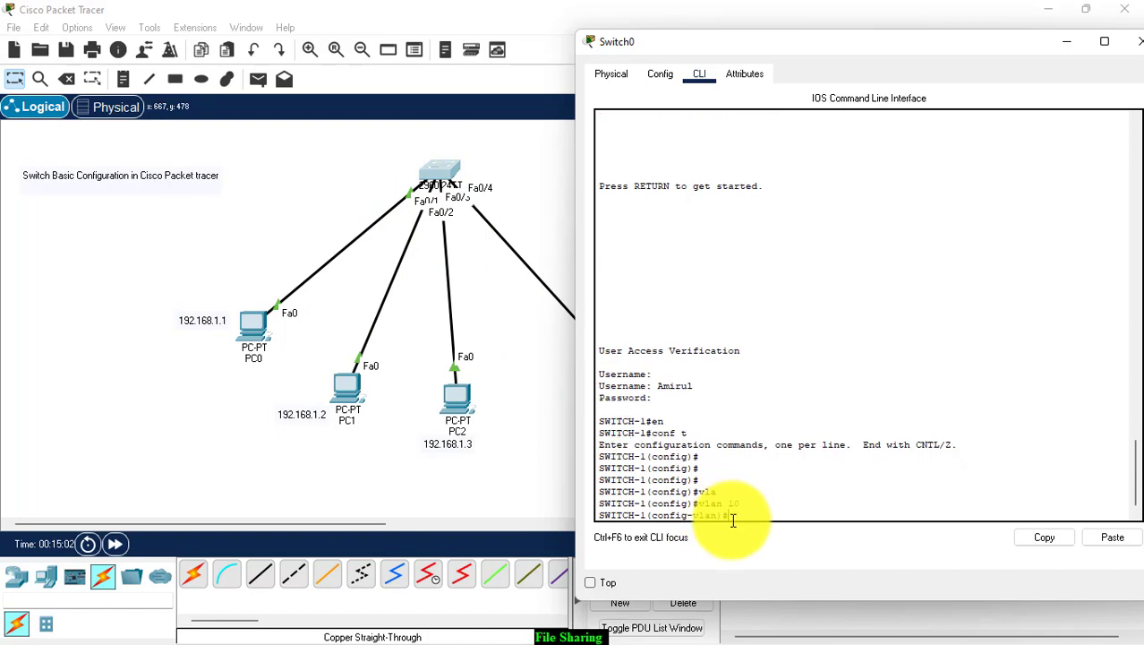
pyautogui.write('name program')
pyautogui.press('Return')
# Create VLAN 20 named network, and exit to global configuration mode.
pyautogui.write('vla')
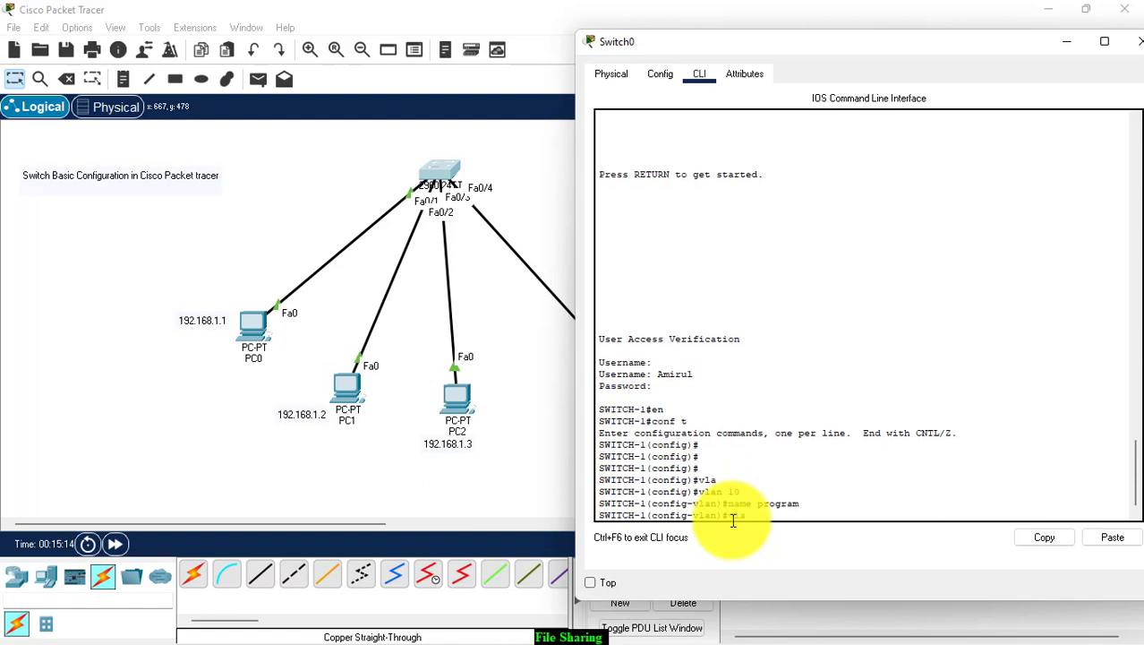
pyautogui.press('Tab')
pyautogui.write('n 20')
pyautogui.press('Return')
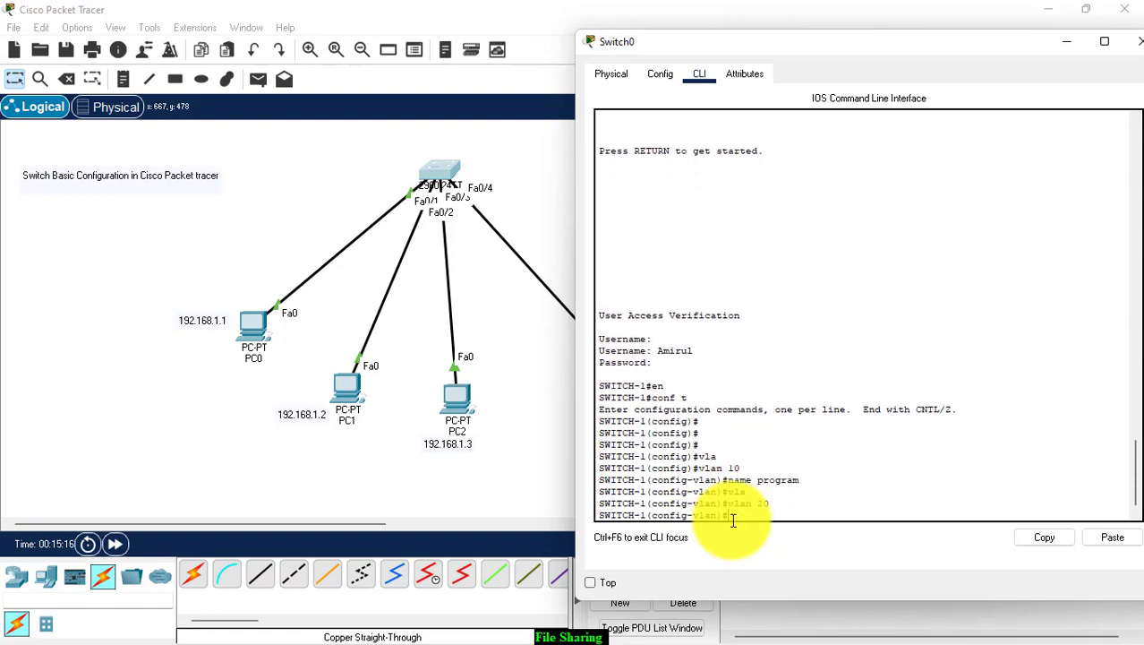
pyautogui.write('name network')
pyautogui.press('Return')
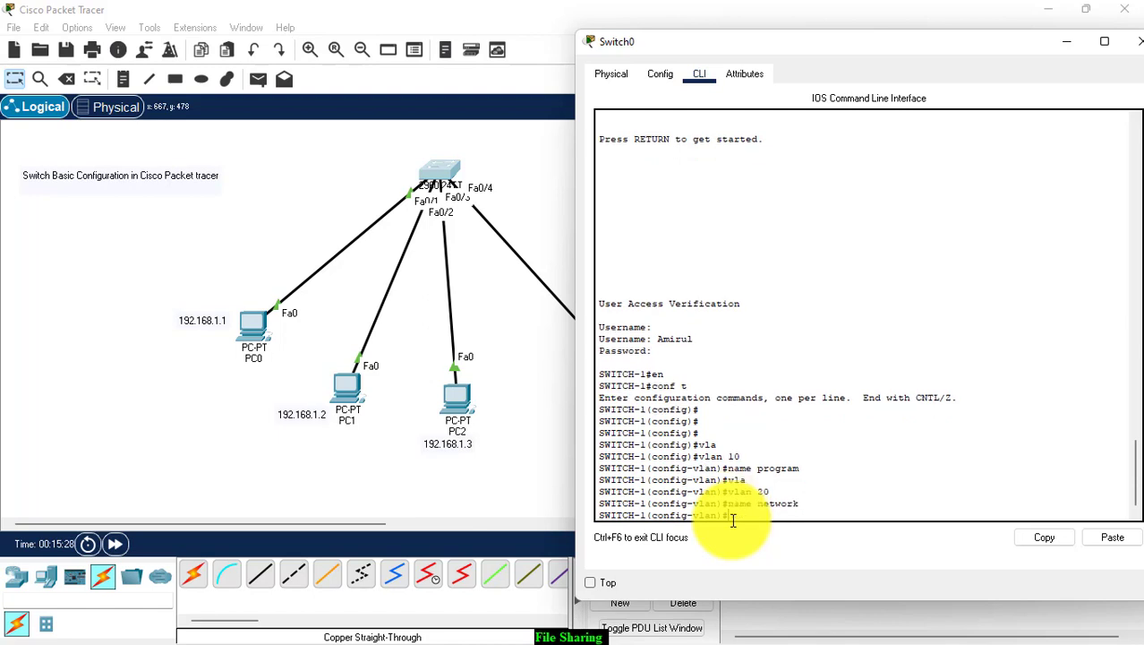
pyautogui.press('Return')
pyautogui.press('Return')
pyautogui.press('Return')
pyautogui.press('Return')
pyautogui.press('Return')
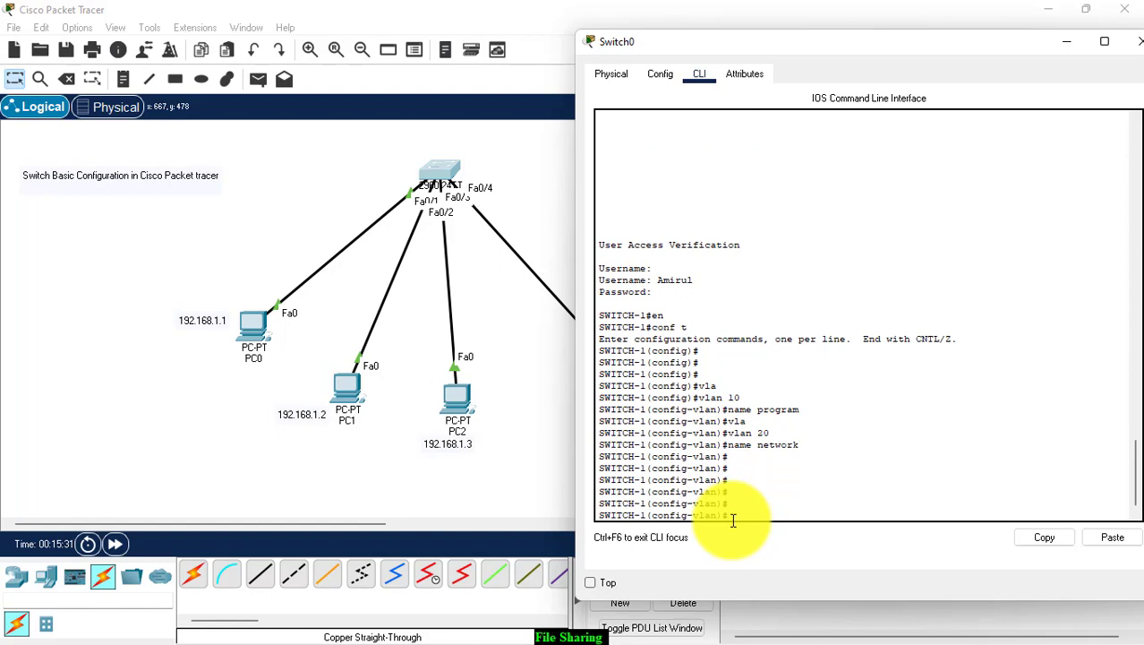
pyautogui.write('exit')
pyautogui.press('Return')
pyautogui.press('Return')
pyautogui.press('Return')
pyautogui.press('Return')
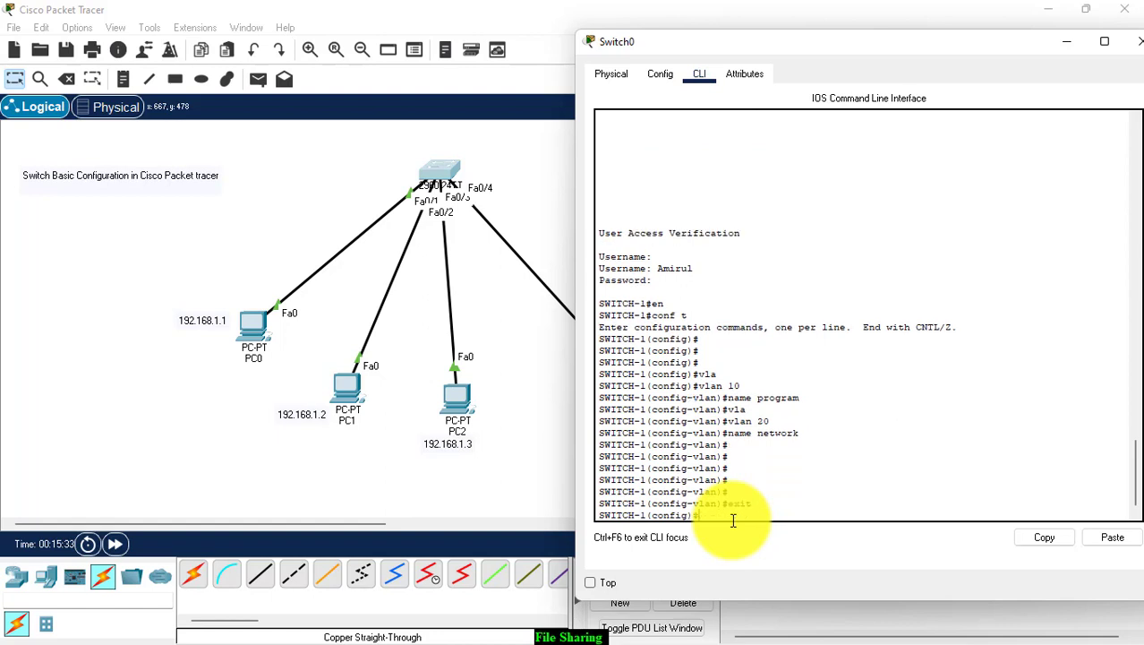
# Set interface fastEthernet 0/1 to switchport mode access, consulting the help for the switchport and switchport mode options.
pyautogui.write('int f')
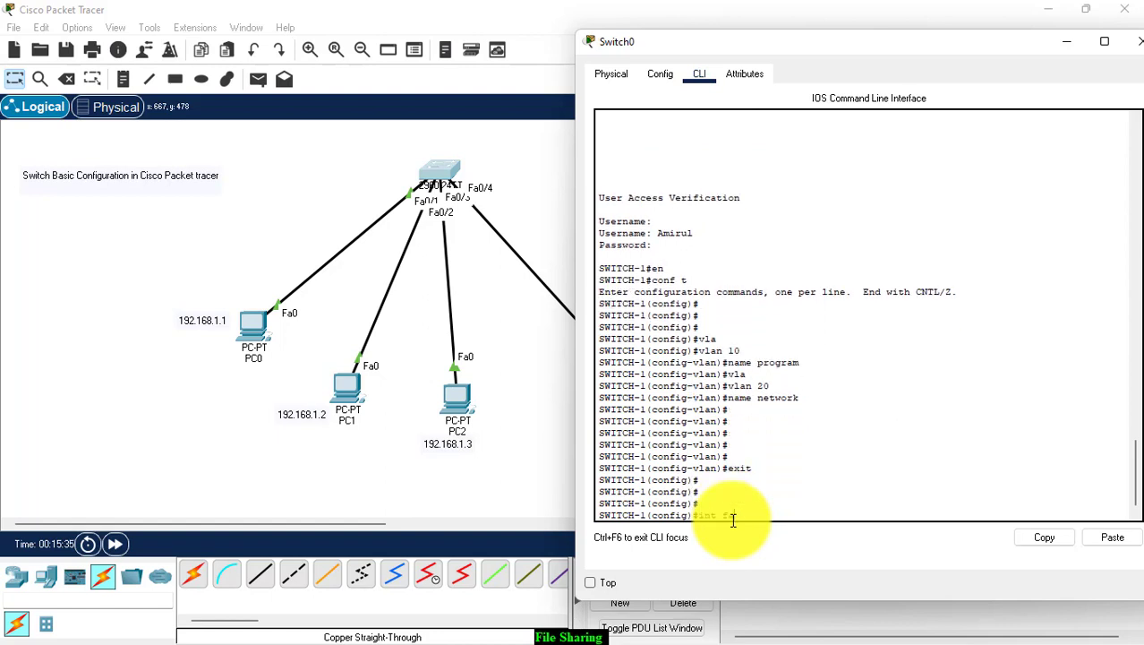
pyautogui.write('a')
pyautogui.press('Tab')
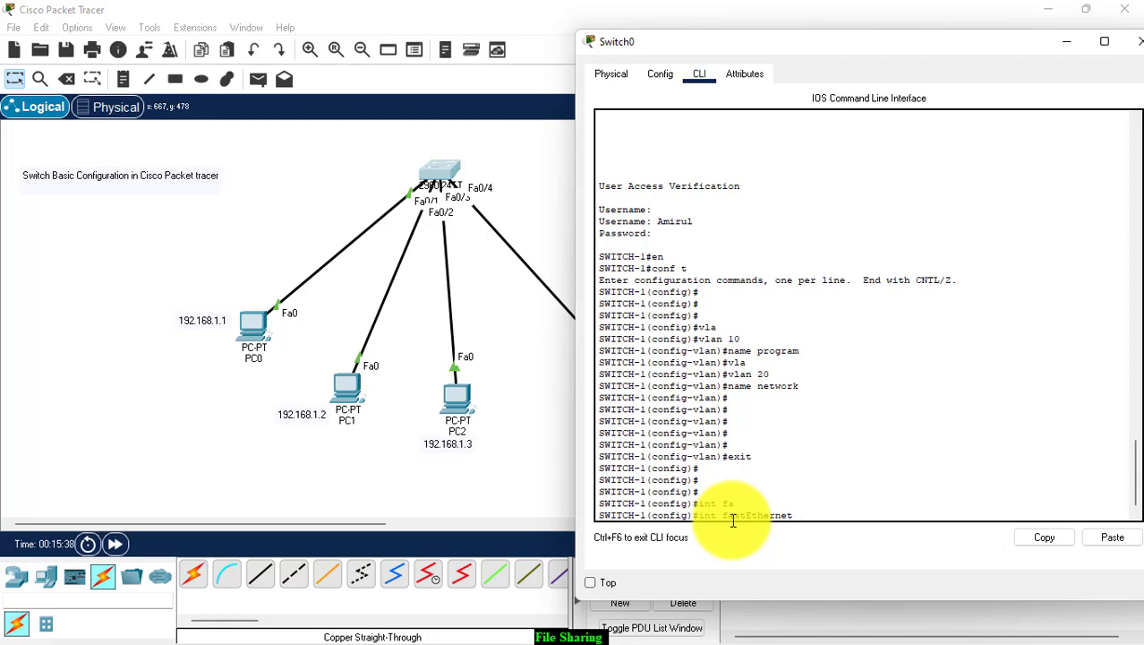
pyautogui.write('0/1')
pyautogui.press('Return')
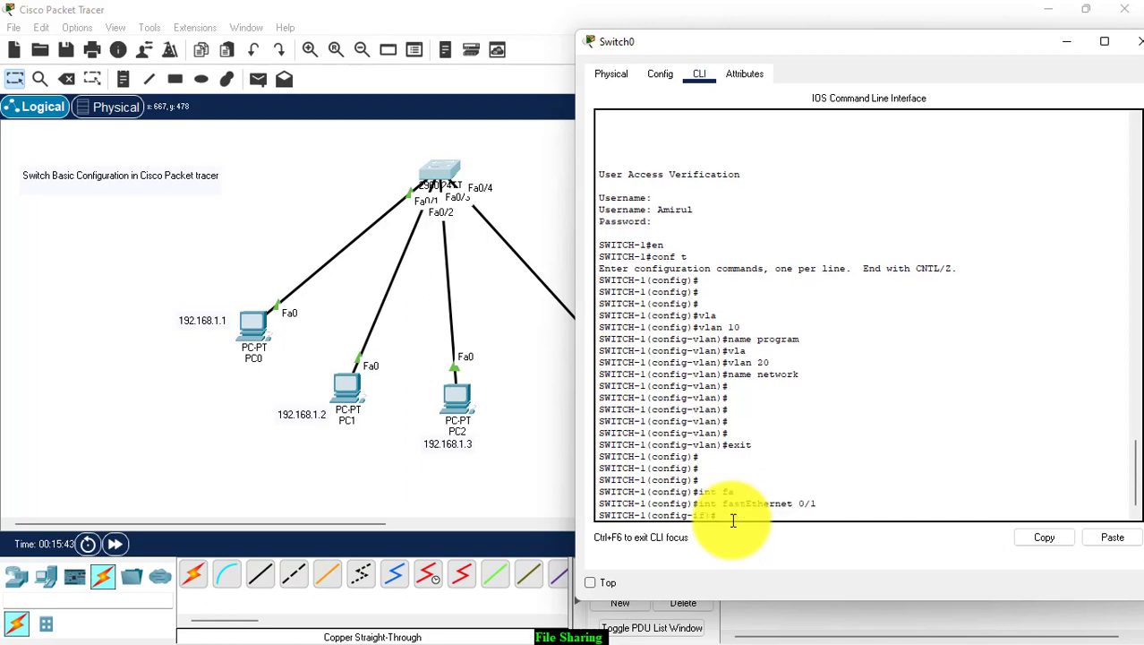
pyautogui.write('swi')
pyautogui.press('Tab')
pyautogui.write('?')
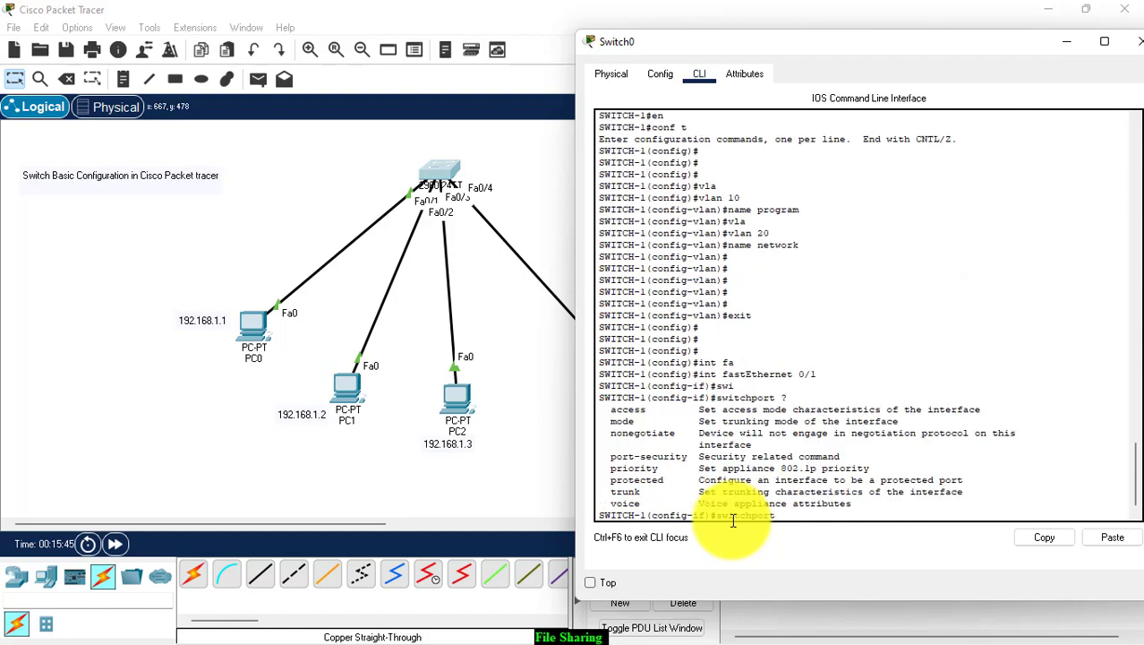
pyautogui.write('mode')
pyautogui.press('Tab')
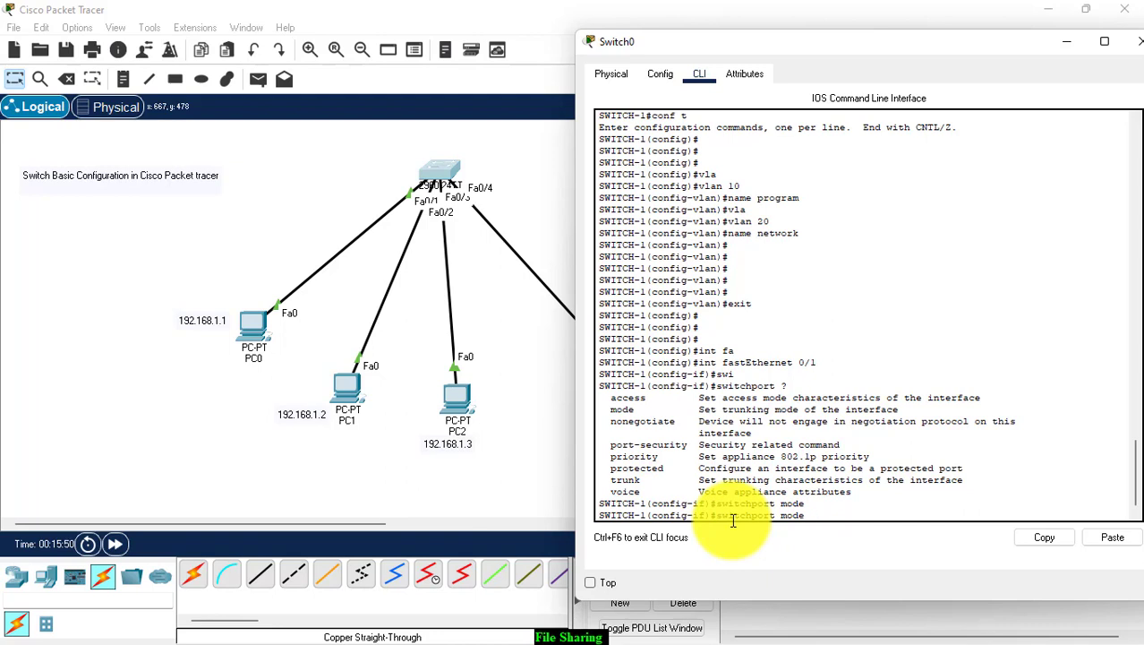
pyautogui.write('?')
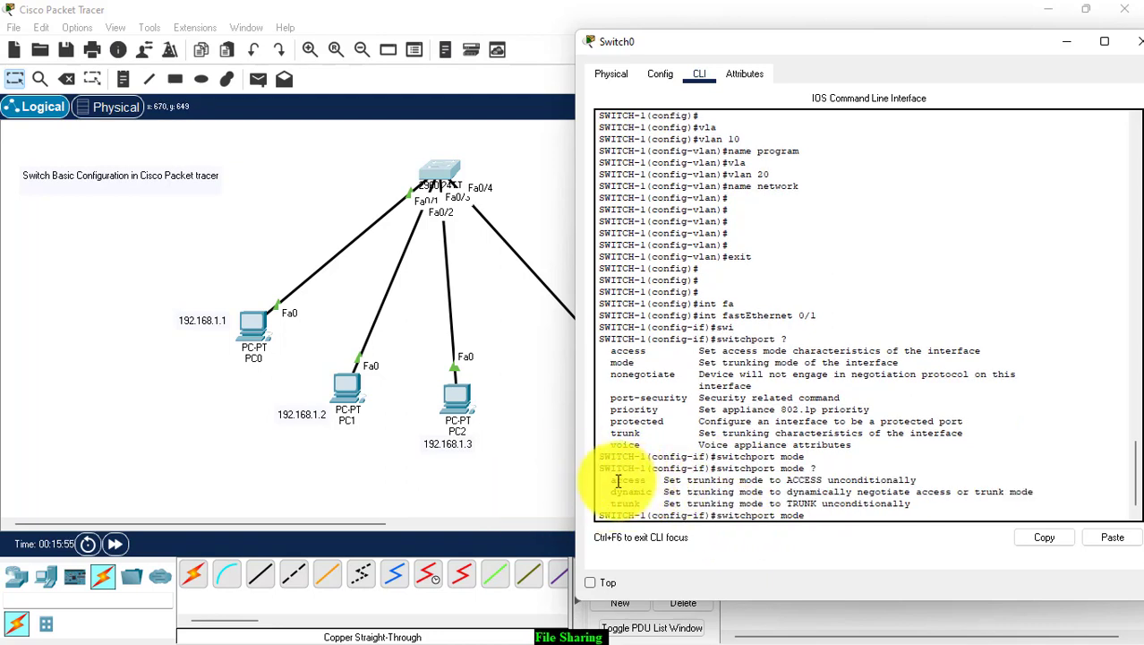
pyautogui.write('ac')
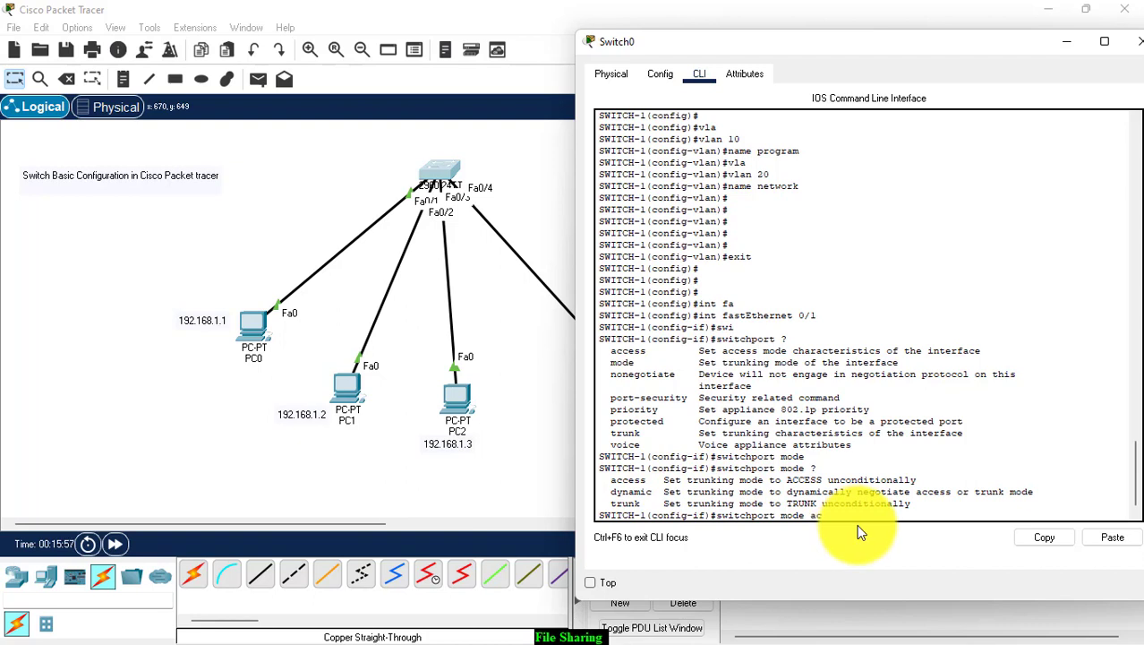
pyautogui.press('Tab')
pyautogui.press('Return')
pyautogui.press('Return')
pyautogui.press('Return')
# Assign interface fastEthernet 0/1 to access VLAN 10, consulting the help for the switchport access options.
pyautogui.write('swi')
pyautogui.press('Tab')
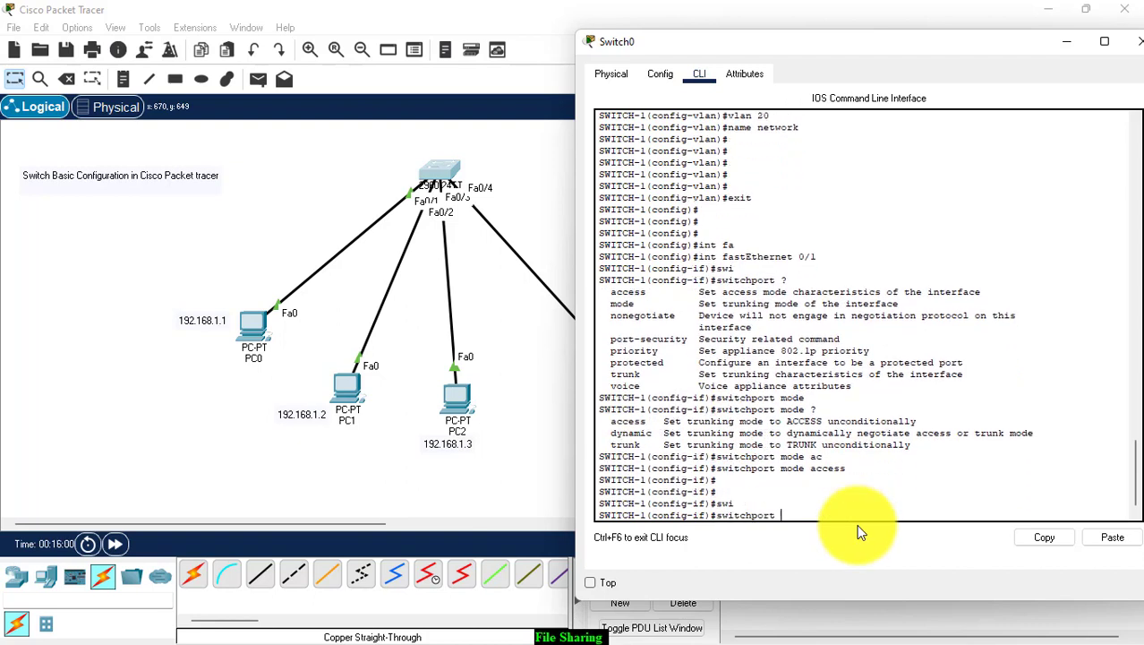
pyautogui.write('ac')
pyautogui.press('Tab')
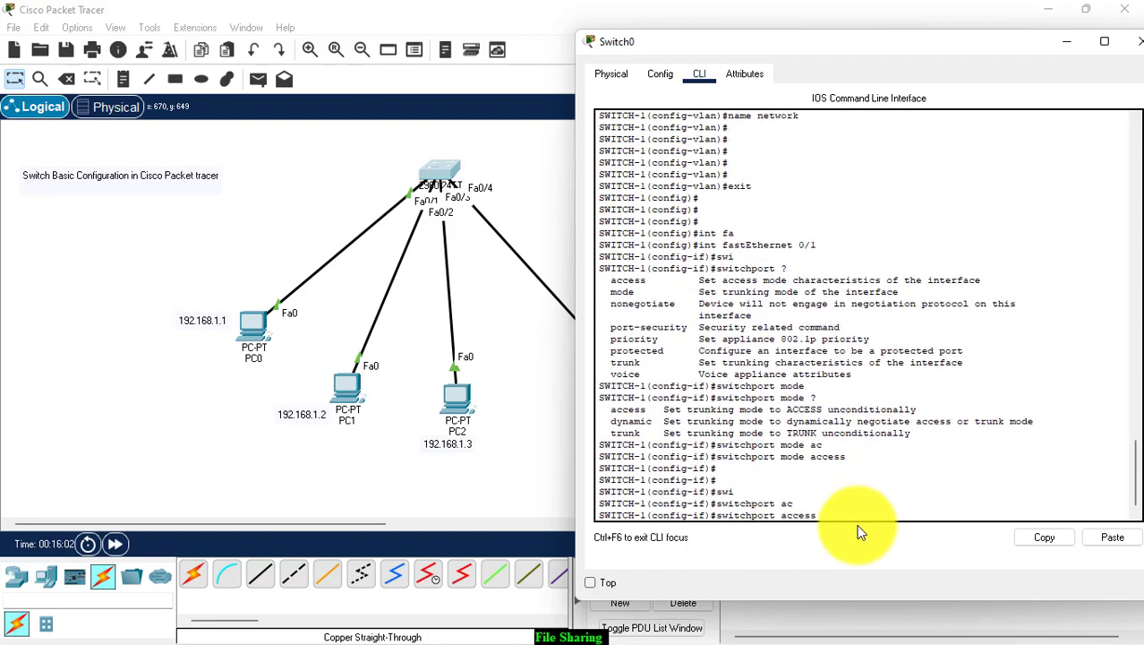
pyautogui.write('?')
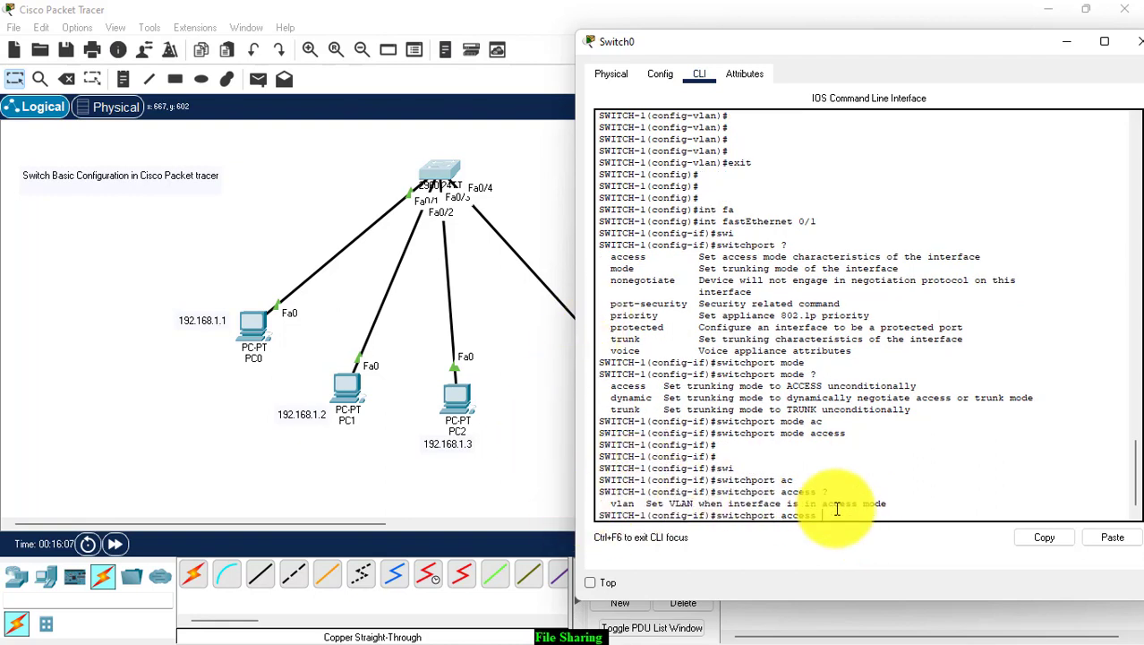
pyautogui.write('10')
pyautogui.press('Return')
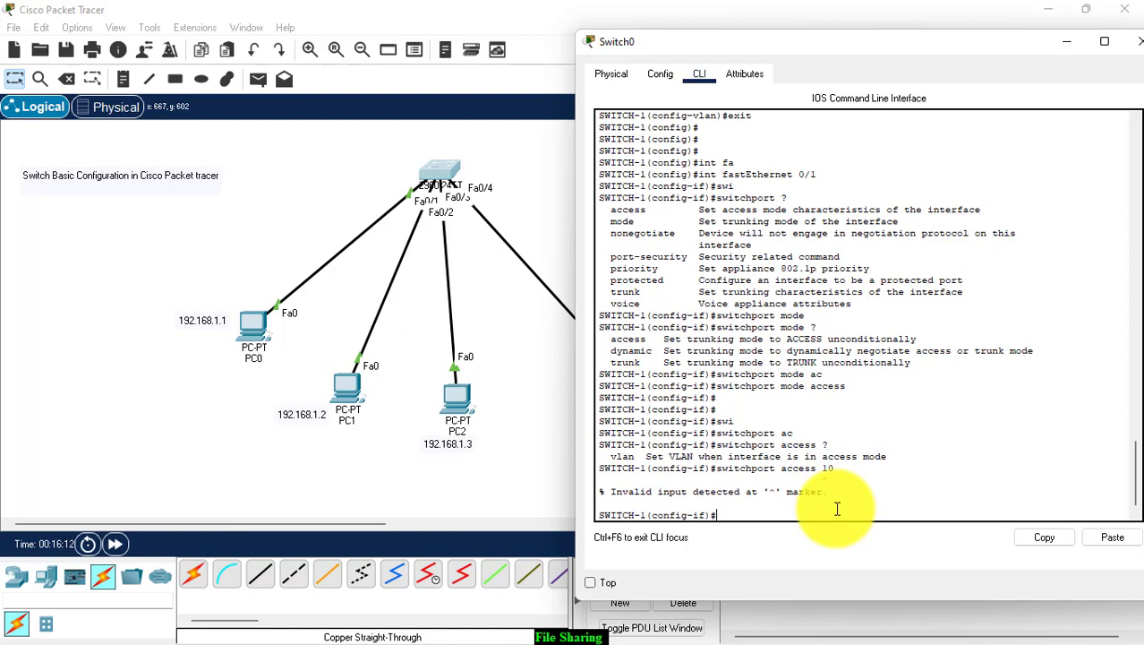
pyautogui.press('Up')
pyautogui.write('vlan 10')
pyautogui.press('Return')
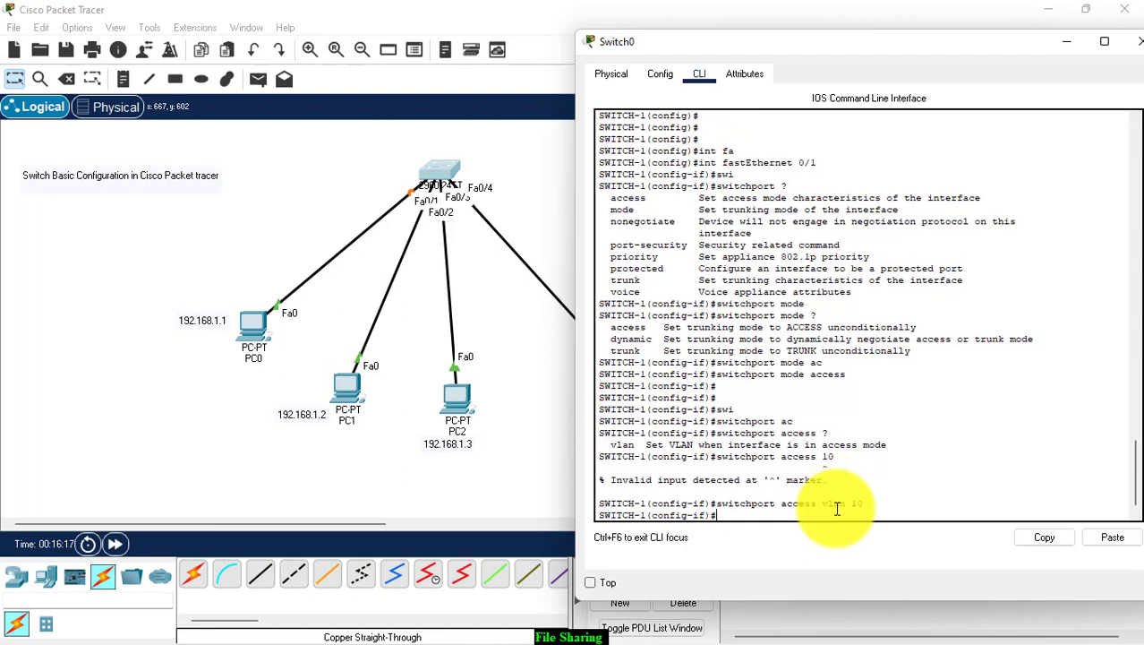
# Enter interface fa 0/2 configuration and set its switchport mode to access.
pyautogui.write('int fa 0/2')
pyautogui.press('Return')
pyautogui.write('swi')
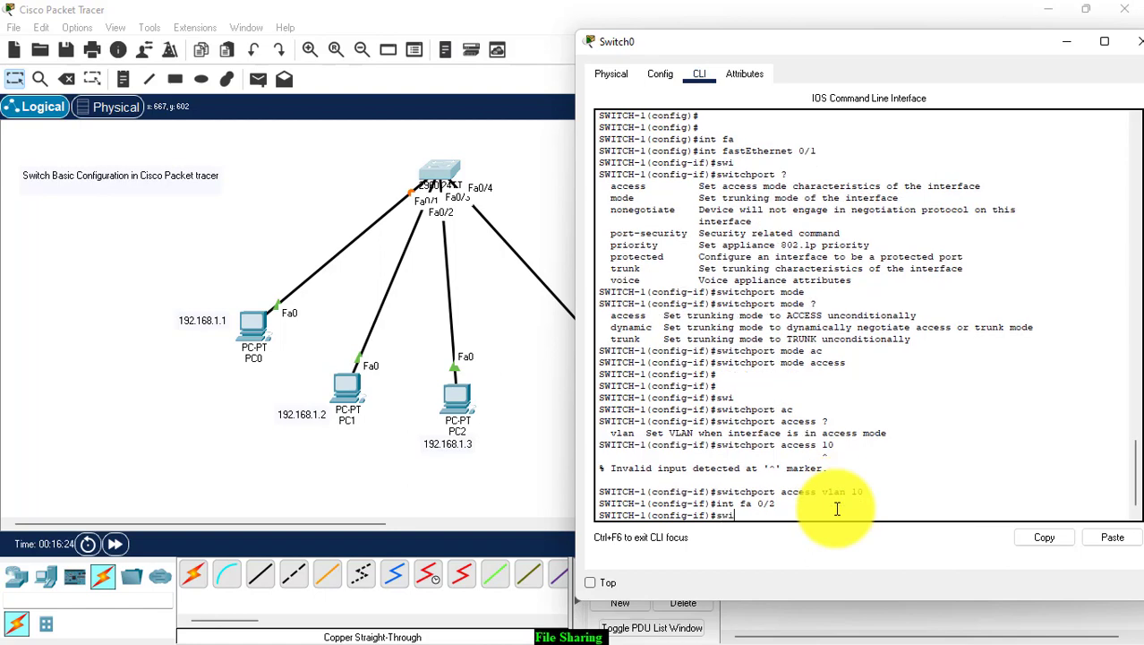
pyautogui.press('Tab')
pyautogui.write('mod')
pyautogui.press('Tab')
pyautogui.write('ac')
pyautogui.press('Tab')
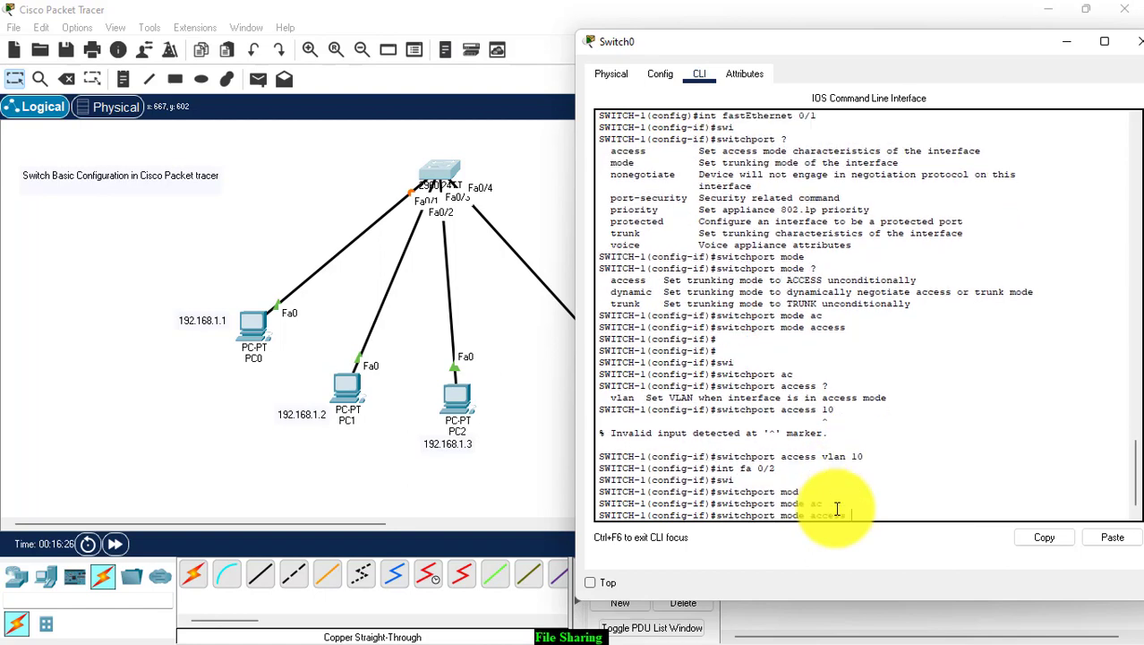
pyautogui.press('Return')
# Assign interface fa 0/2 to VLAN 20 with switchport access vlan 20.
pyautogui.write('swi')
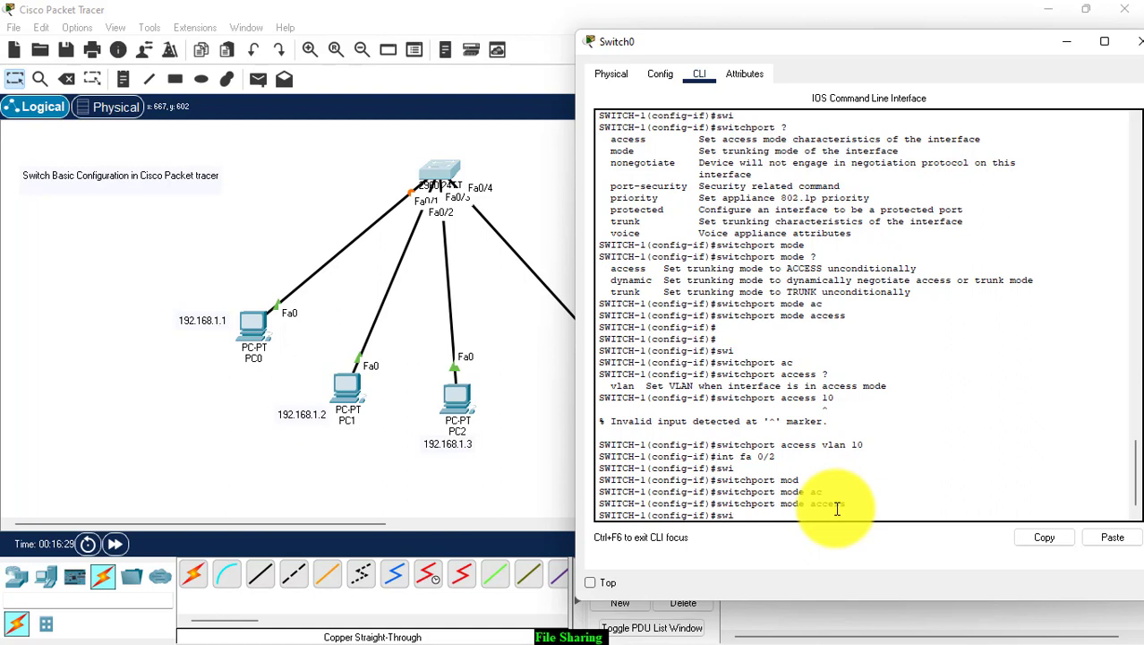
pyautogui.press('Tab')
pyautogui.write('ac')
pyautogui.press('Tab')
pyautogui.write('vl')
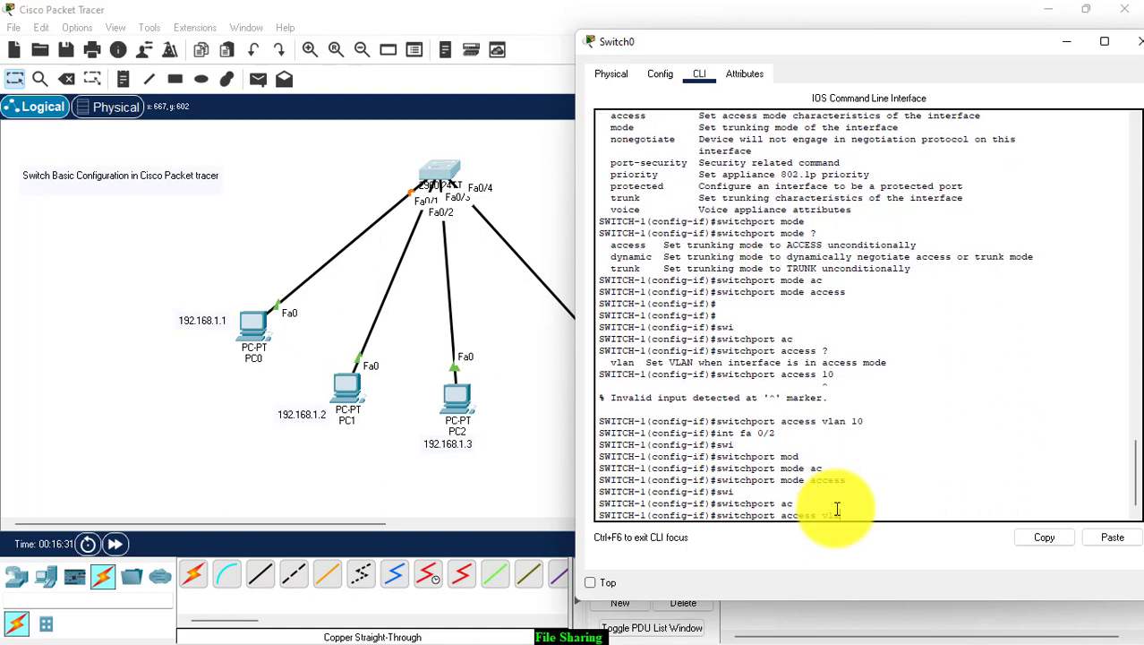
pyautogui.press('Tab')
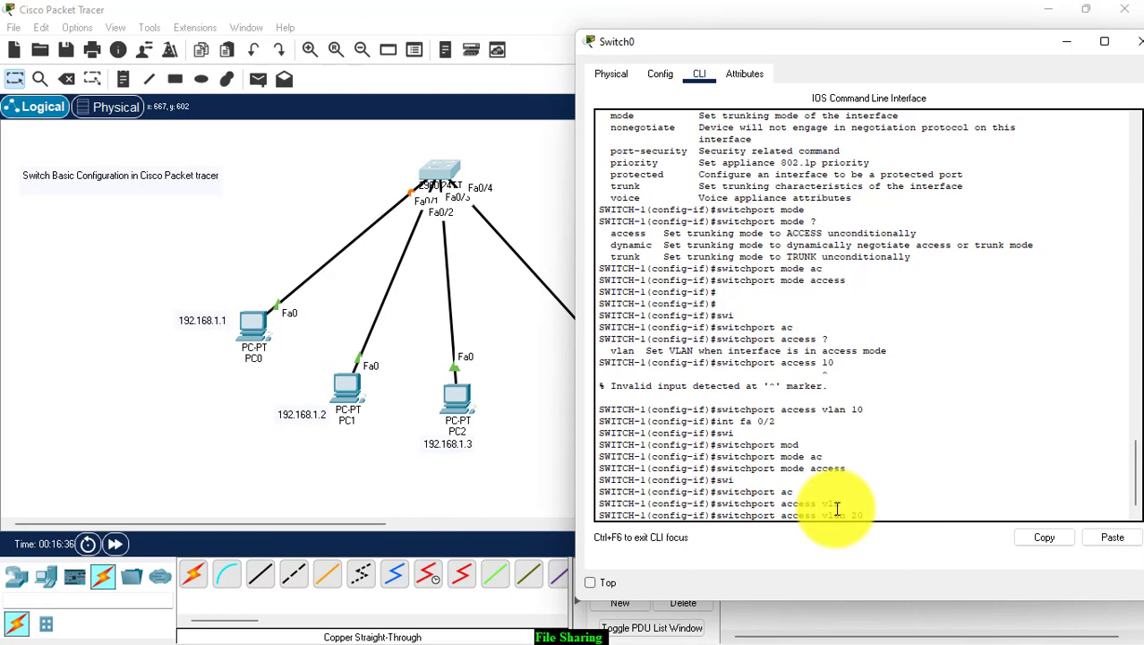
pyautogui.press('Return')
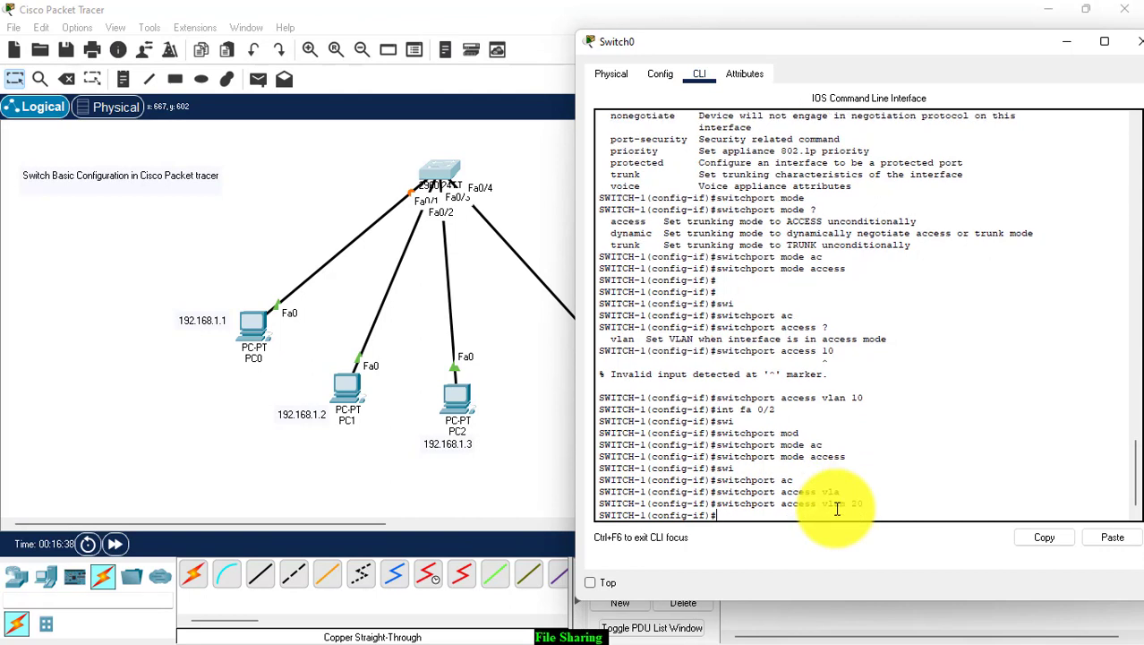
# Enter interface fa 0/3 configuration and set its switchport mode to access.
pyautogui.write('int fa')
pyautogui.press('Tab')
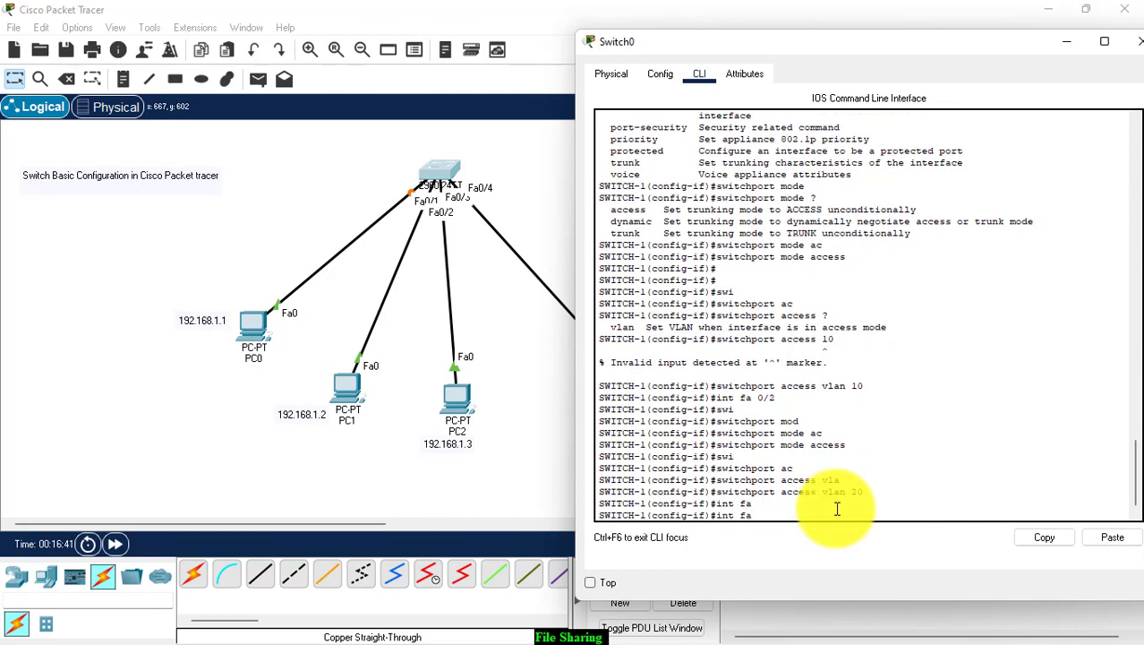
pyautogui.write('0/3')
pyautogui.press('Return')
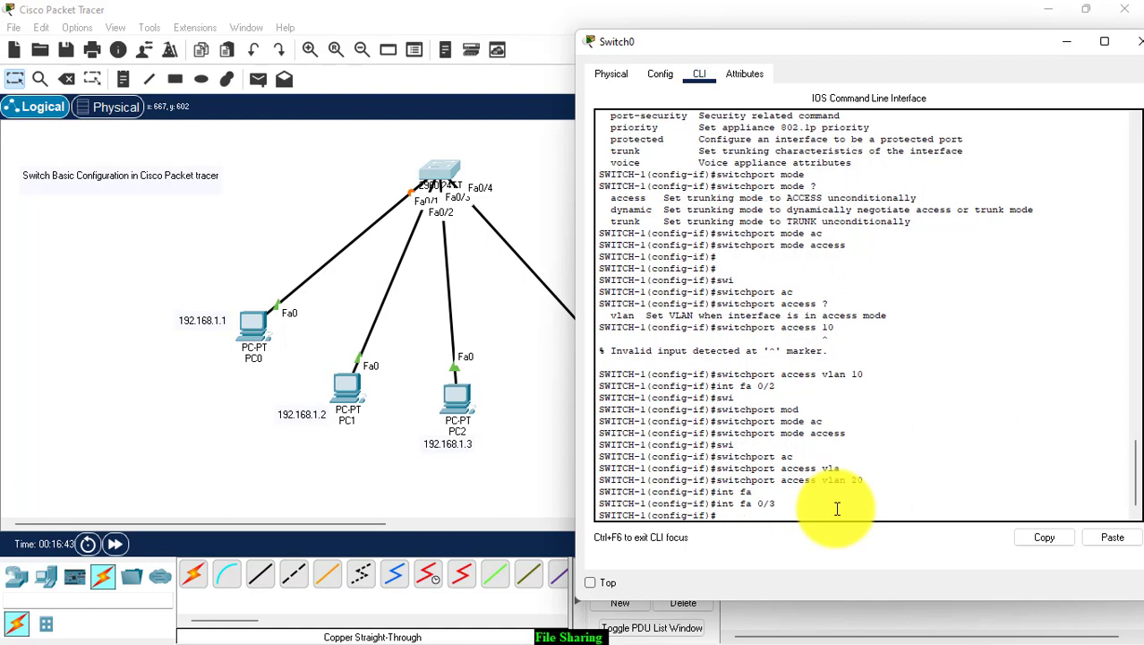
pyautogui.write('swi')
pyautogui.press('Tab')
pyautogui.write('mo')
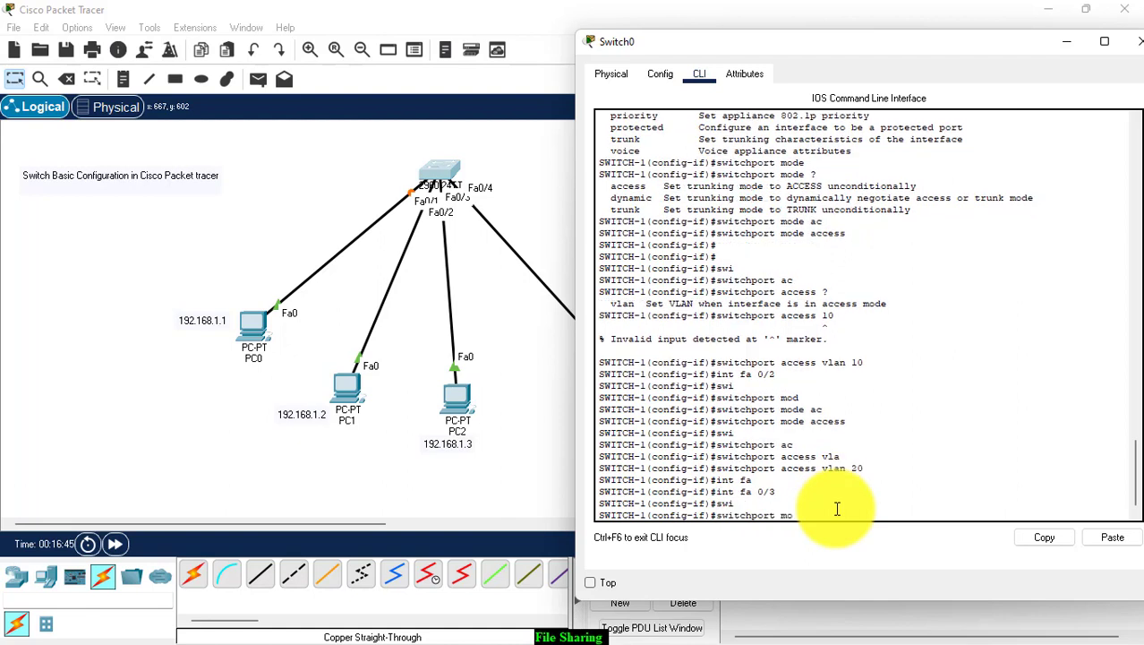
pyautogui.press('Tab')
pyautogui.write('ac')
pyautogui.press('Tab')
pyautogui.press('Return')
# Assign interface fa 0/3 to VLAN 10 with switchport access vlan 10.
pyautogui.write('swi')
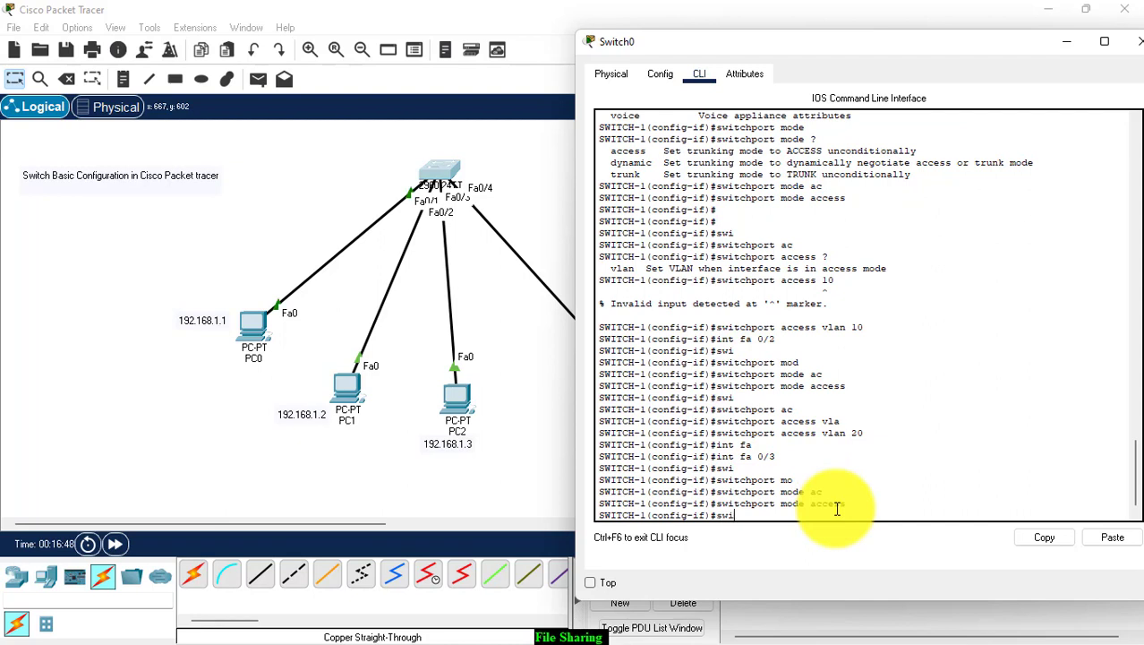
pyautogui.press('Tab')
pyautogui.write('ac')
pyautogui.press('Tab')
pyautogui.write('vl')
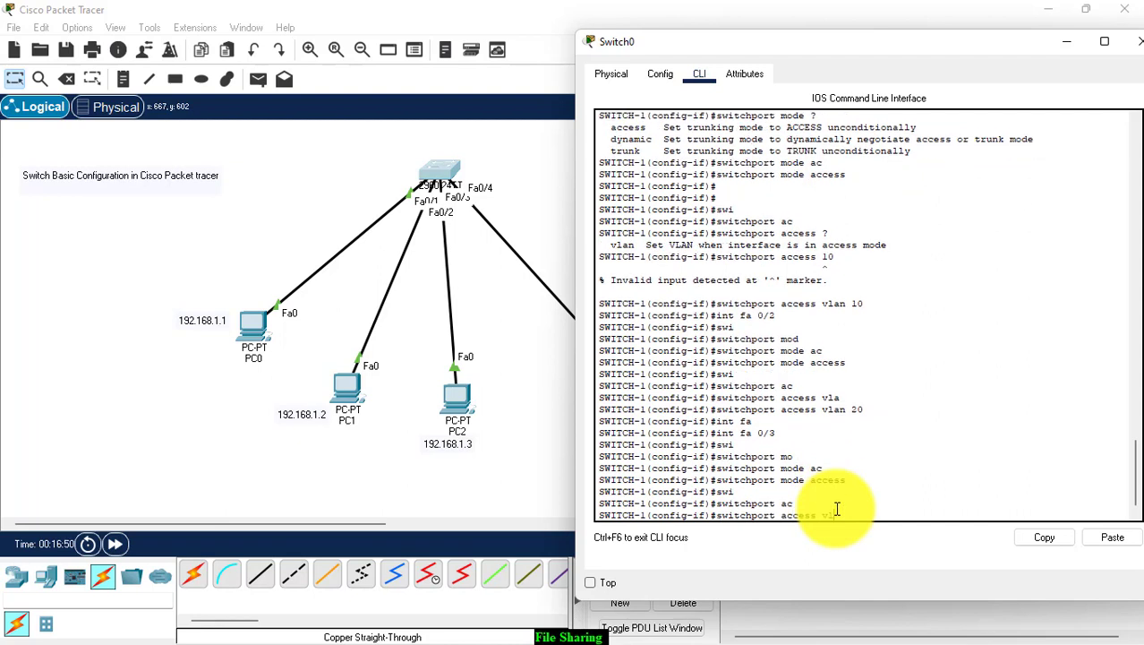
pyautogui.press('Tab')
pyautogui.write('30')
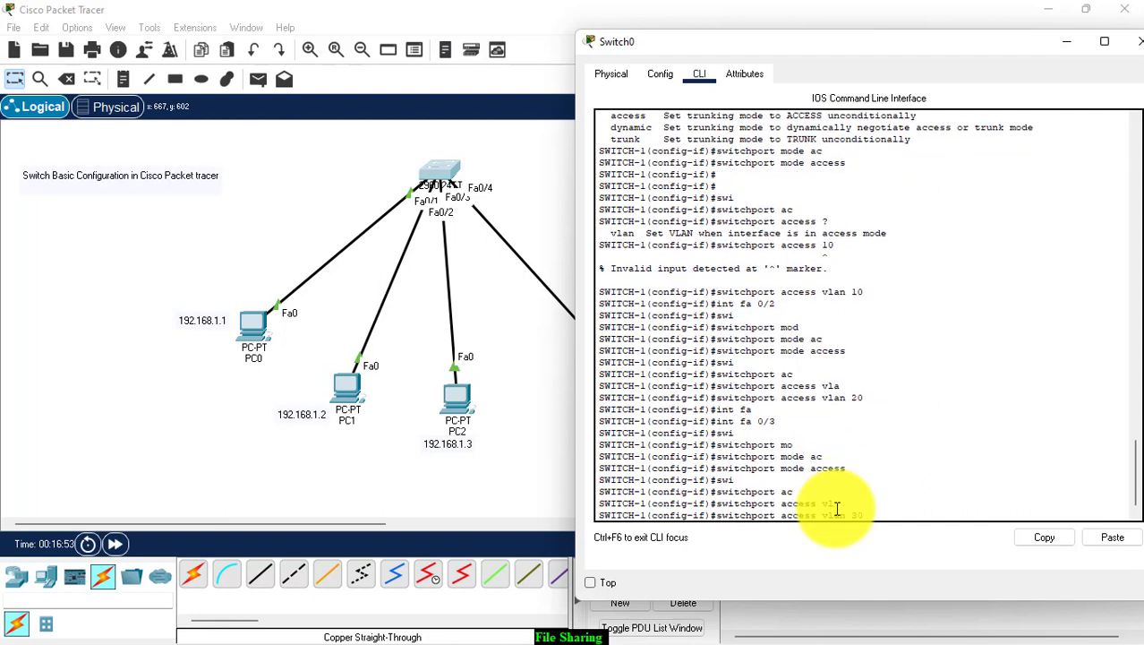
pyautogui.press('BackSpace')
pyautogui.press('BackSpace')
pyautogui.write('10')
pyautogui.press('Return')
pyautogui.write('swi')
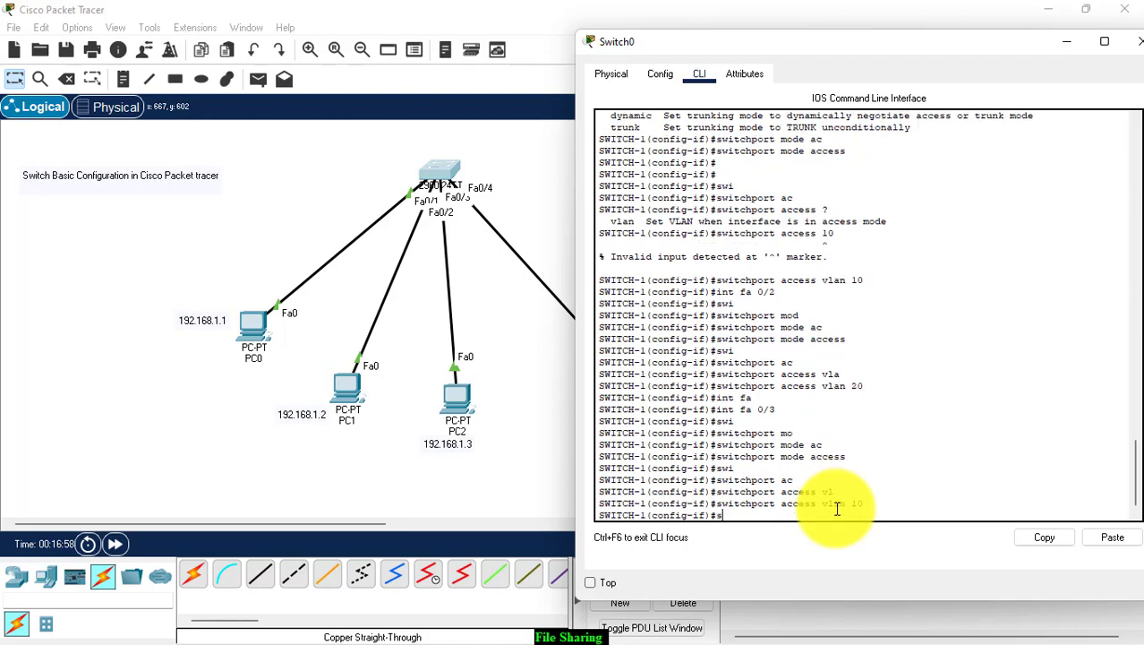
pyautogui.press('Tab')
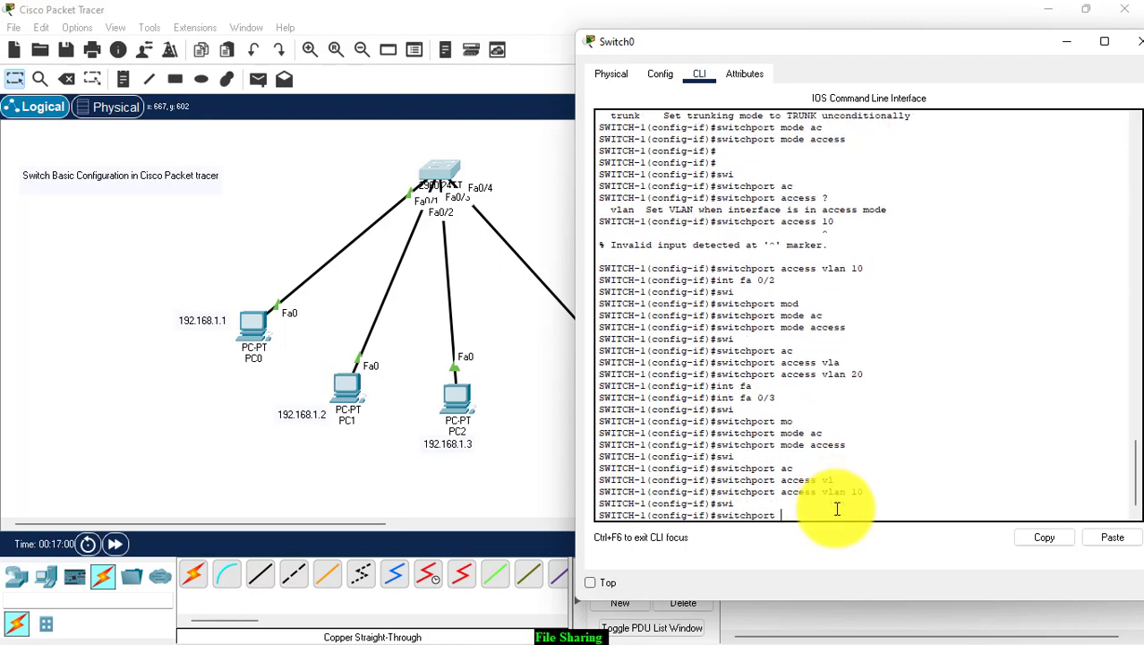
pyautogui.press('BackSpace')
pyautogui.press('BackSpace')
pyautogui.press('BackSpace')
pyautogui.press('BackSpace')
pyautogui.press('BackSpace')
pyautogui.press('BackSpace')
pyautogui.press('BackSpace')
pyautogui.press('BackSpace')
pyautogui.press('BackSpace')
pyautogui.press('BackSpace')
pyautogui.press('BackSpace')
# Enter interface fa 0/4 configuration and set its switchport mode to access.
pyautogui.write('int fa 0/4')
pyautogui.press('Return')
pyautogui.write('swi')
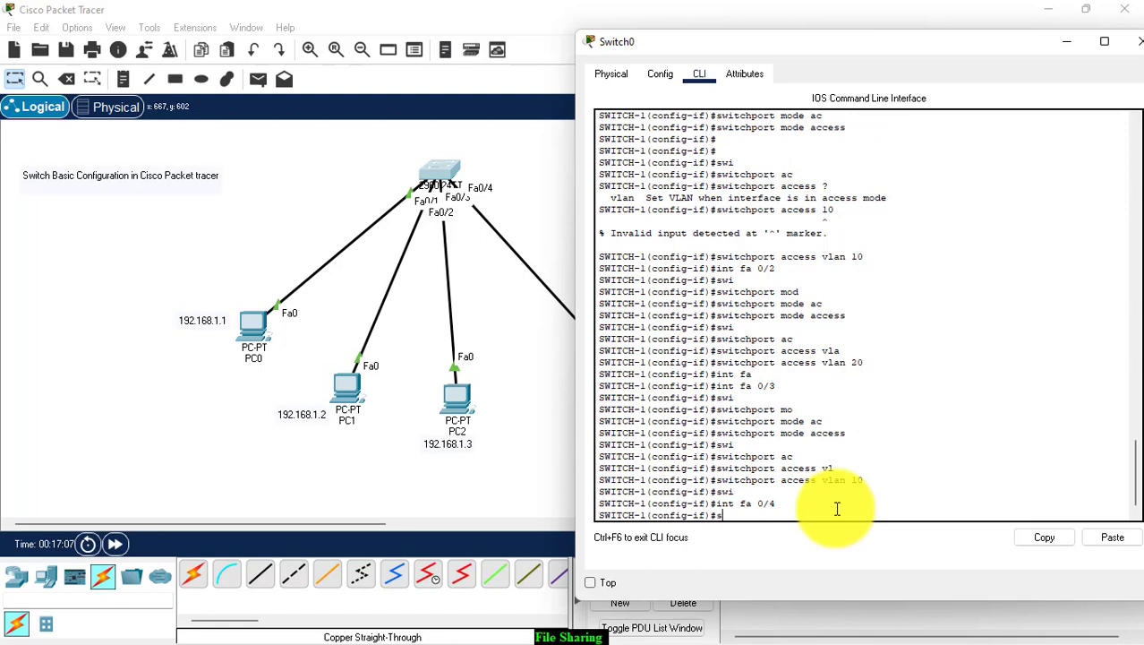
pyautogui.press('Tab')
pyautogui.write('mo')
pyautogui.press('Tab')
pyautogui.write('ac')
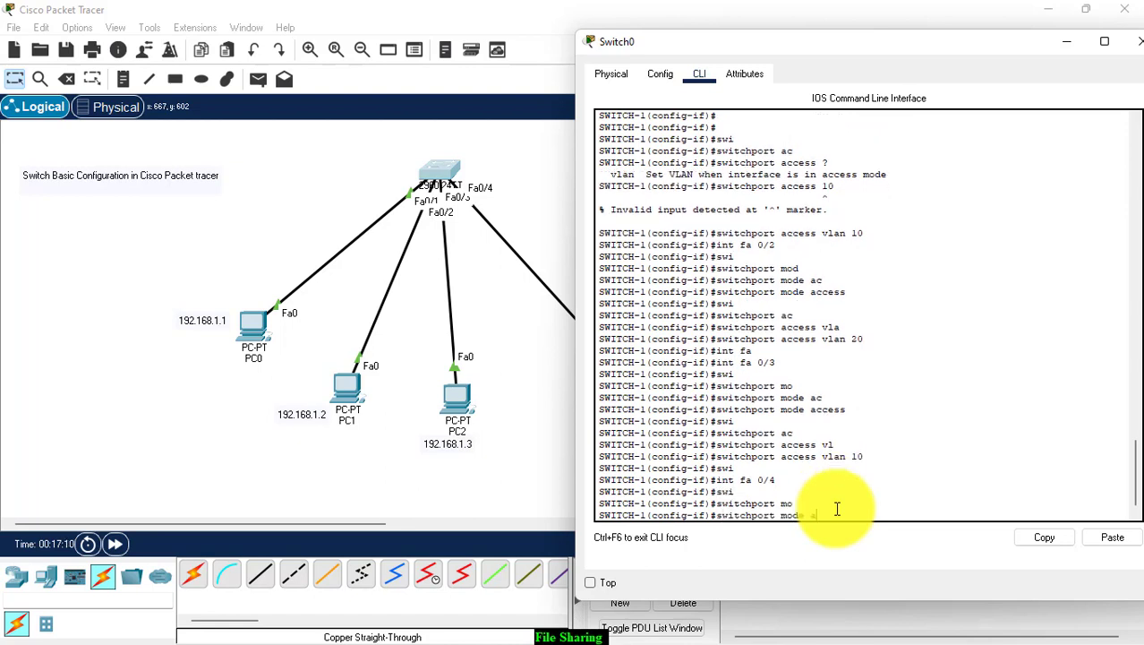
pyautogui.press('Tab')
pyautogui.press('Return')
# Assign interface fa 0/4 to VLAN 20 with switchport access vlan 20.
pyautogui.write('swi')
pyautogui.press('Tab')
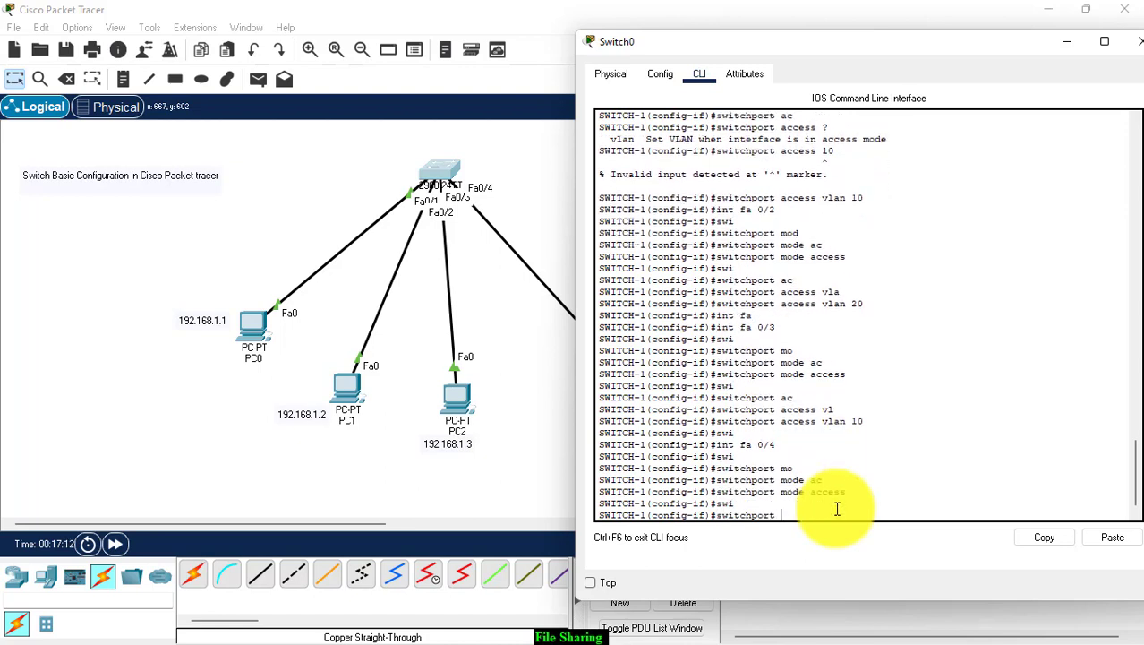
pyautogui.write('ac')
pyautogui.press('Tab')
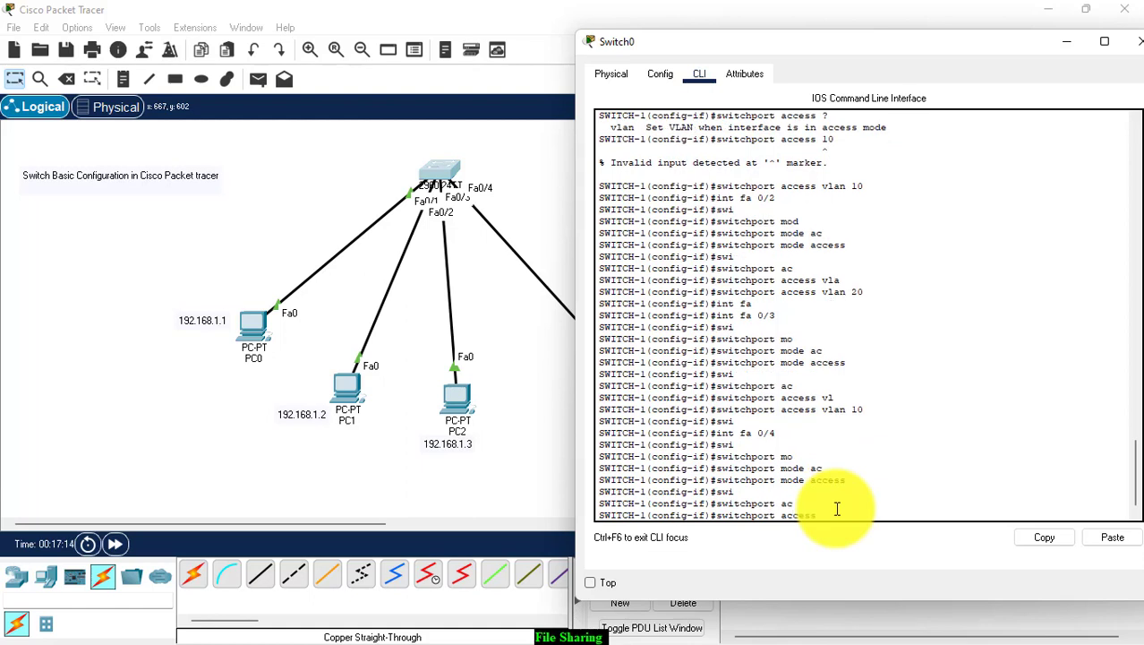
pyautogui.write('vl')
pyautogui.press('Tab')
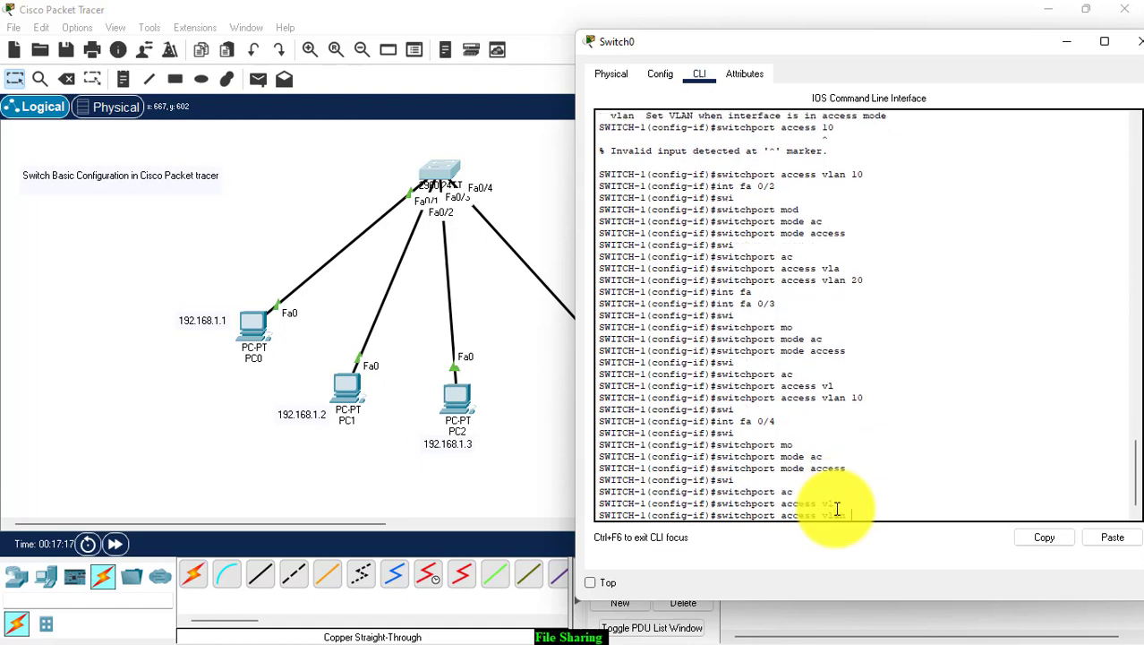
pyautogui.write('20')
pyautogui.press('Return')
# Exit interface, global configuration and privileged modes, and restart the console session to reach the login prompt.
pyautogui.write('e')
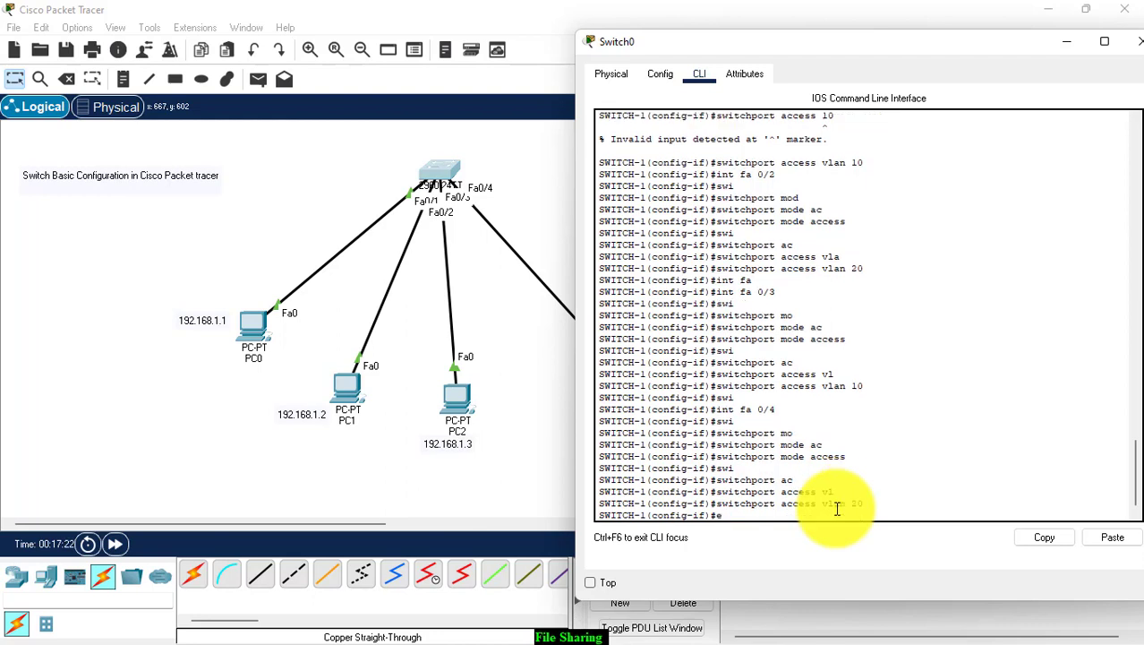
pyautogui.write('xit')
pyautogui.press('Return')
pyautogui.press('Return')
pyautogui.write('exit')
pyautogui.press('Return')
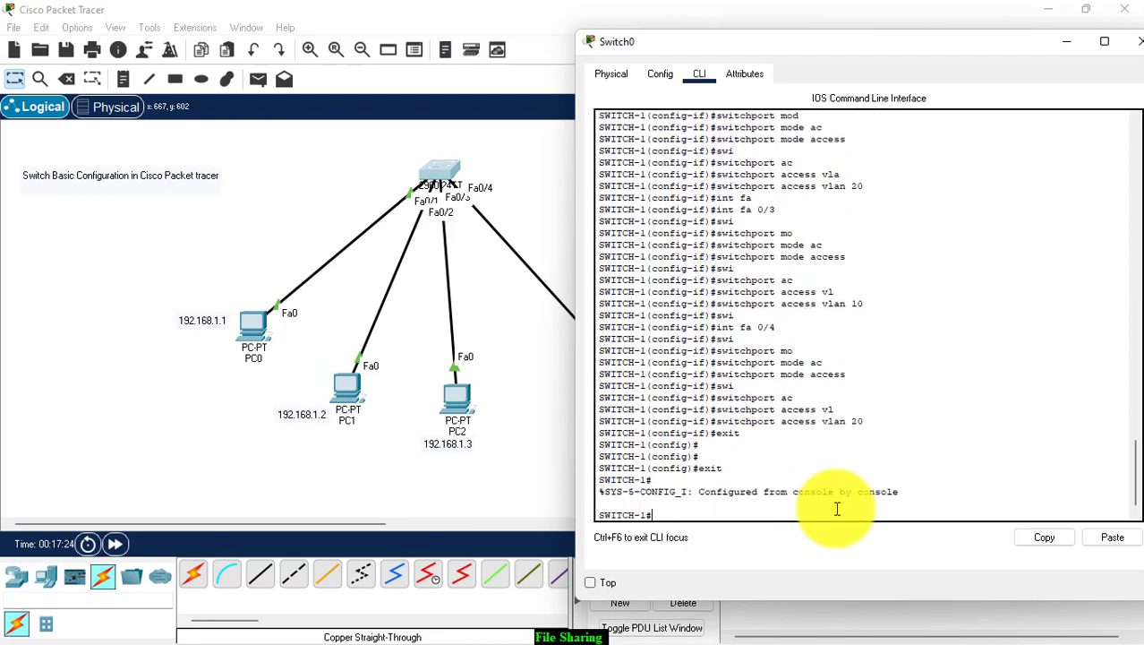
pyautogui.press('Return')
pyautogui.write('e')
pyautogui.press('Return')
pyautogui.press('Return')
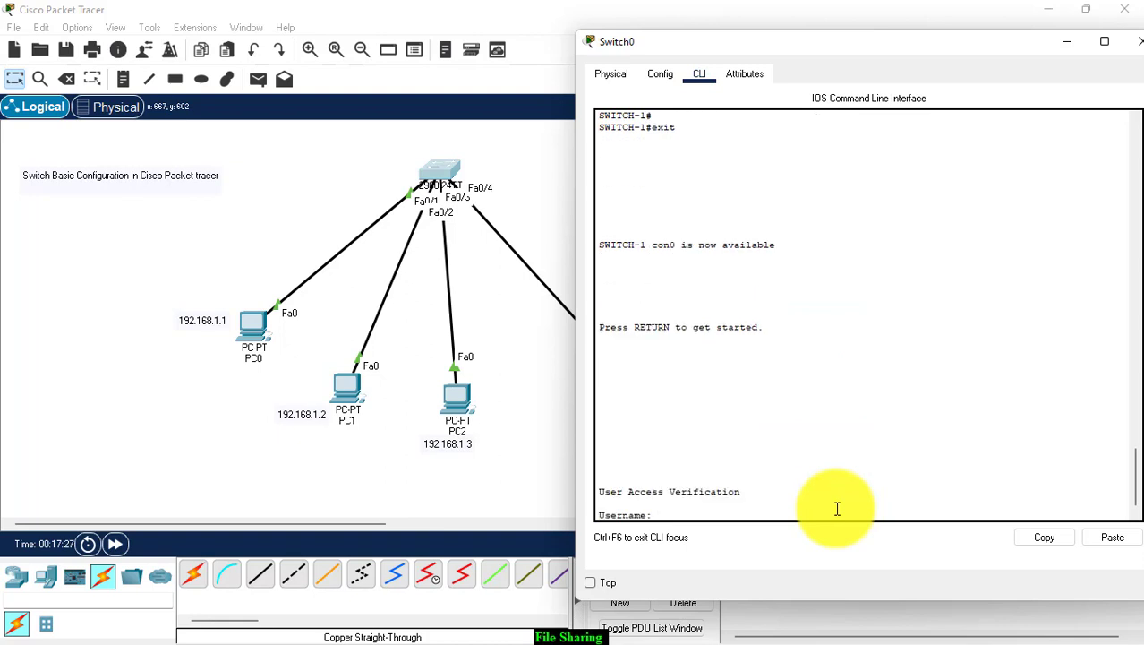
# Log in to the switch console with the local username and its password.
pyautogui.write('Amirul')
pyautogui.press('Return')
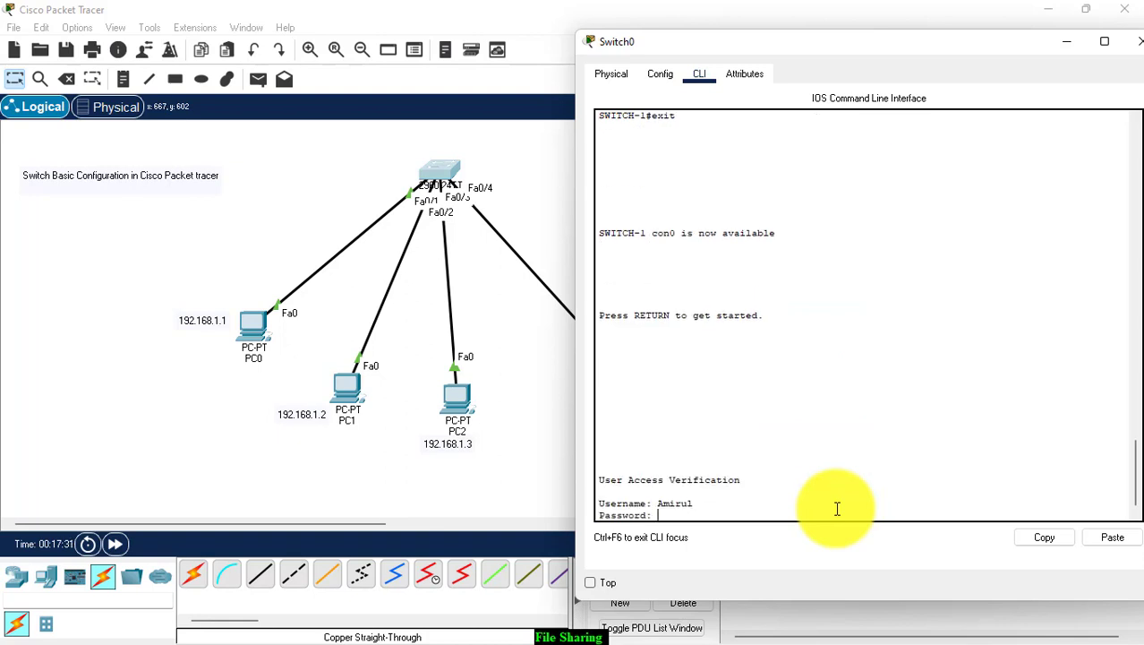
pyautogui.press('Return')
# Run enable on the switch and enter global configuration mode with conf t.
pyautogui.write('en')
pyautogui.press('Tab')
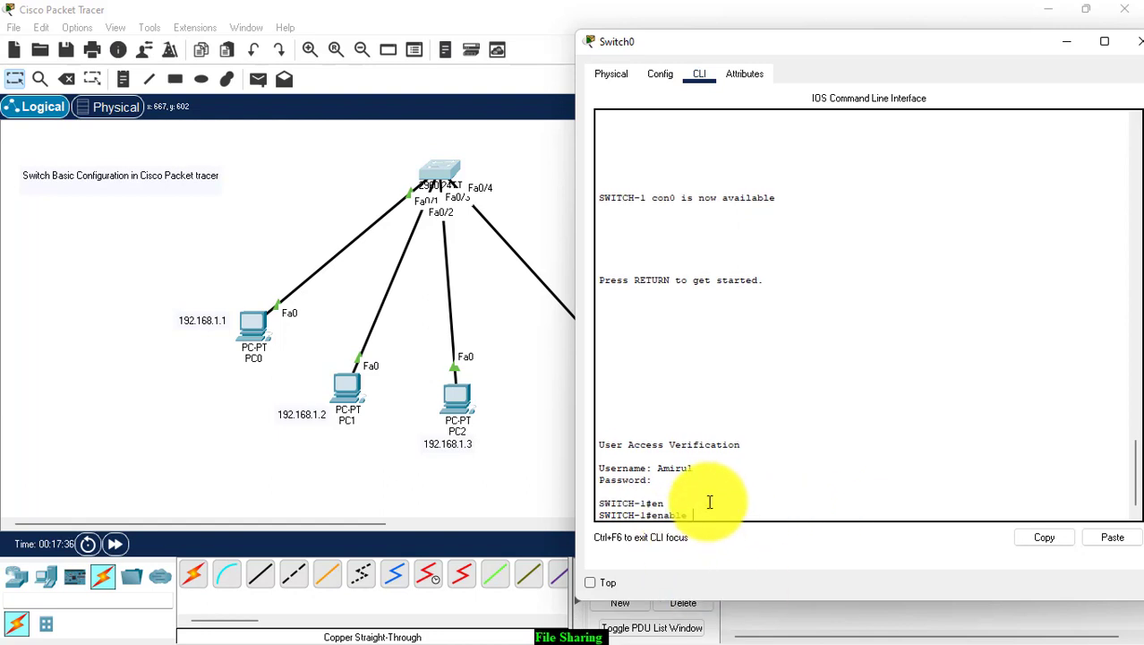
pyautogui.press('Return')
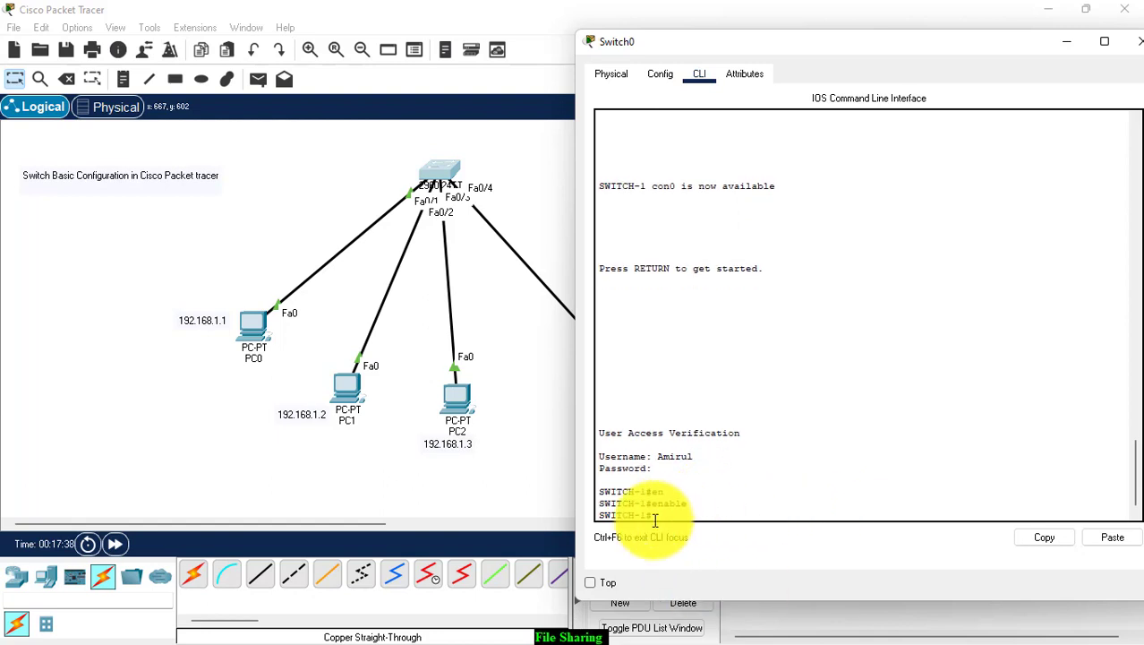
pyautogui.write('conf t')
pyautogui.press('Return')
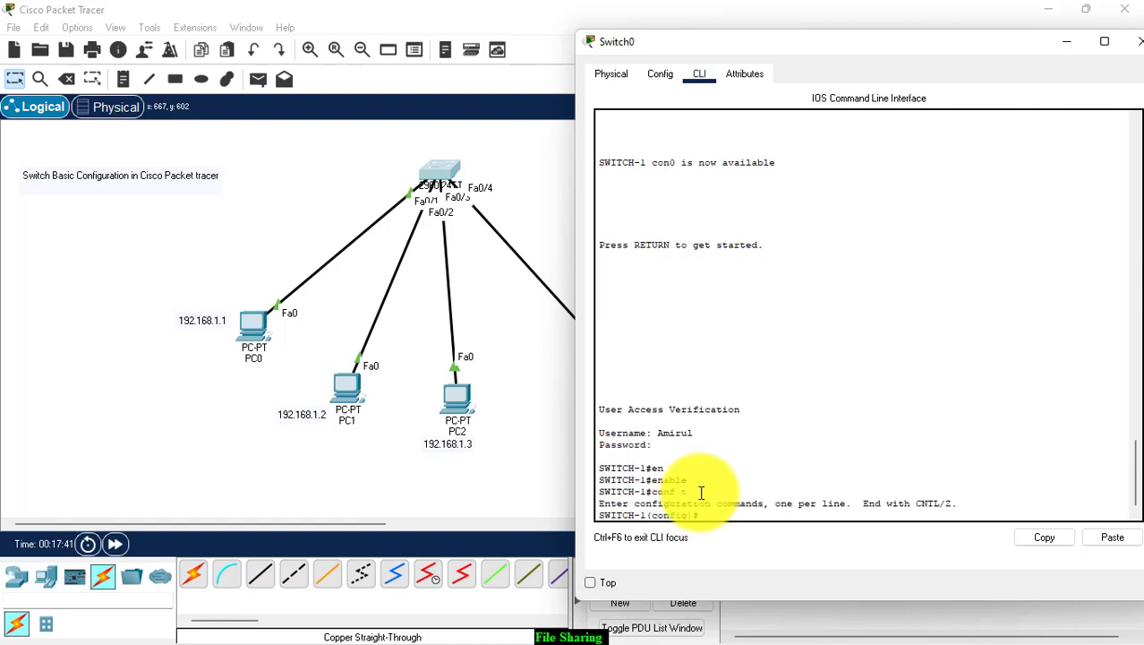
pyautogui.press('Return')
pyautogui.press('Return')
# Set the privileged mode secret password with the enable secret command.
pyautogui.write('en')
pyautogui.press('Return')
pyautogui.write('ena')
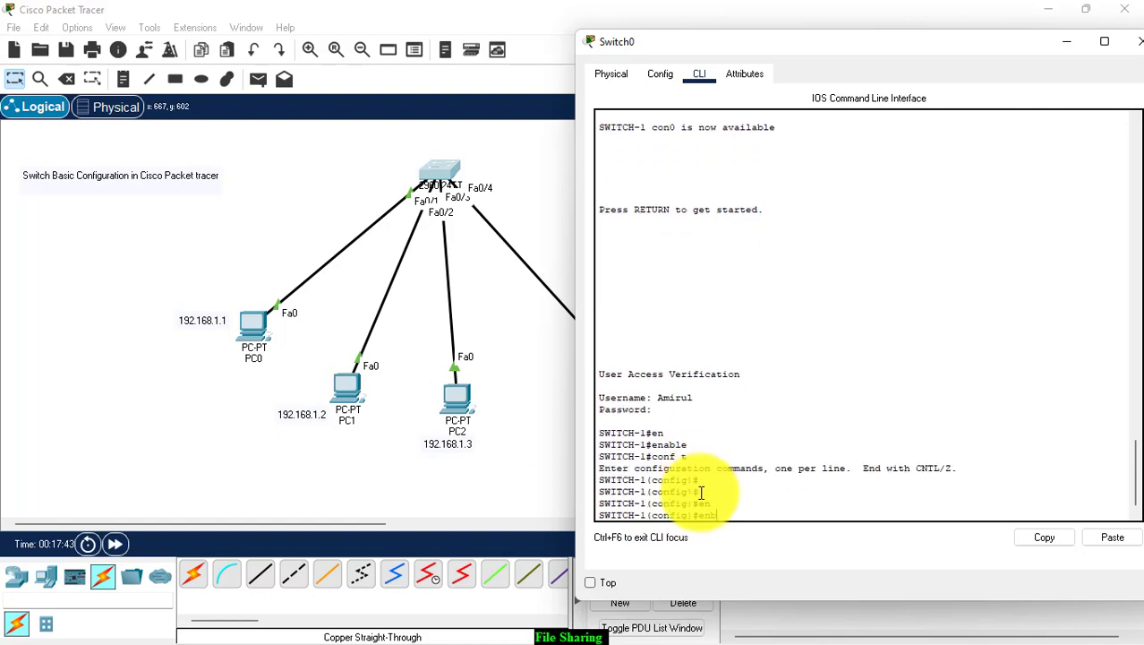
pyautogui.press('Tab')
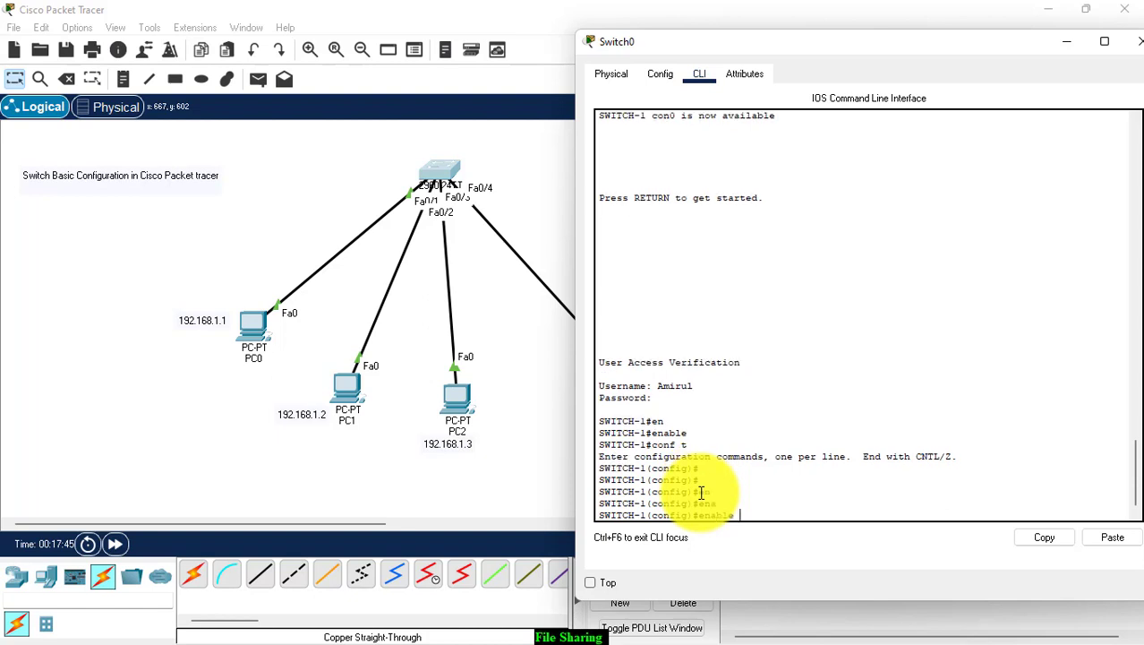
pyautogui.write('sec')
pyautogui.press('Tab')
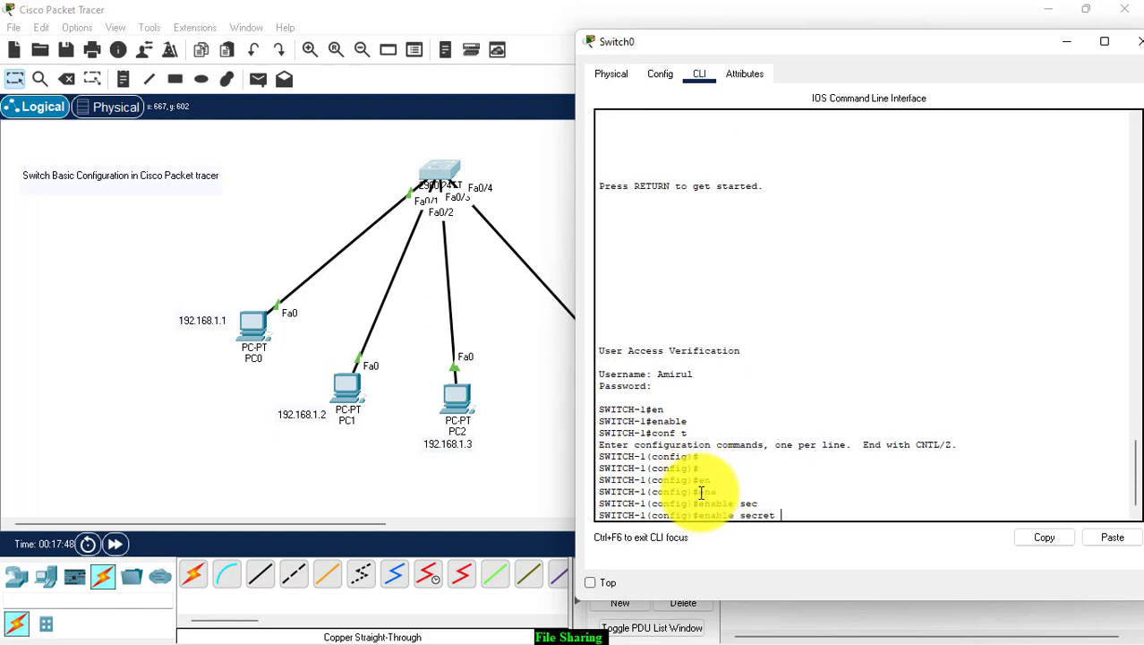
pyautogui.write('amirul')
pyautogui.press('Return')
pyautogui.press('Return')
pyautogui.press('Return')
pyautogui.press('Return')
# Enter line console 0 on the switch and enable local user authentication with login local.
pyautogui.write('line console 0')
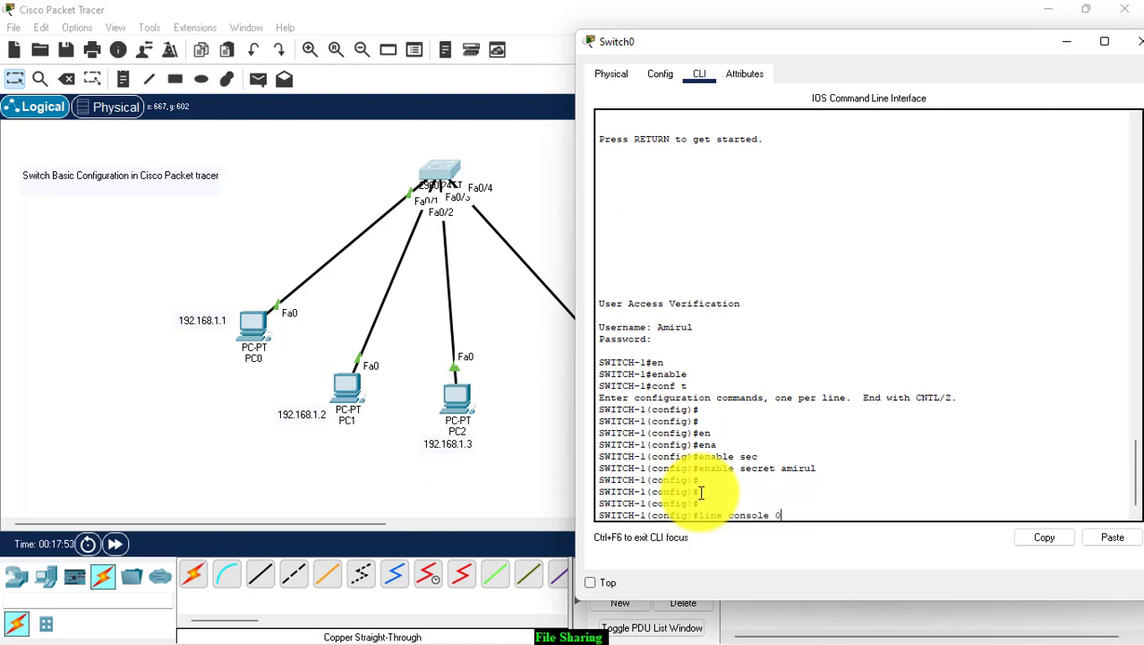
pyautogui.press('Return')
pyautogui.write('login')
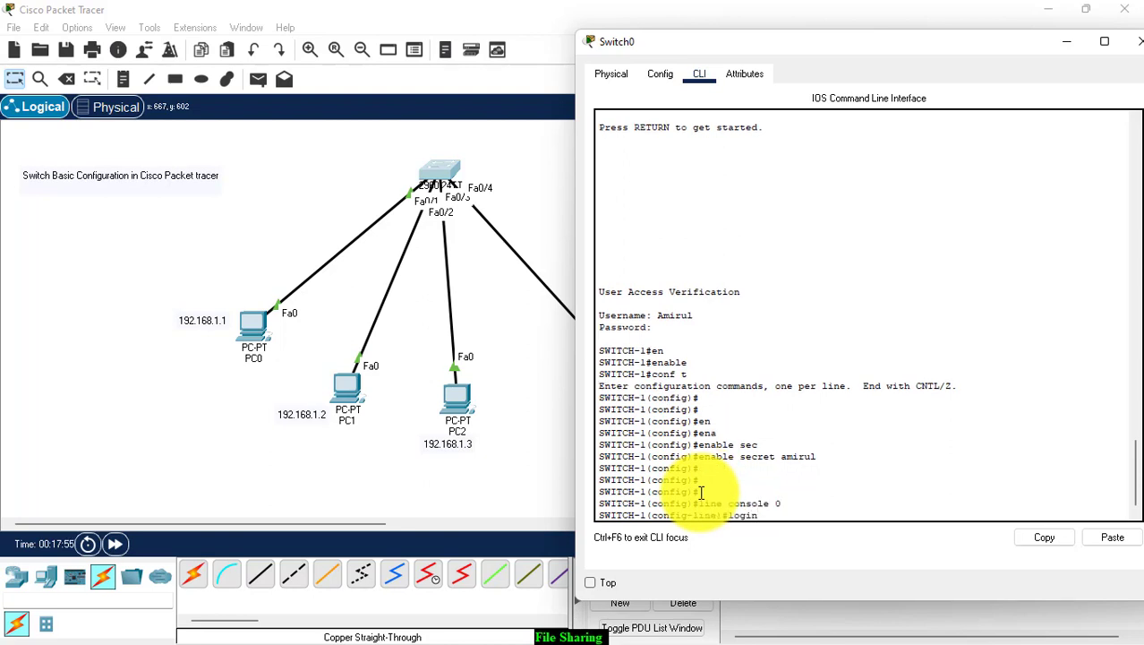
pyautogui.write(' loca')
pyautogui.press('Return')
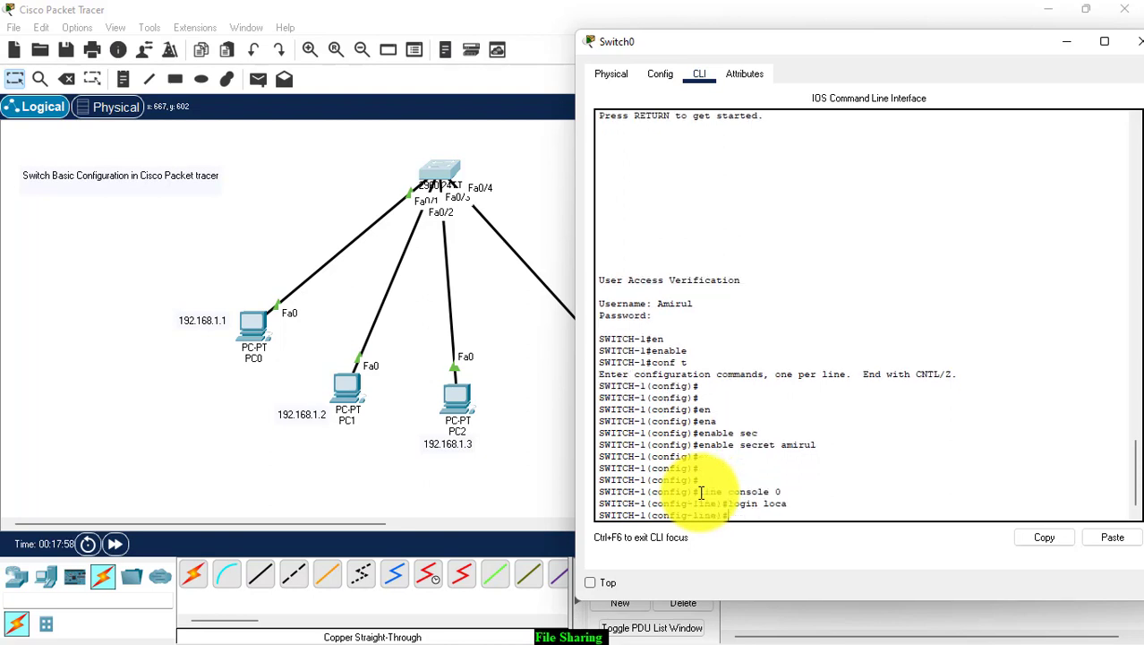
pyautogui.press('Up')
pyautogui.press('Return')
pyautogui.press('Return')
pyautogui.press('Return')
pyautogui.press('Return')
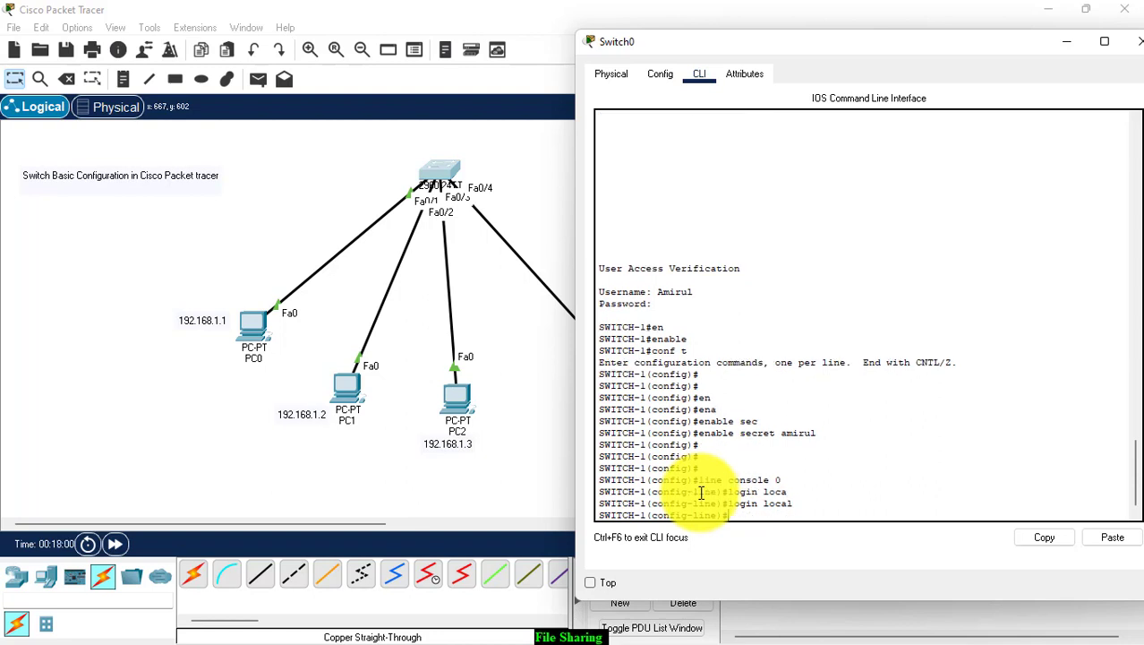
pyautogui.write('en')
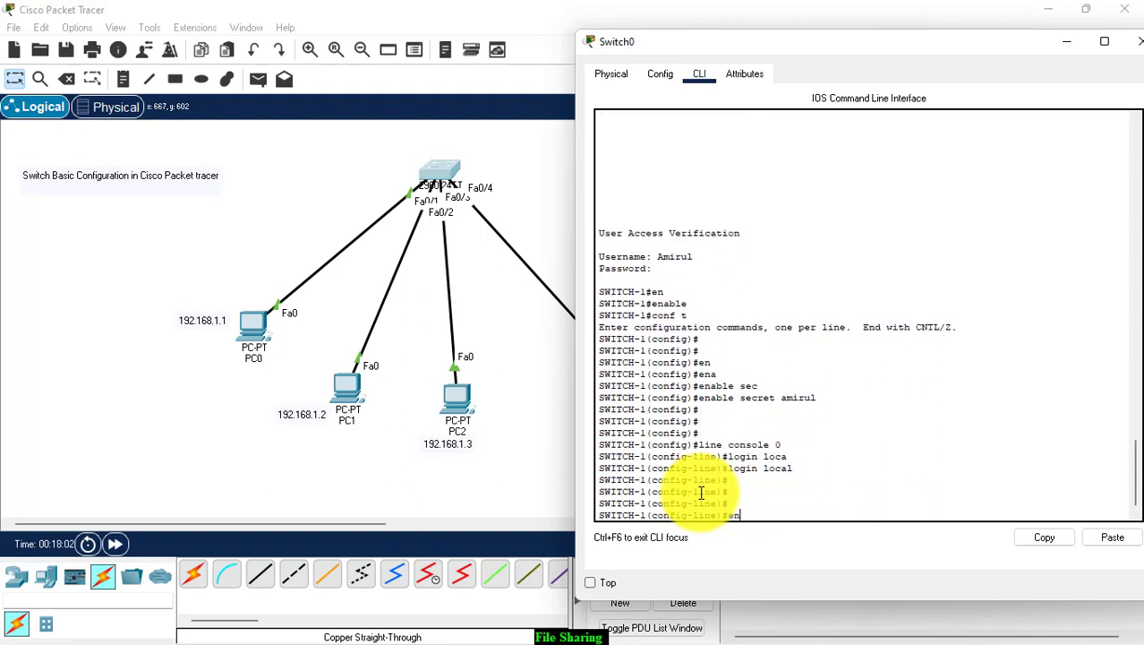
pyautogui.press('Tab')
pyautogui.write('ab')
pyautogui.press('Tab')
pyautogui.write('l')
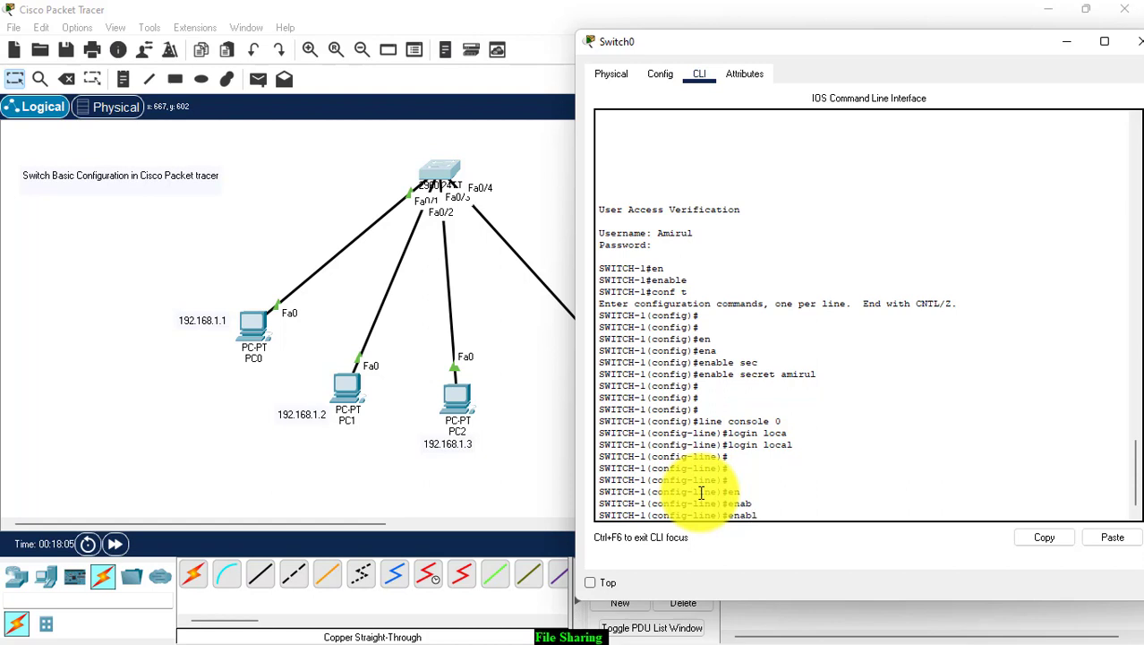
pyautogui.write('e')
pyautogui.press('Tab')
pyautogui.write('se')
pyautogui.press('Tab')
pyautogui.write('c')
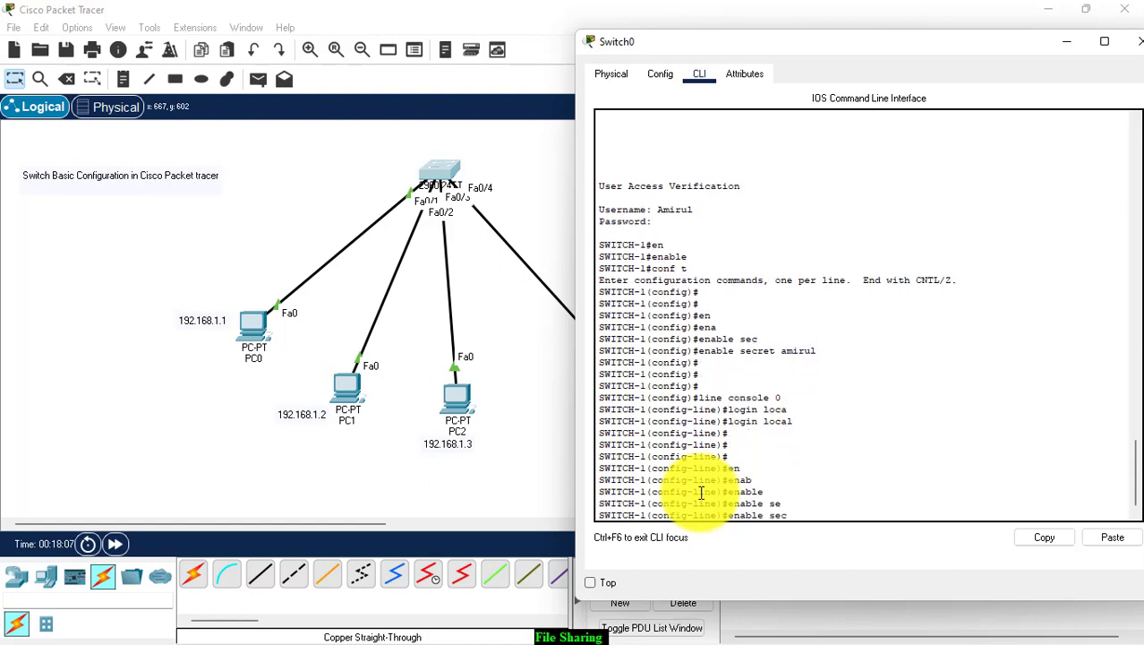
pyautogui.press('Tab')
pyautogui.press('BackSpace')
pyautogui.press('BackSpace')
pyautogui.press('BackSpace')
pyautogui.press('BackSpace')
pyautogui.press('BackSpace')
pyautogui.press('BackSpace')
pyautogui.press('BackSpace')
pyautogui.press('BackSpace')
pyautogui.press('BackSpace')
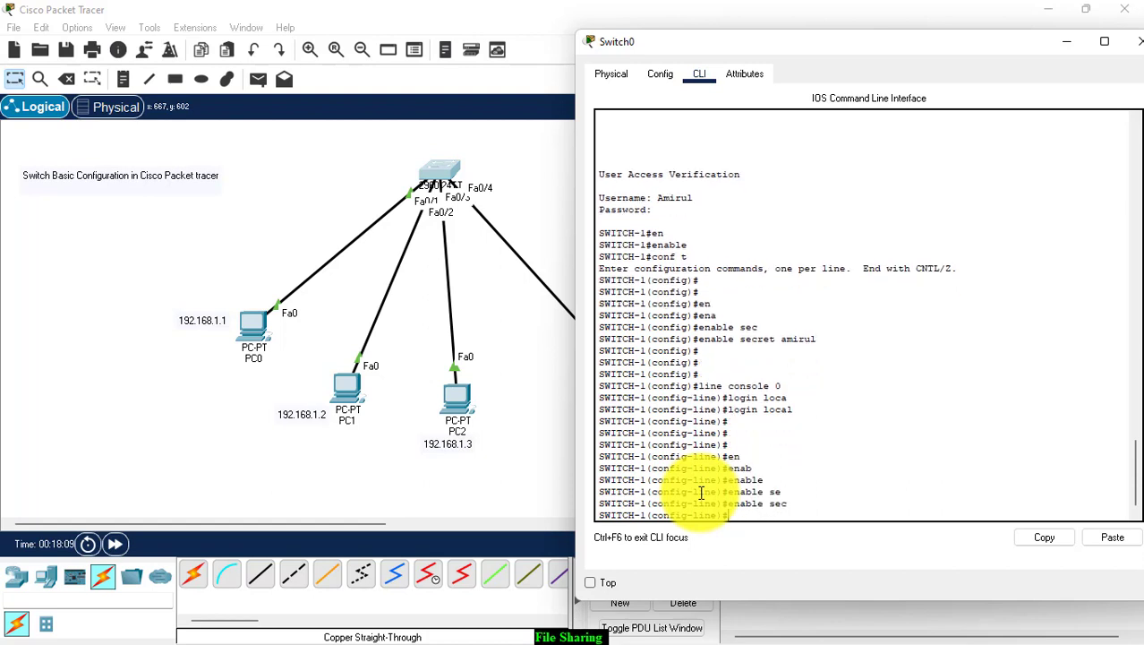
# Exit line, global configuration and privileged modes, and restart the console session to reach the login prompt.
pyautogui.write('exit')
pyautogui.press('Return')
pyautogui.press('Return')
pyautogui.write('exit')
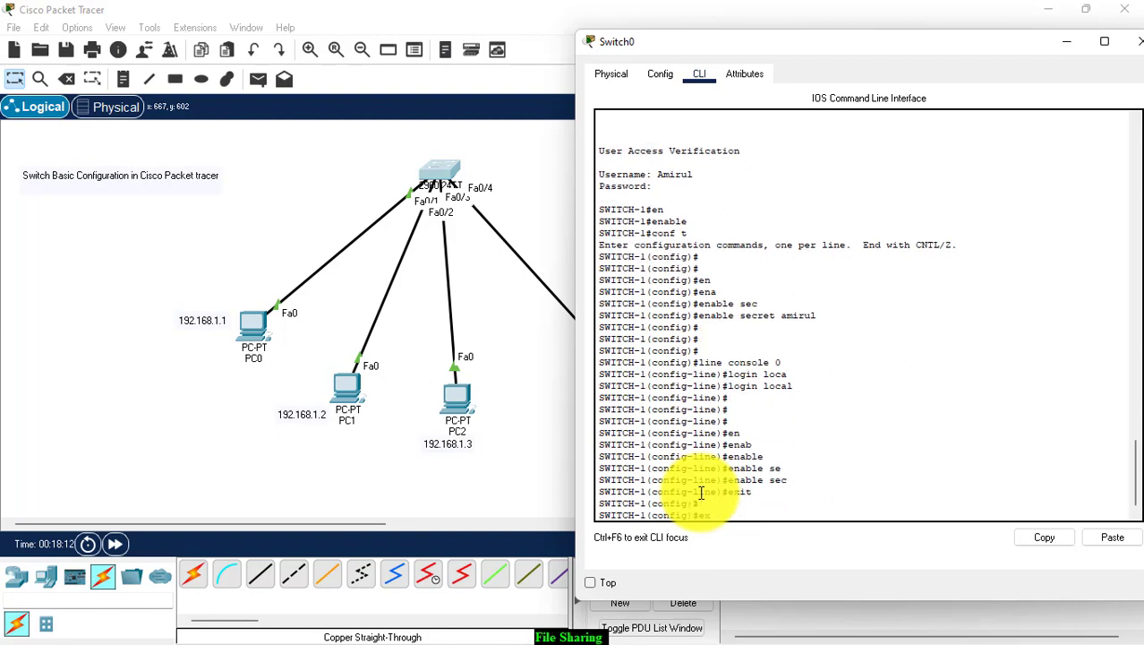
pyautogui.press('Return')
pyautogui.write('exit')
pyautogui.press('Return')
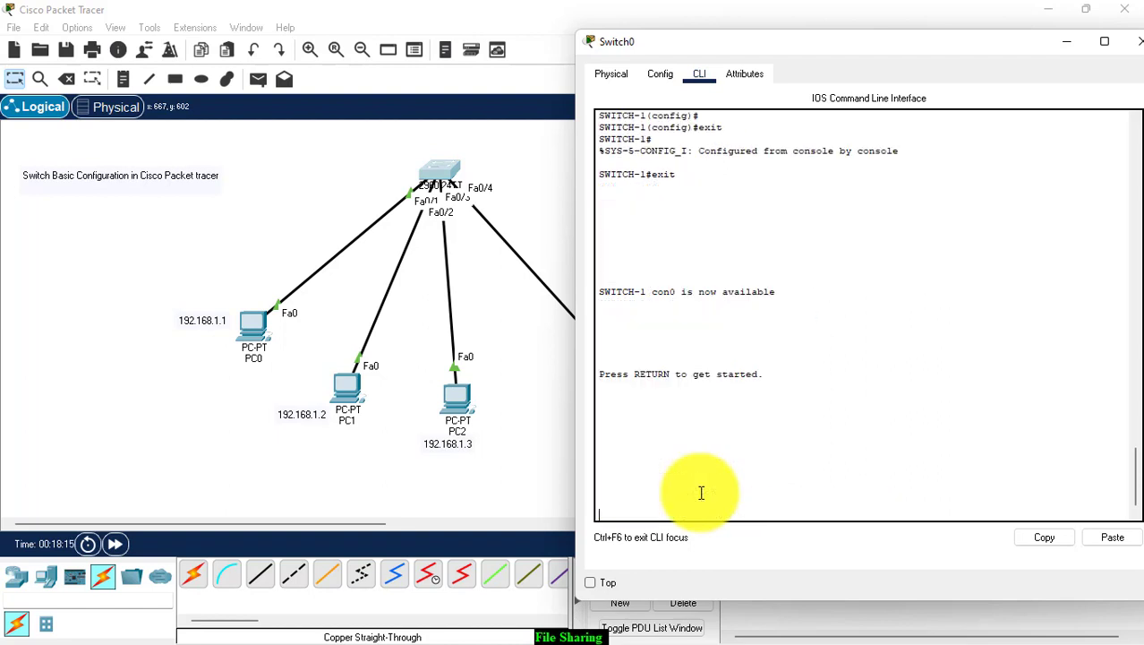
pyautogui.press('Return')
pyautogui.press('Return')
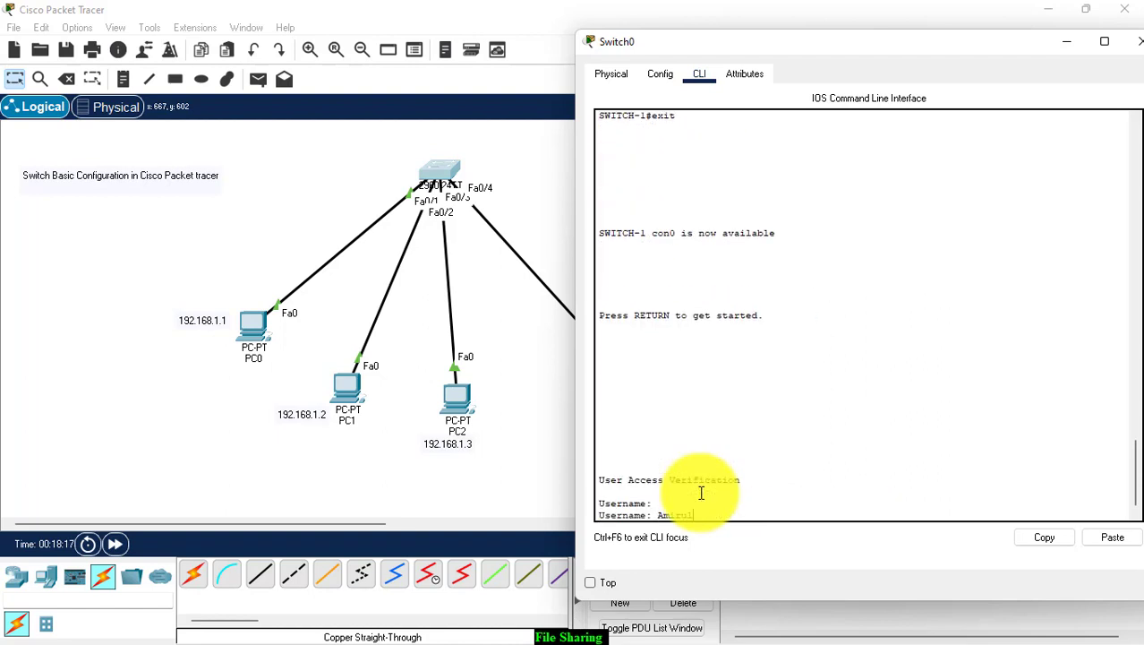
# Log in to the switch with the local username and its password, and enter global configuration mode with en and conf t.
pyautogui.write('Amirul')
pyautogui.press('Return')
pyautogui.press('Return')
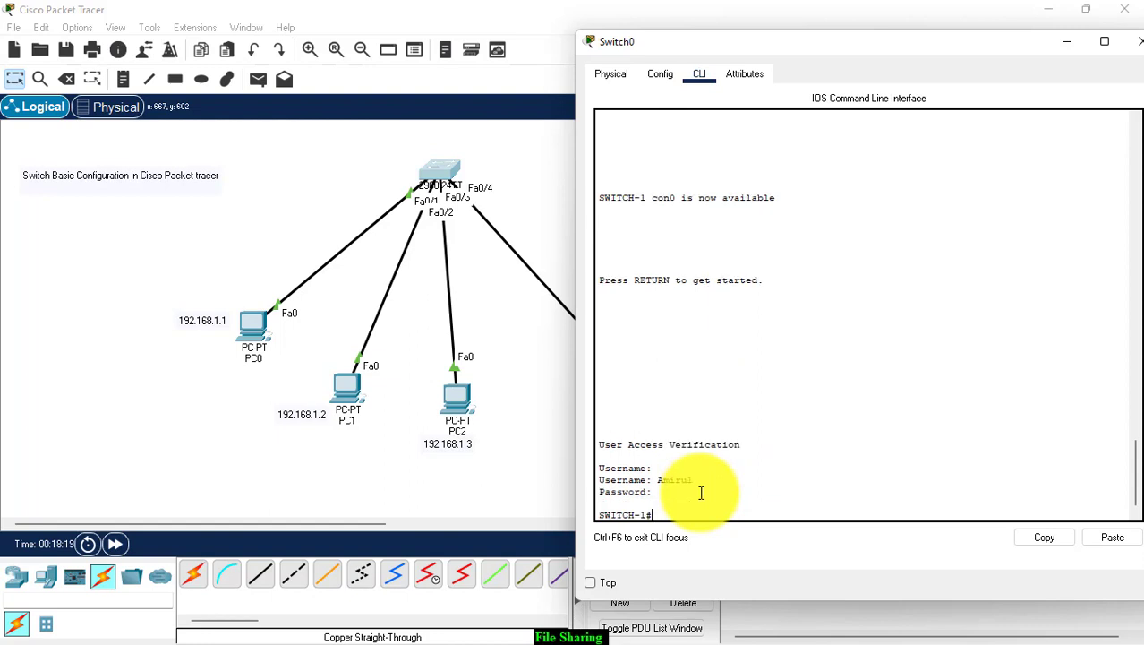
pyautogui.write('en')
pyautogui.press('Return')
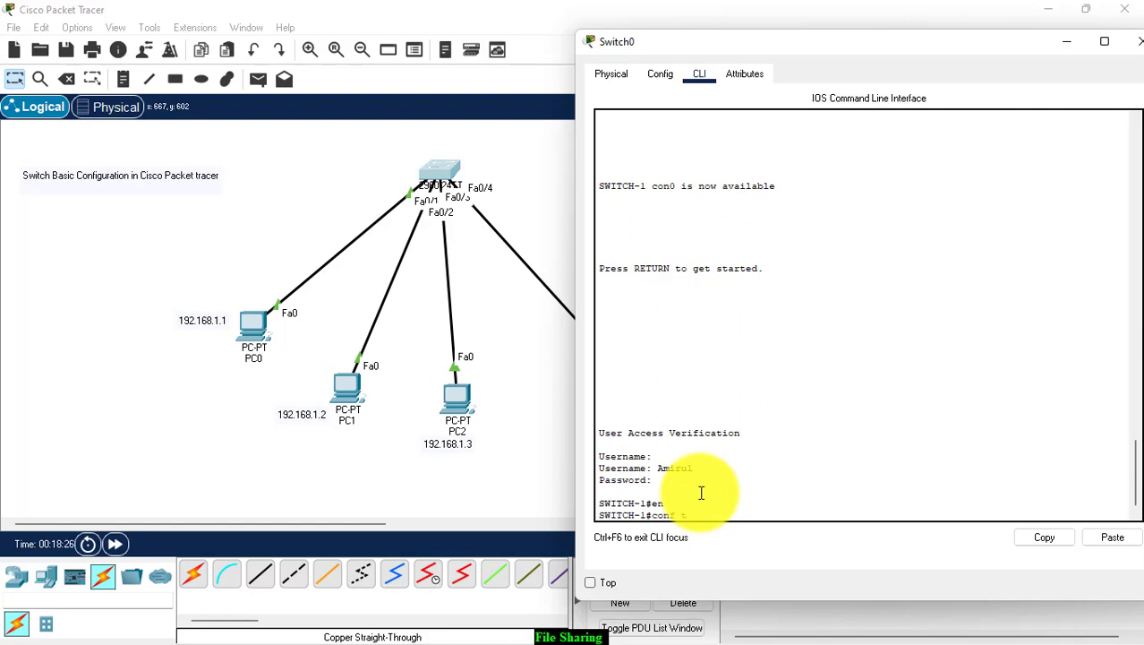
pyautogui.press('Return')
# Set the privileged mode password with the enable password command.
pyautogui.write('en')
pyautogui.press('Tab')
pyautogui.write('a')
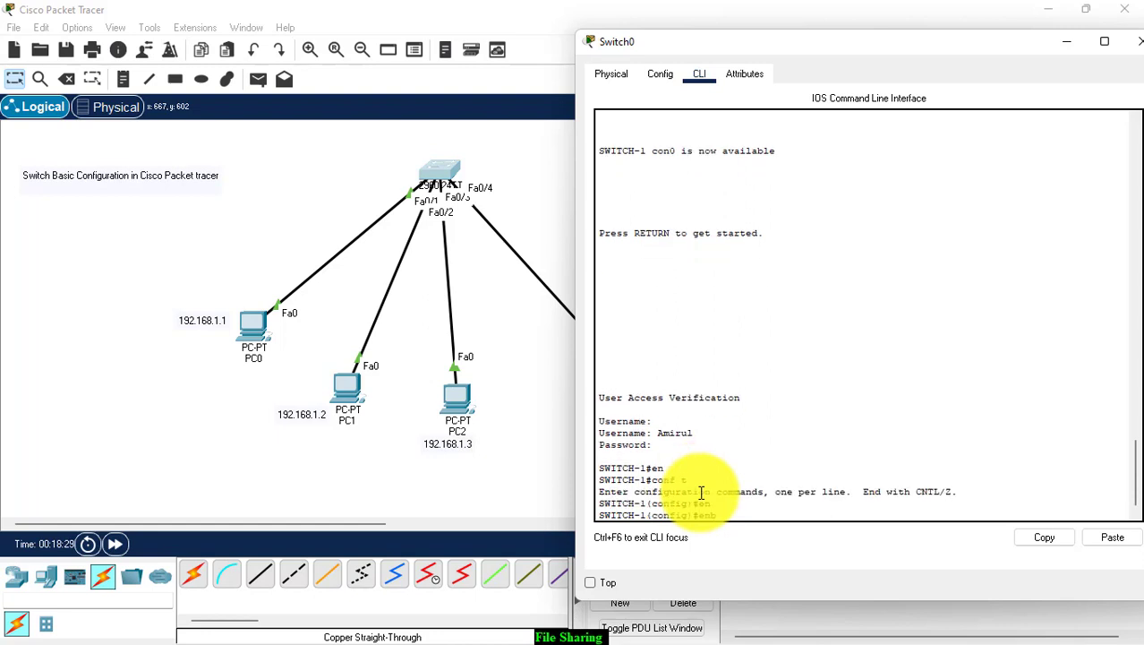
pyautogui.press('Tab')
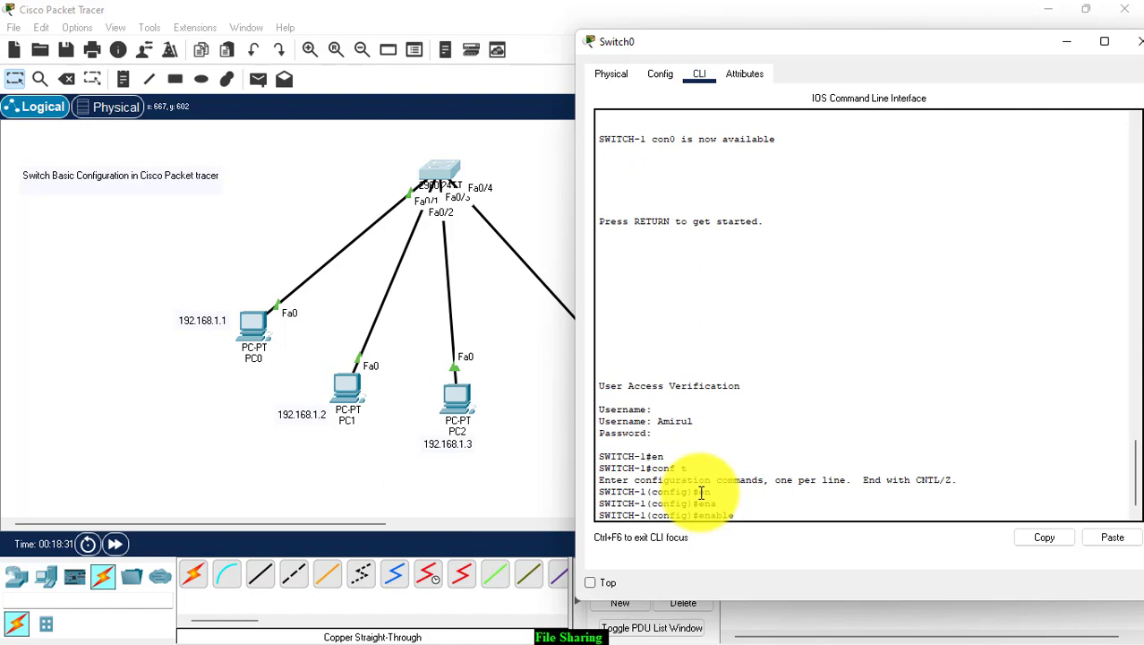
pyautogui.write('sec')
pyautogui.press('Tab')
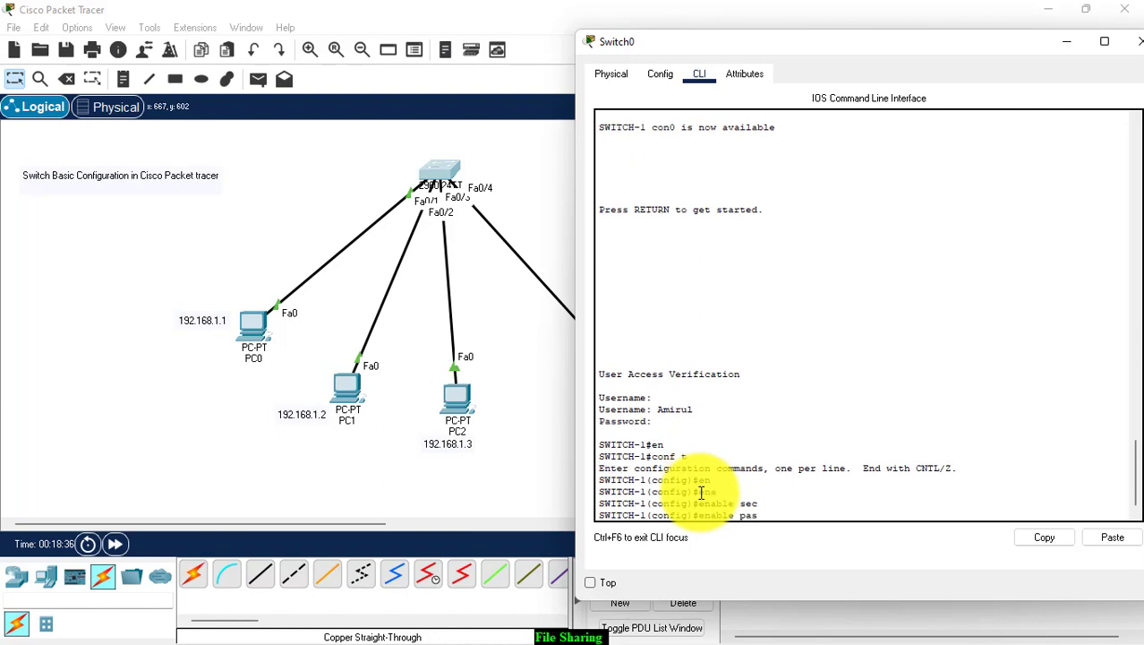
pyautogui.press('Tab')
pyautogui.write('amir')
pyautogui.press('Return')
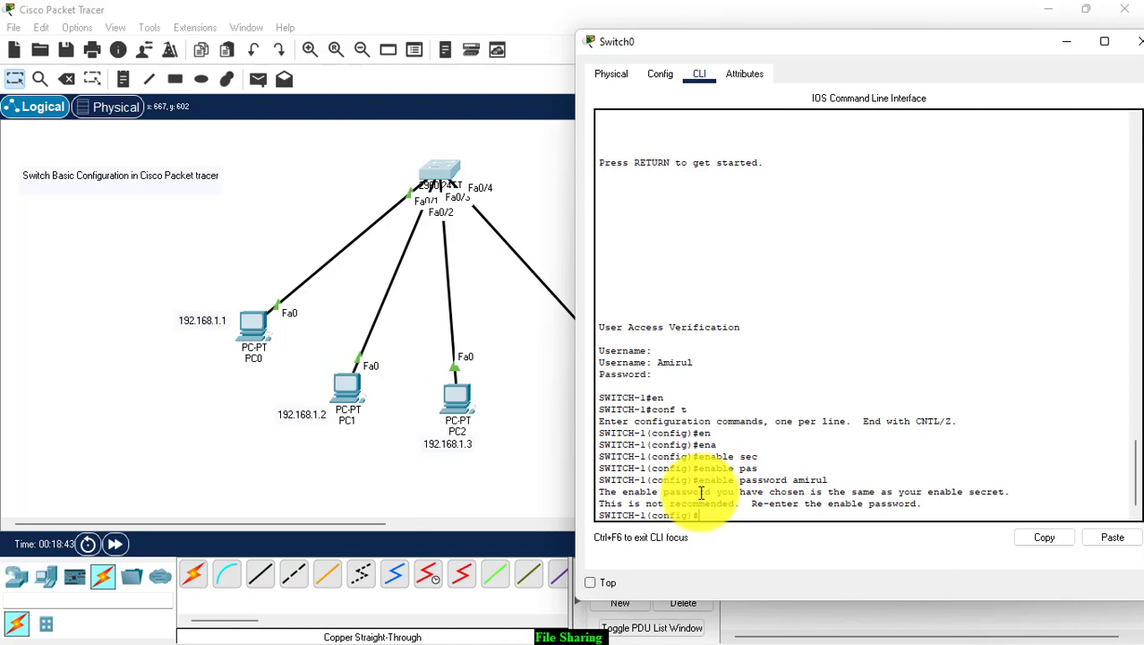
pyautogui.press('Return')
pyautogui.press('Return')
pyautogui.press('Return')
# Exit global configuration and privileged modes and restart the console session to the username prompt.
pyautogui.write('ex')
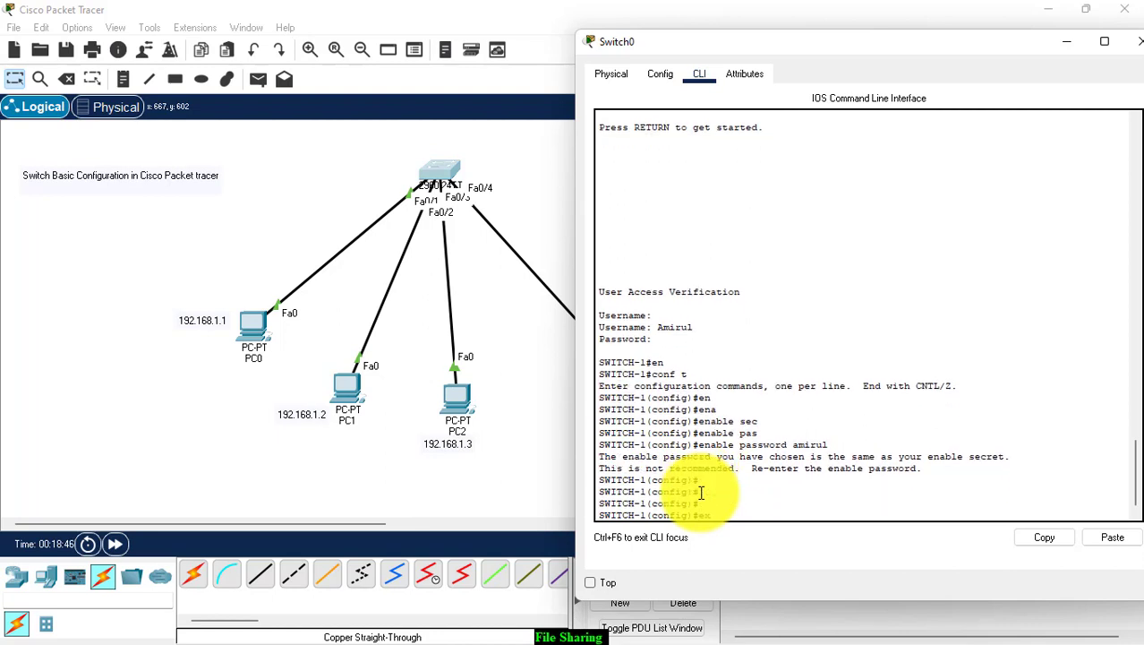
pyautogui.write('it')
pyautogui.press('Return')
pyautogui.press('Return')
pyautogui.write('exit')
pyautogui.press('Return')
pyautogui.press('Return')
pyautogui.press('Return')
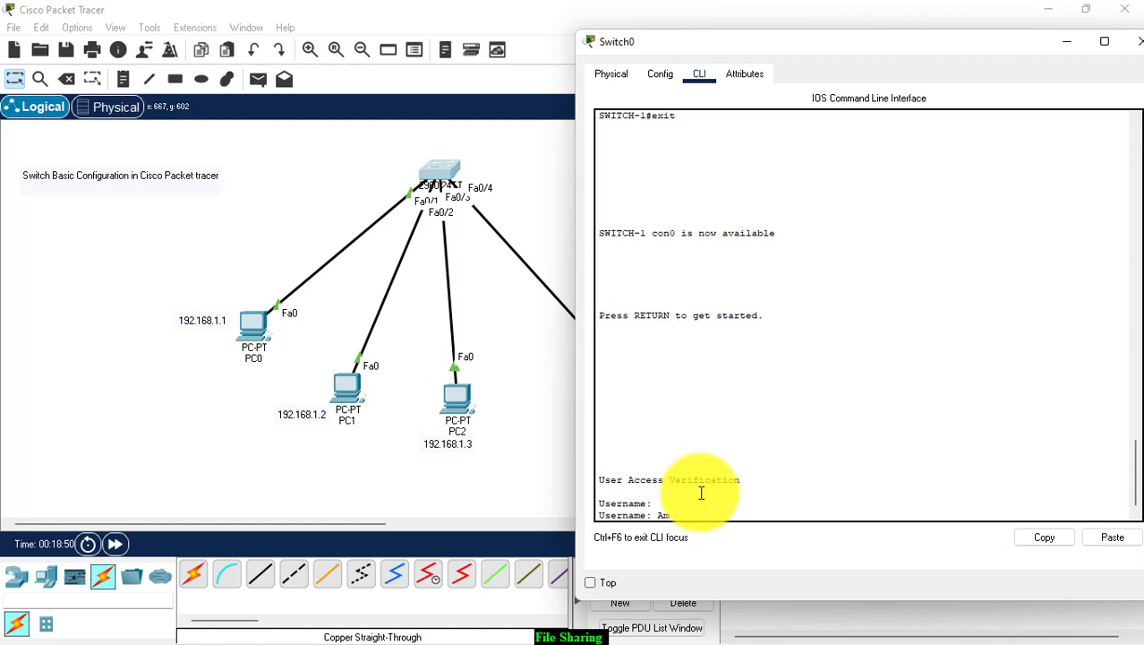
# Log in to the switch console with the local username and its password.
pyautogui.write('Amirul')
pyautogui.press('Return')
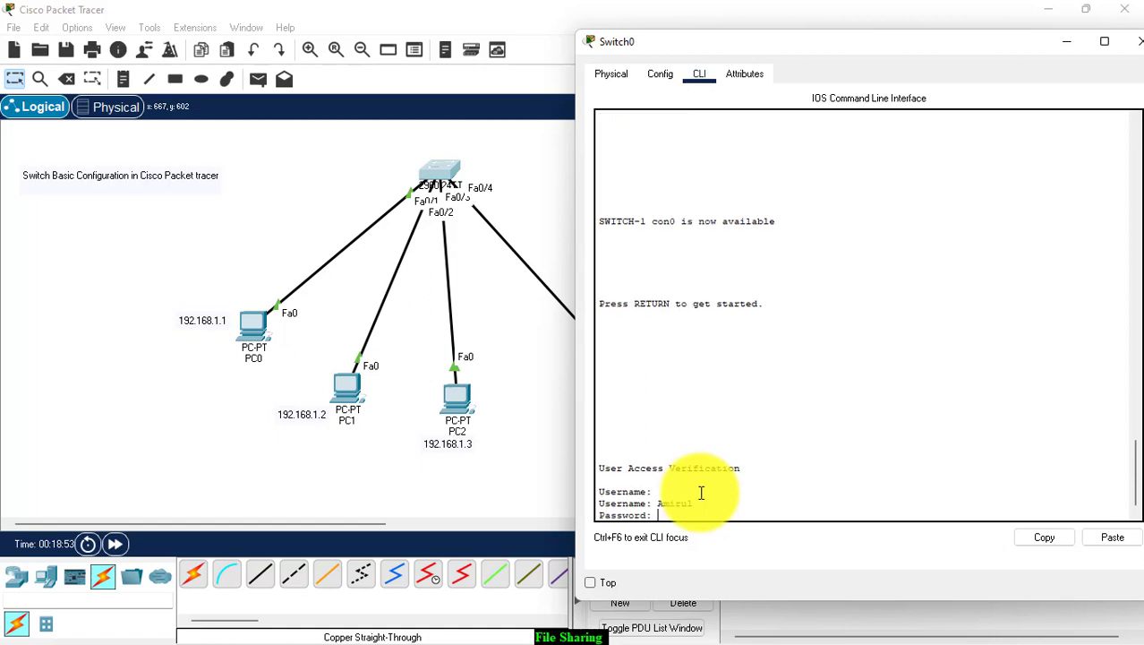
pyautogui.press('Return')
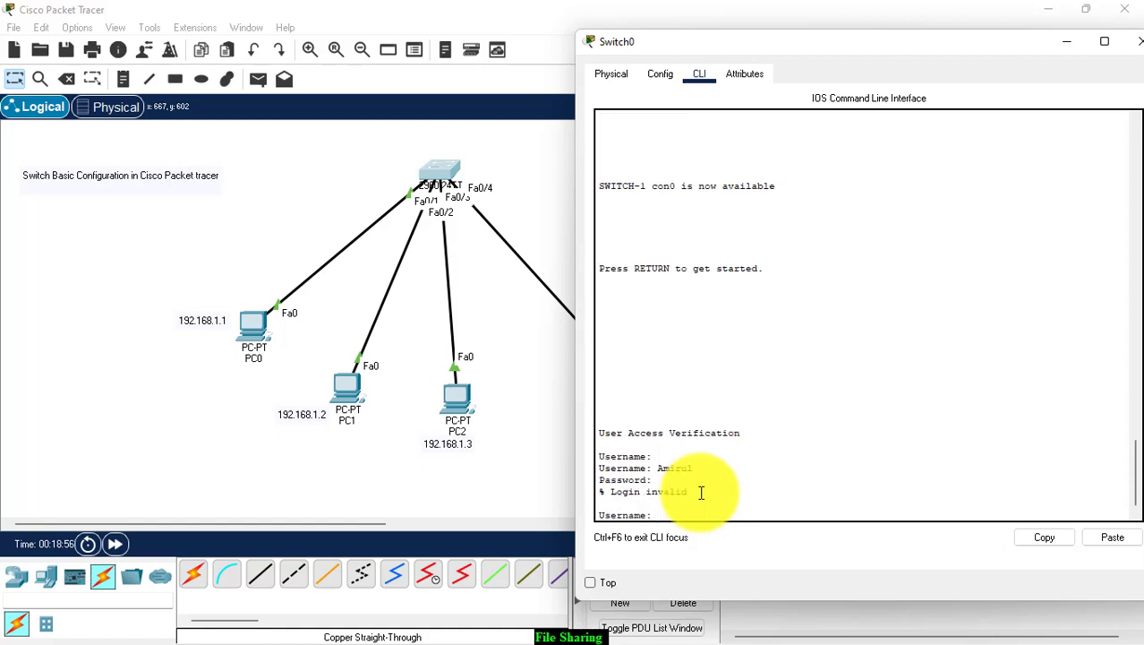
pyautogui.press('Return')
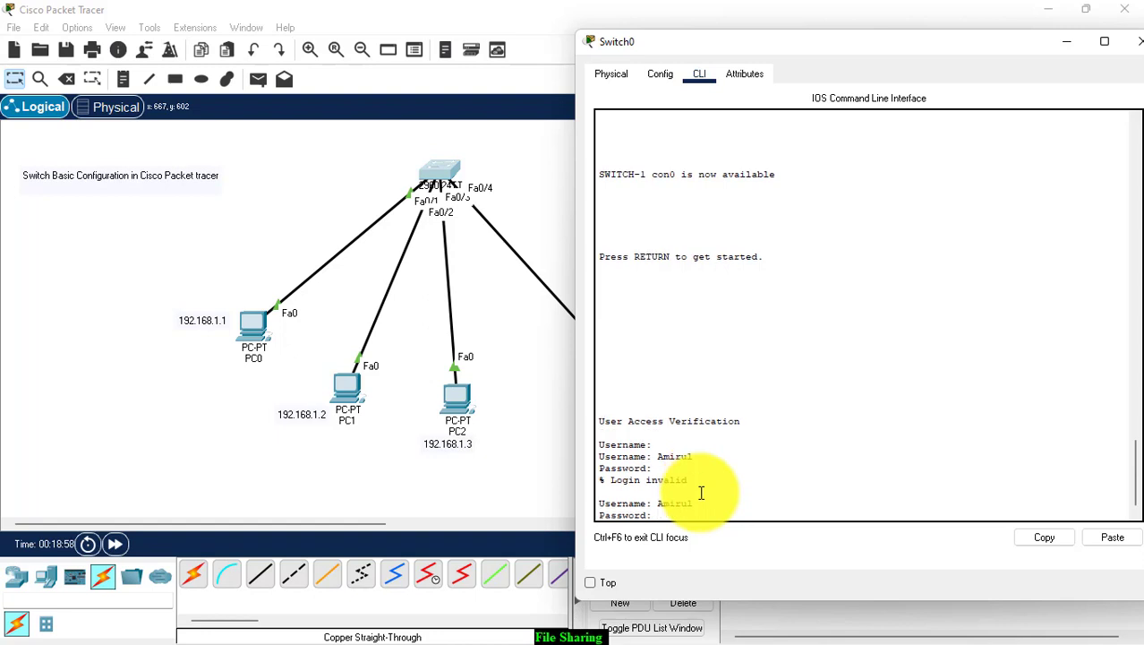
pyautogui.press('Return')
# Run en on the switch and close the Switch0 window.
pyautogui.write('en')
pyautogui.press('Return')
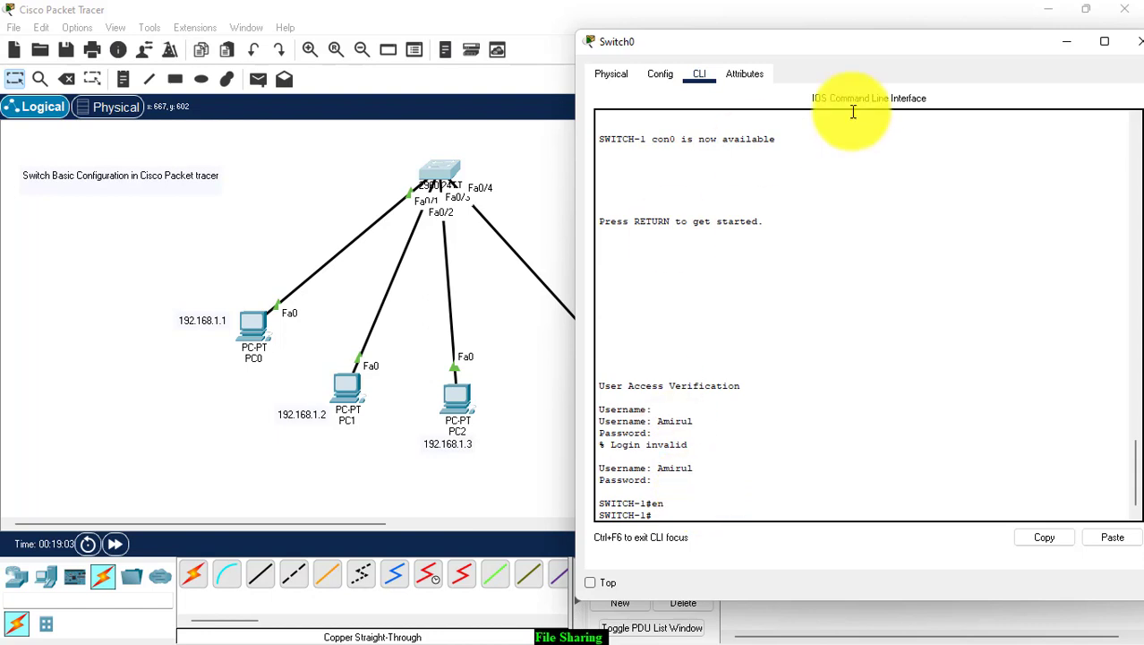
pyautogui.moveTo(992, 34); pyautogui.dragTo(824, 40)
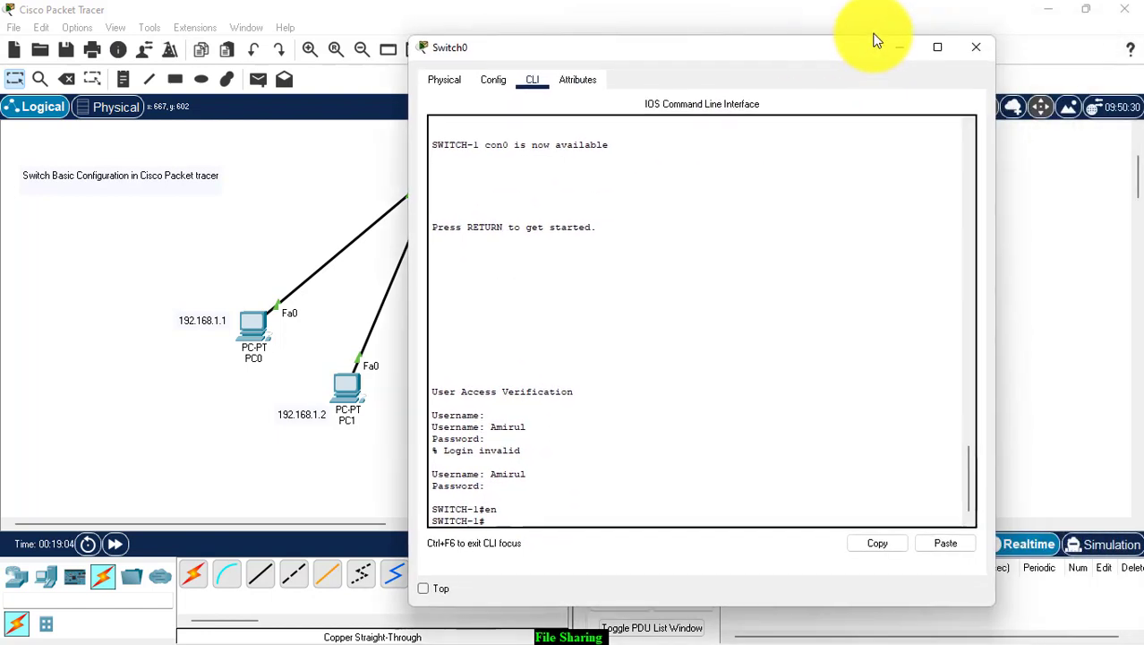
pyautogui.click(974, 54)
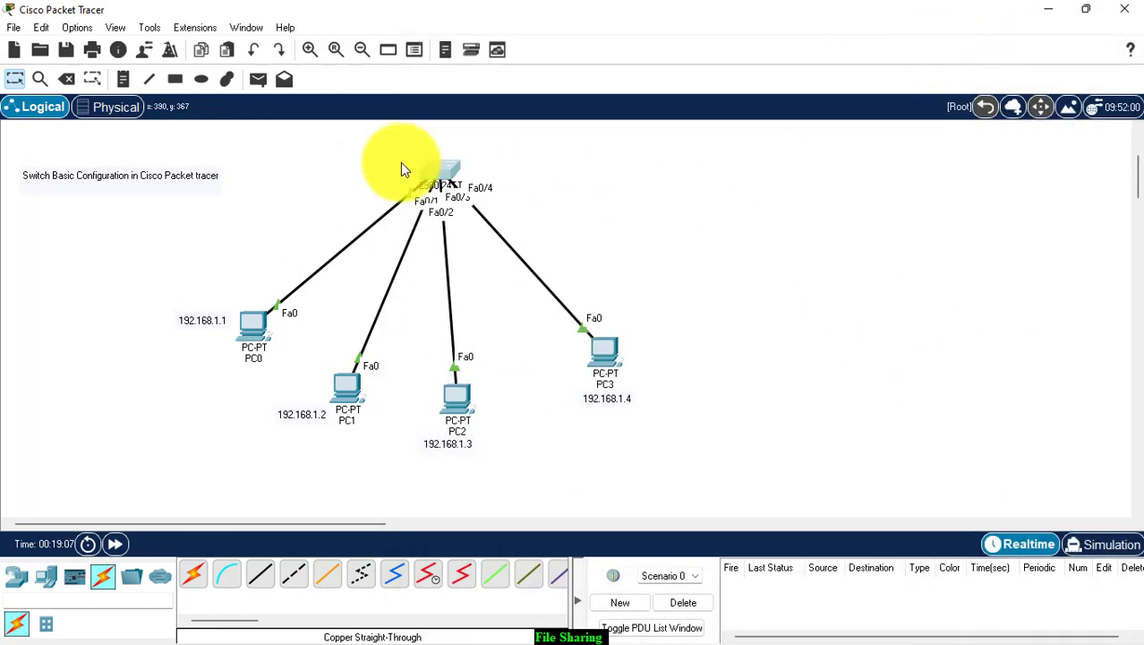
# Ping 192.168.1.3 from PC0's Command Prompt and close the PC0 window.
pyautogui.click(256, 320)
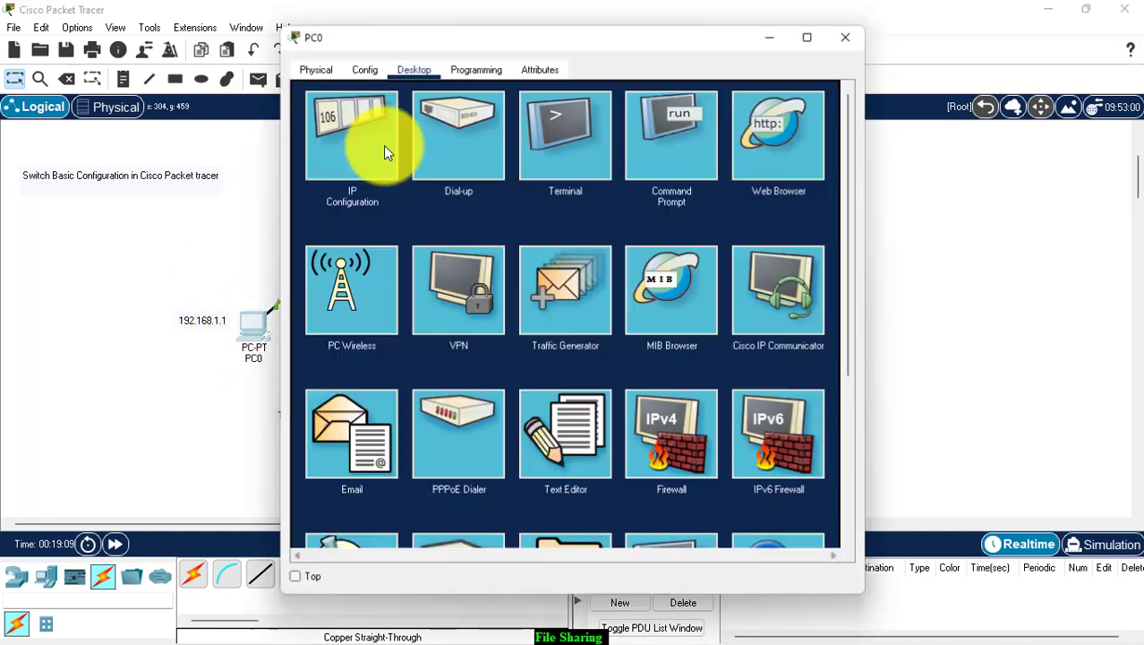
pyautogui.moveTo(494, 41); pyautogui.dragTo(812, 33)
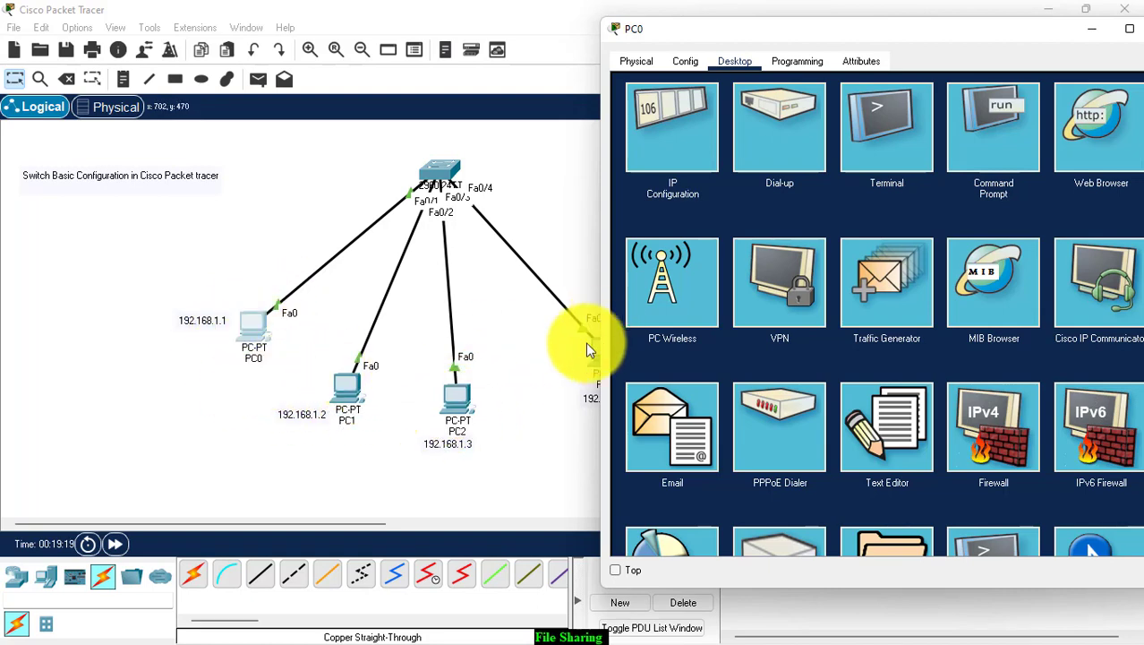
pyautogui.moveTo(790, 29); pyautogui.dragTo(881, 19)
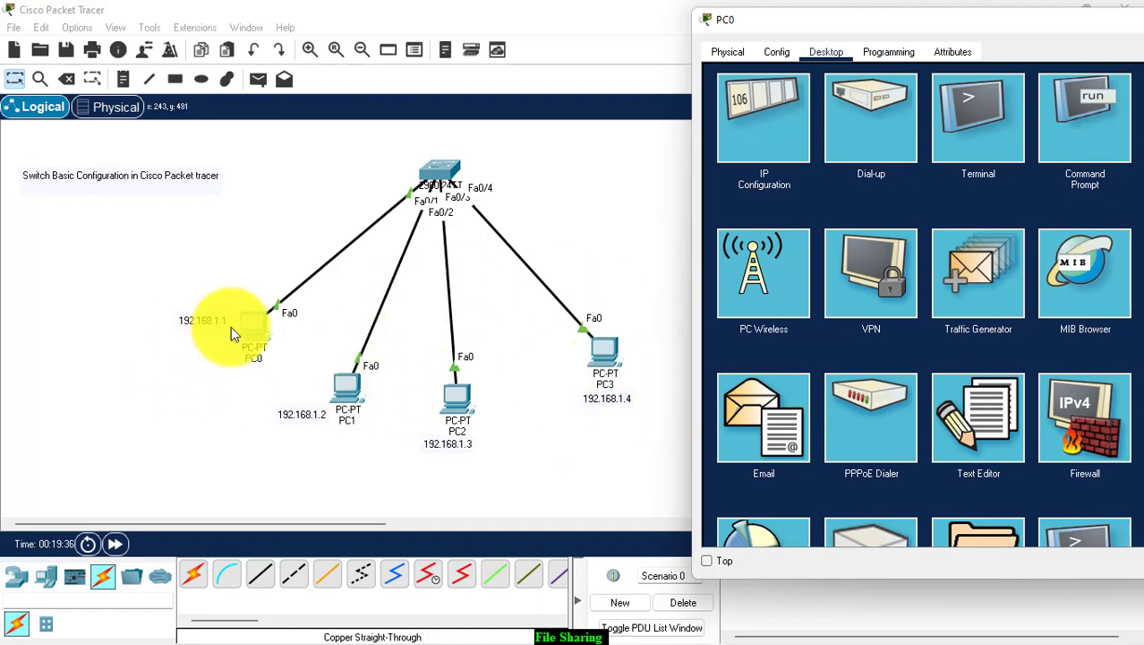
pyautogui.click(1092, 121)
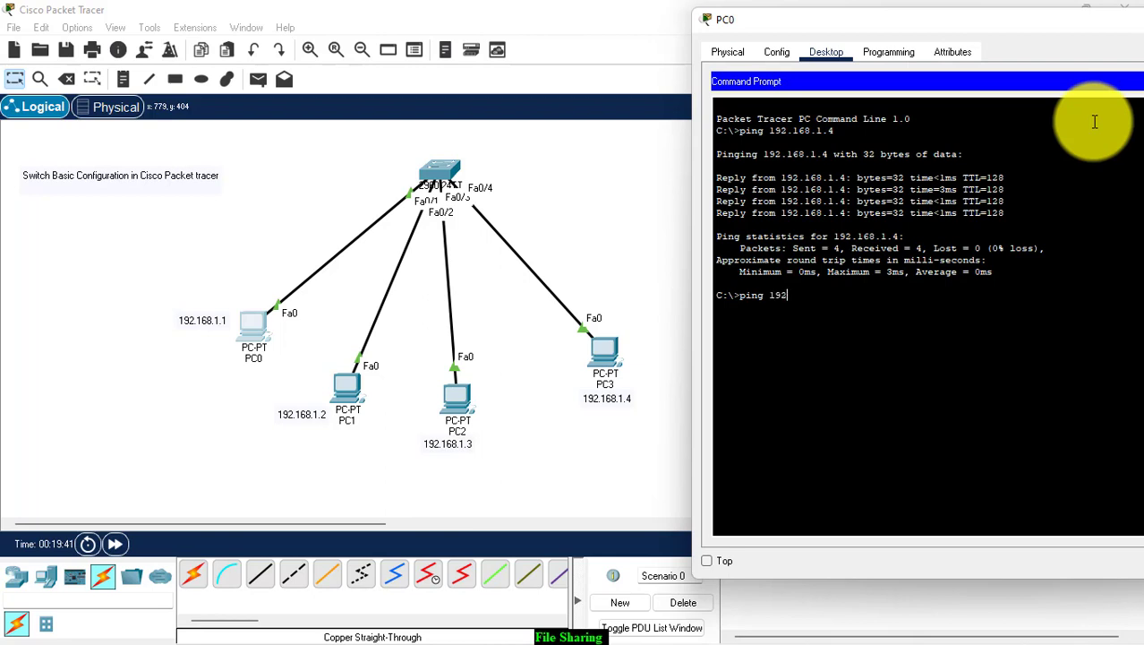
pyautogui.write('ping 192.168.1.3')
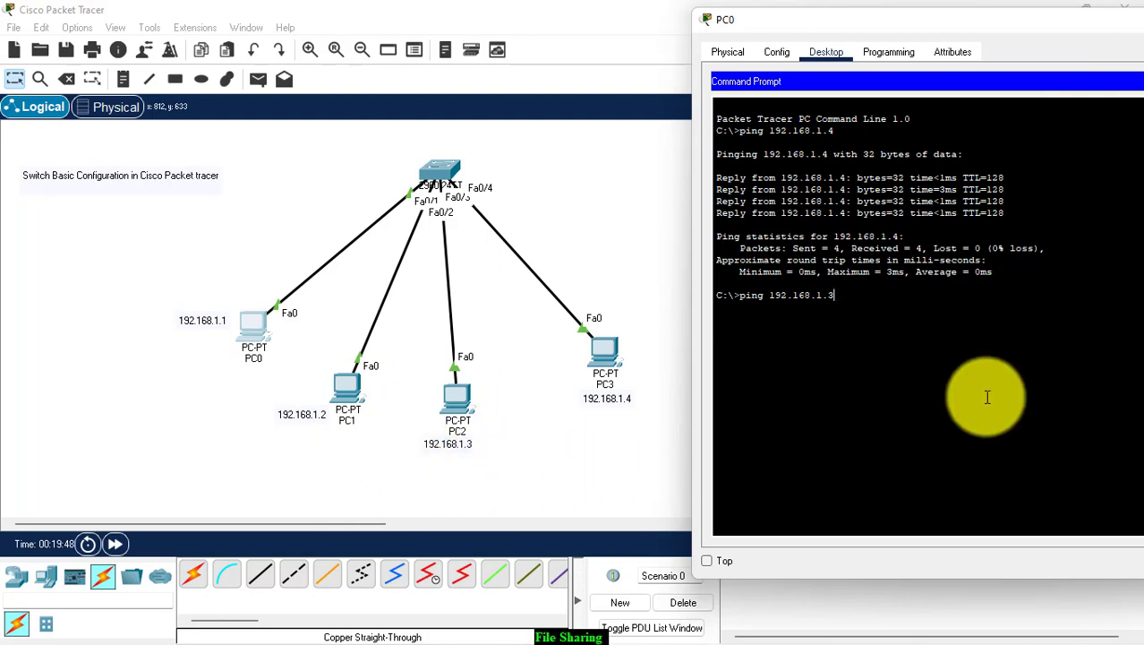
pyautogui.press('Return')
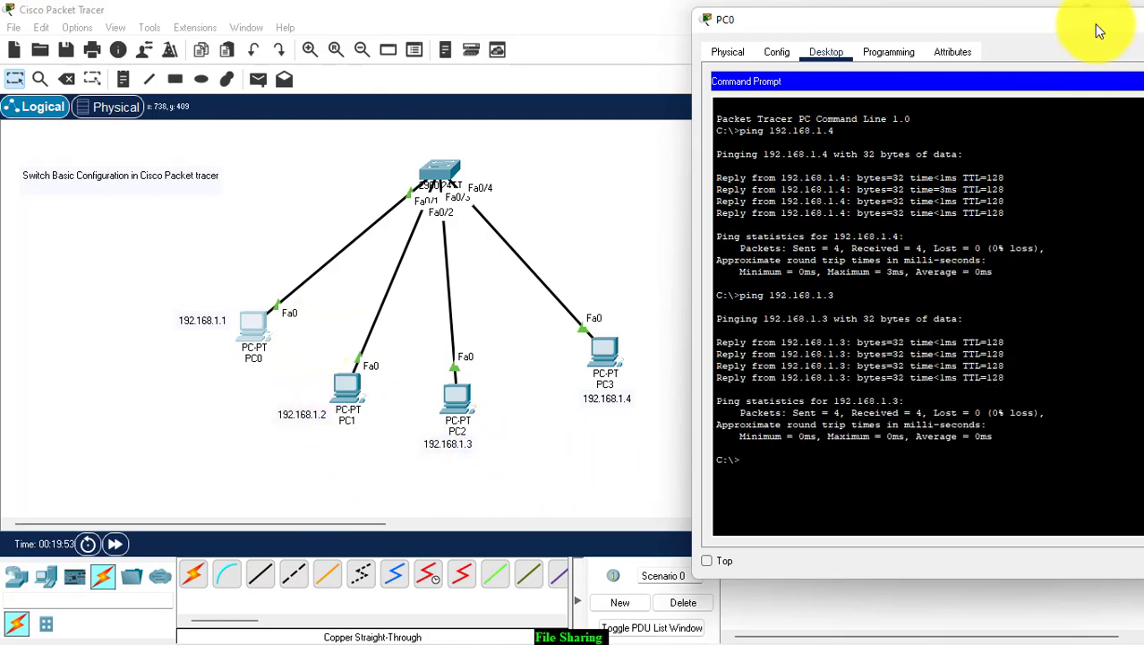
pyautogui.moveTo(1101, 22); pyautogui.dragTo(839, 33)
pyautogui.click(998, 31)
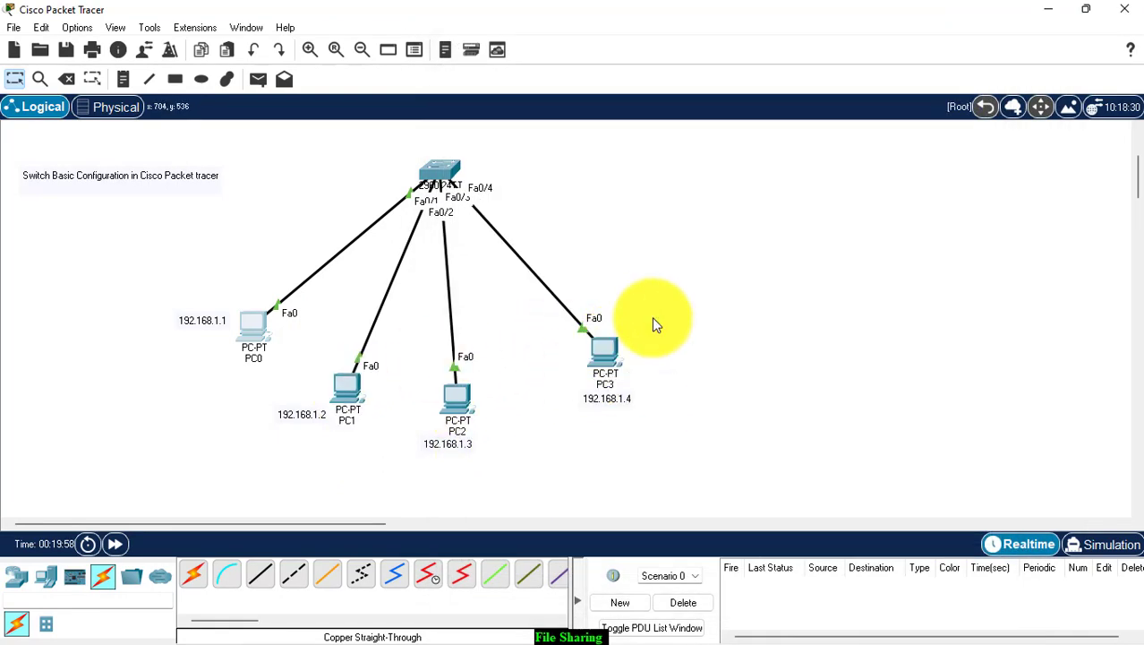
# Ping 192.168.1.4 from PC1's Command Prompt and close the PC1 window.
pyautogui.click(352, 392)
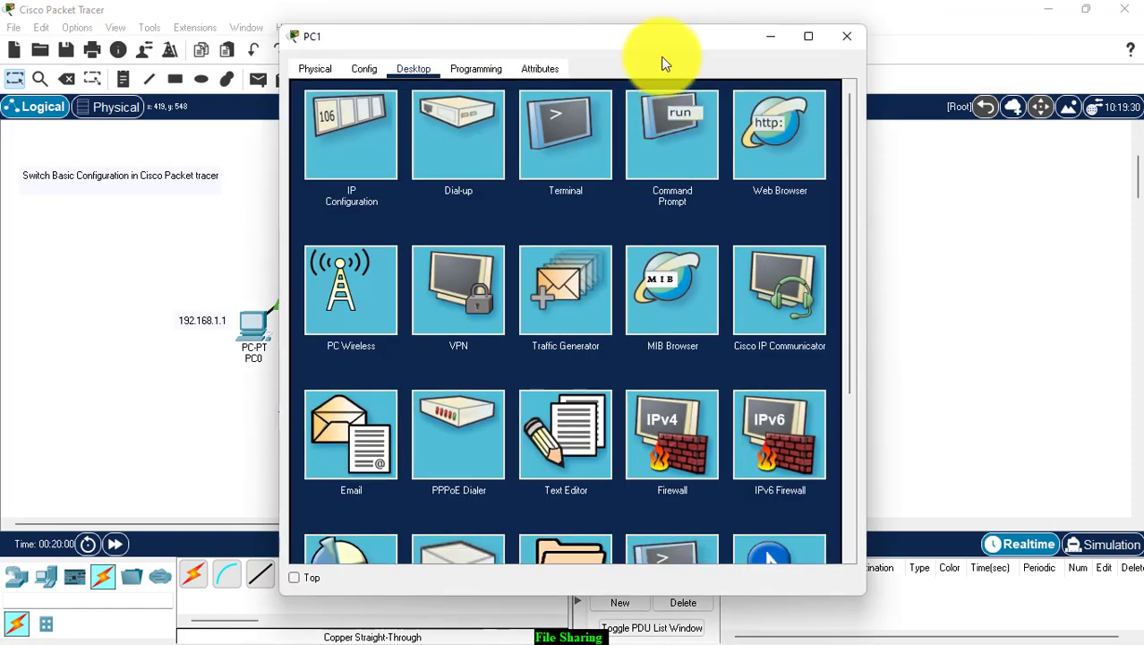
pyautogui.moveTo(662, 64); pyautogui.dragTo(1033, 74)
pyautogui.click(1043, 148)
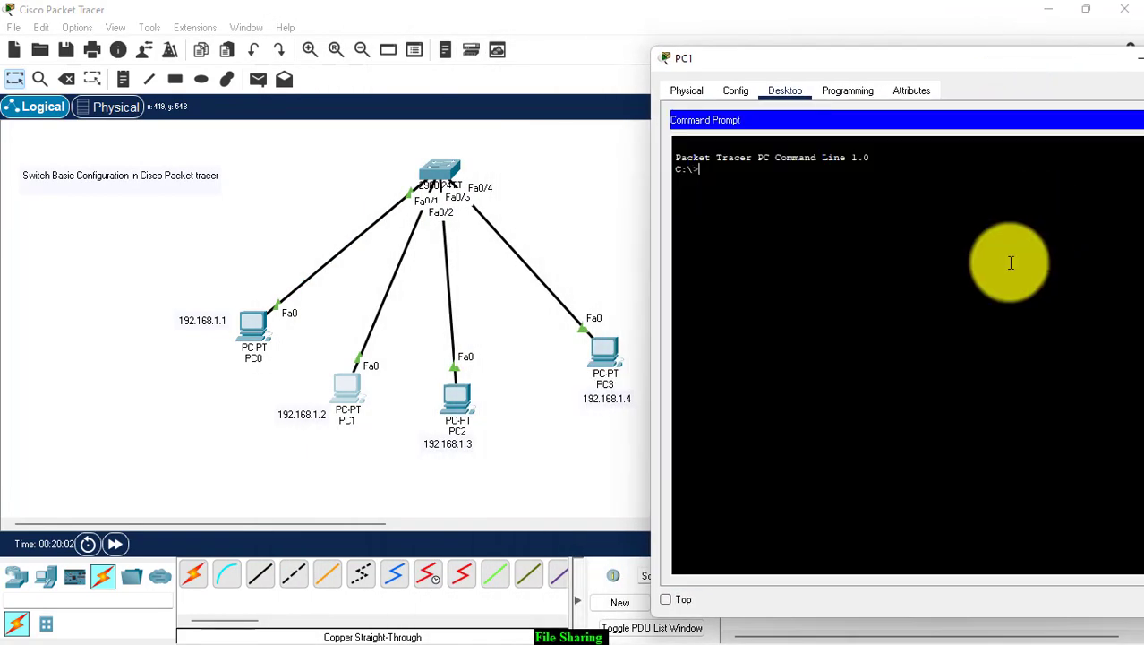
pyautogui.write('ping ')
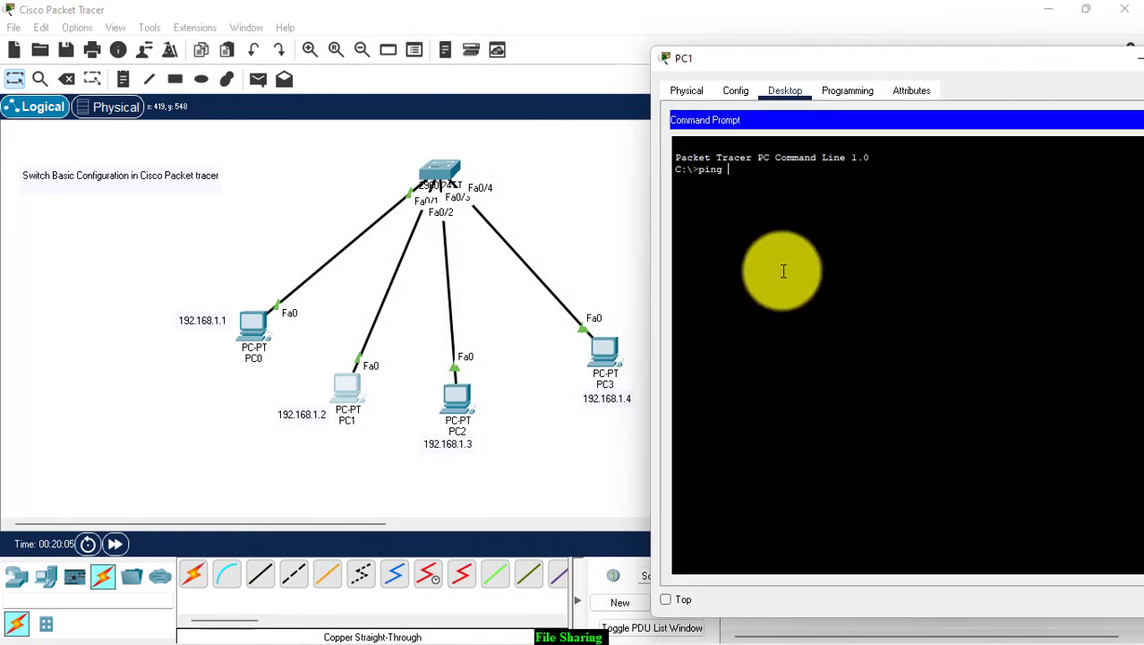
pyautogui.write('192.168.1')
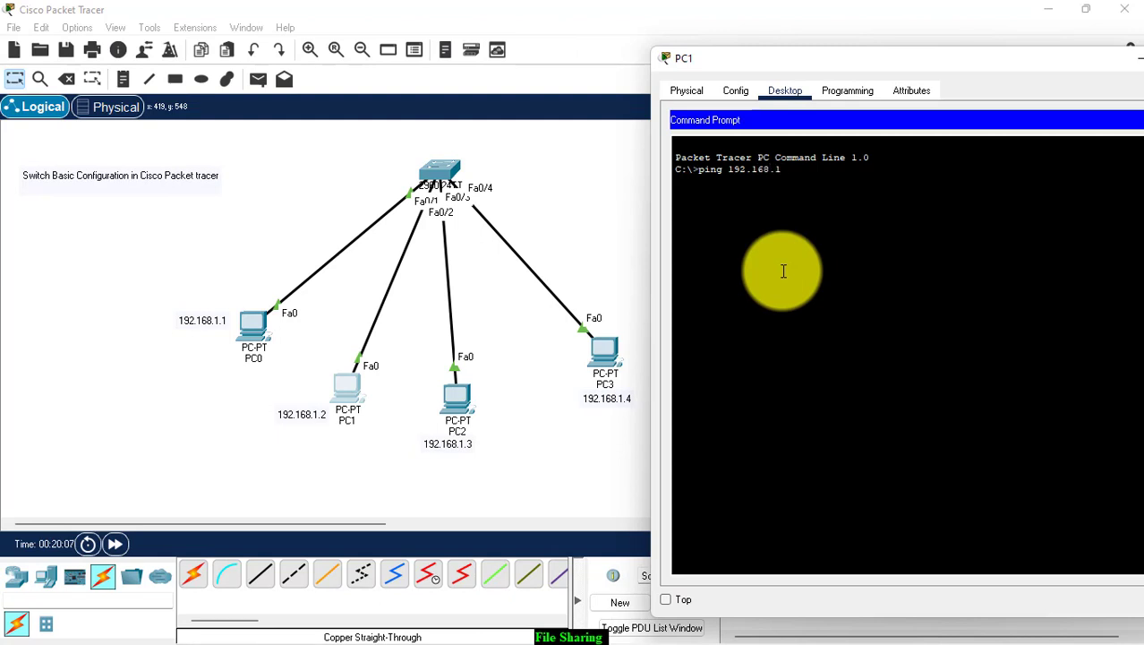
pyautogui.write('.4')
pyautogui.press('Return')
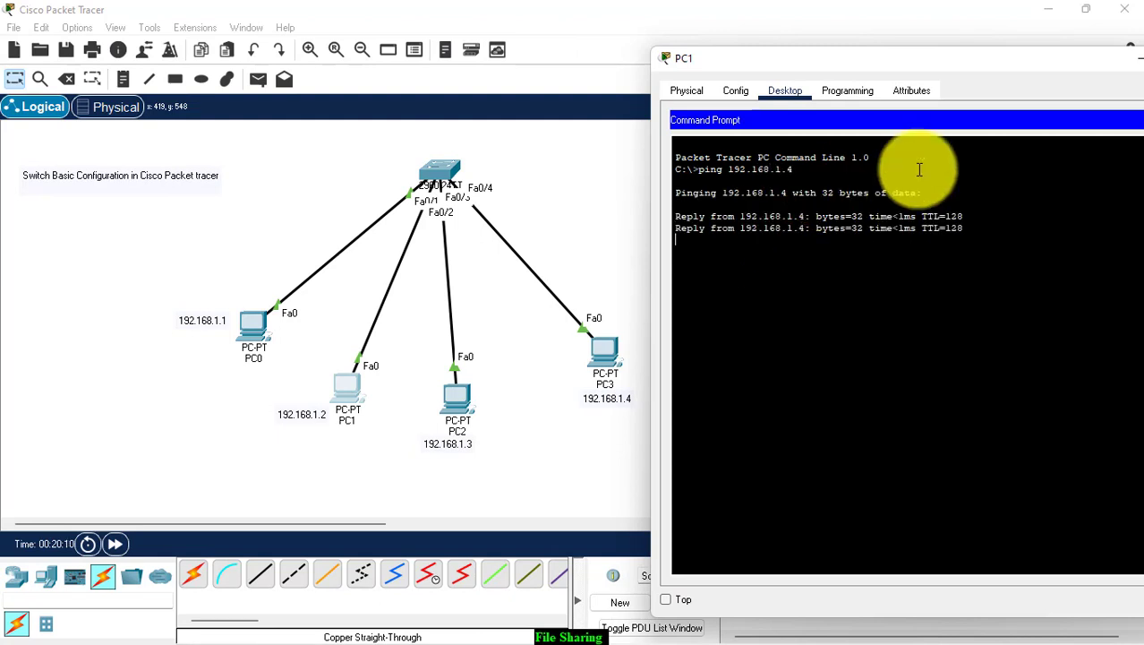
pyautogui.moveTo(1038, 67); pyautogui.dragTo(975, 71)
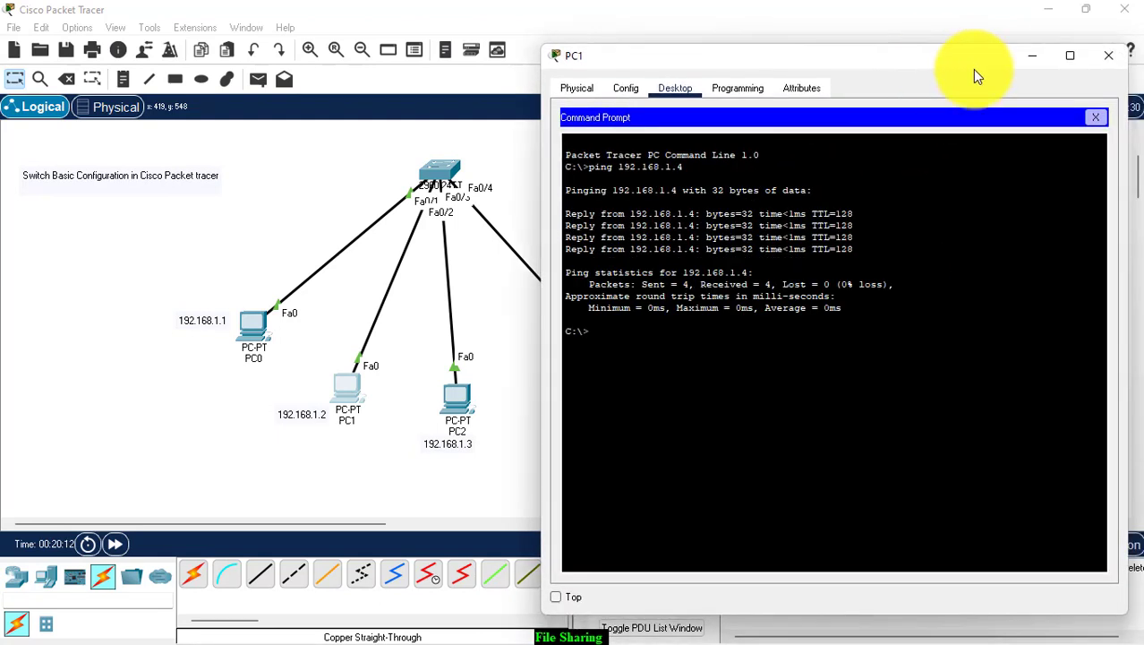
pyautogui.click(1108, 55)
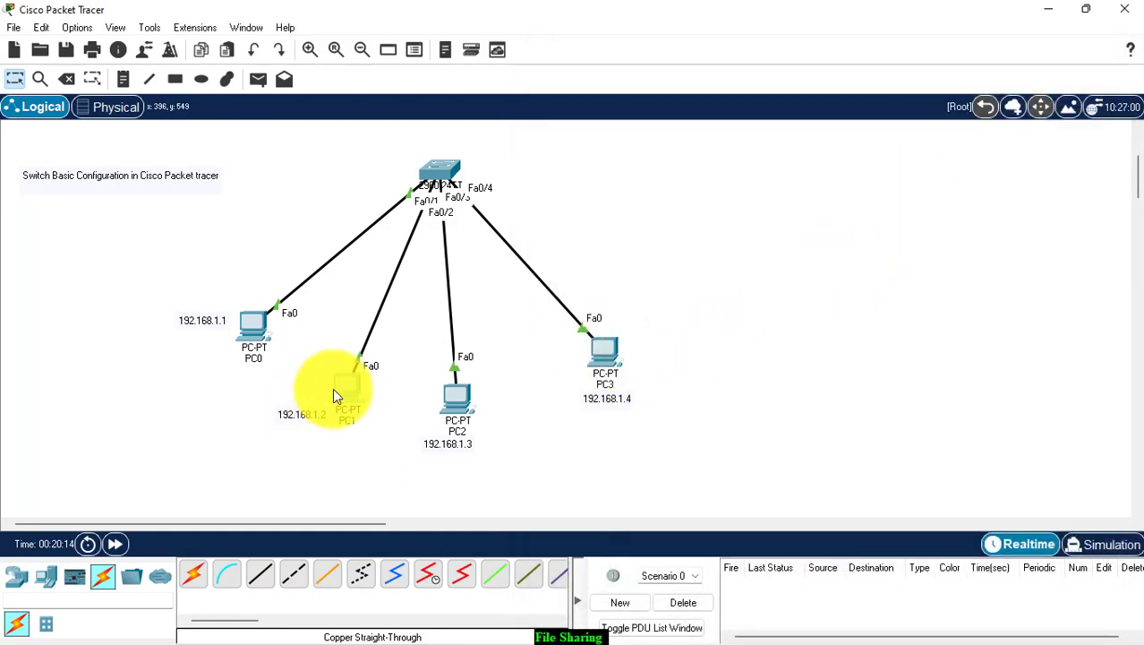
# Ping 192.168.1.2 from PC3's Command Prompt and close the PC3 window.
pyautogui.click(605, 352)
pyautogui.click(673, 130)
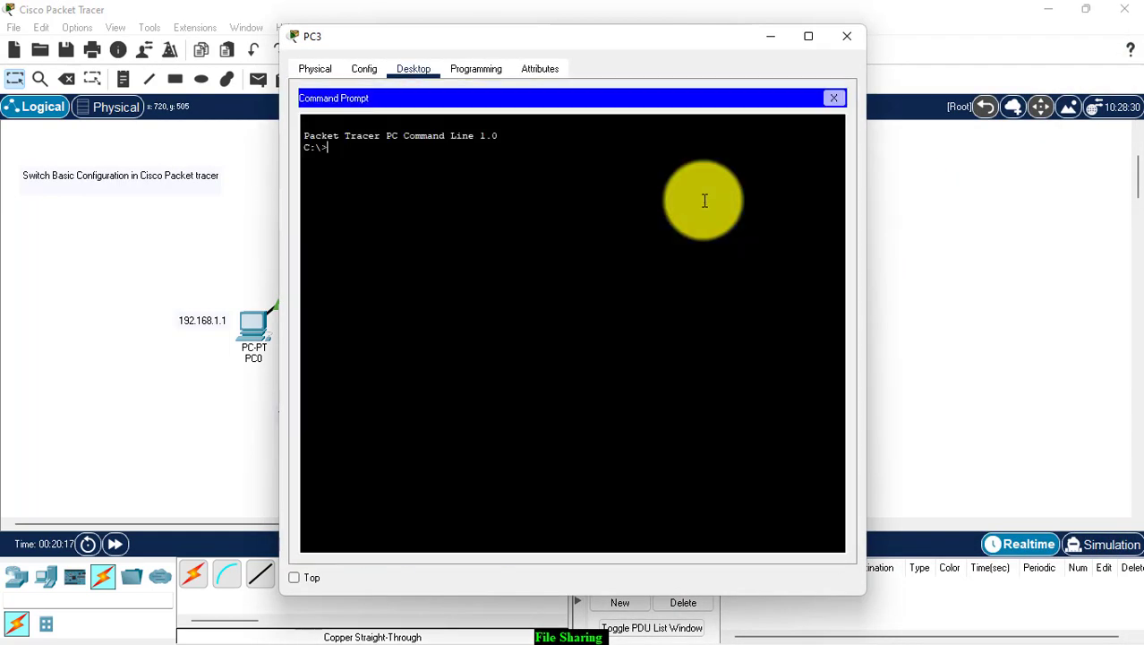
pyautogui.write('ping 192.168.1')
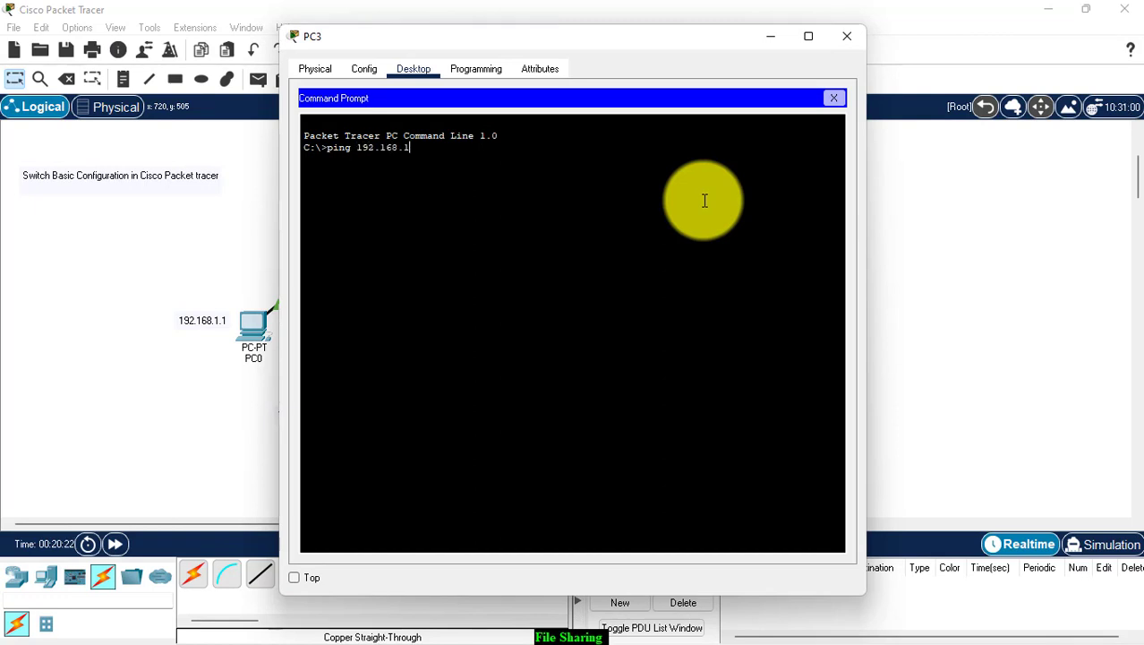
pyautogui.write('.2')
pyautogui.press('Return')
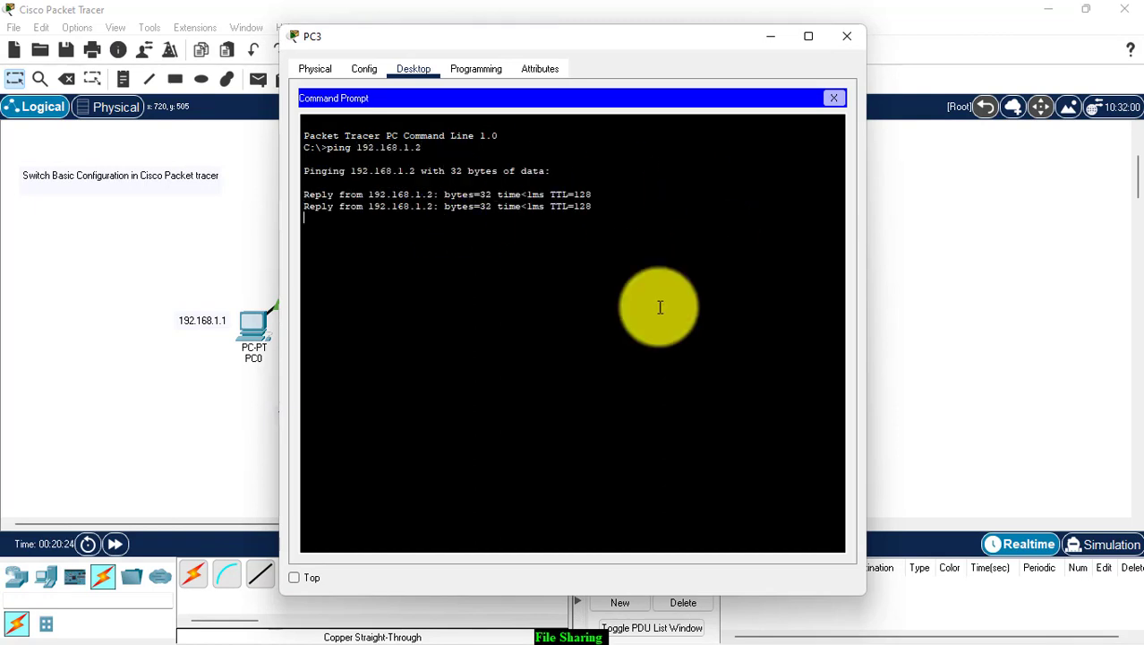
pyautogui.click(849, 35)
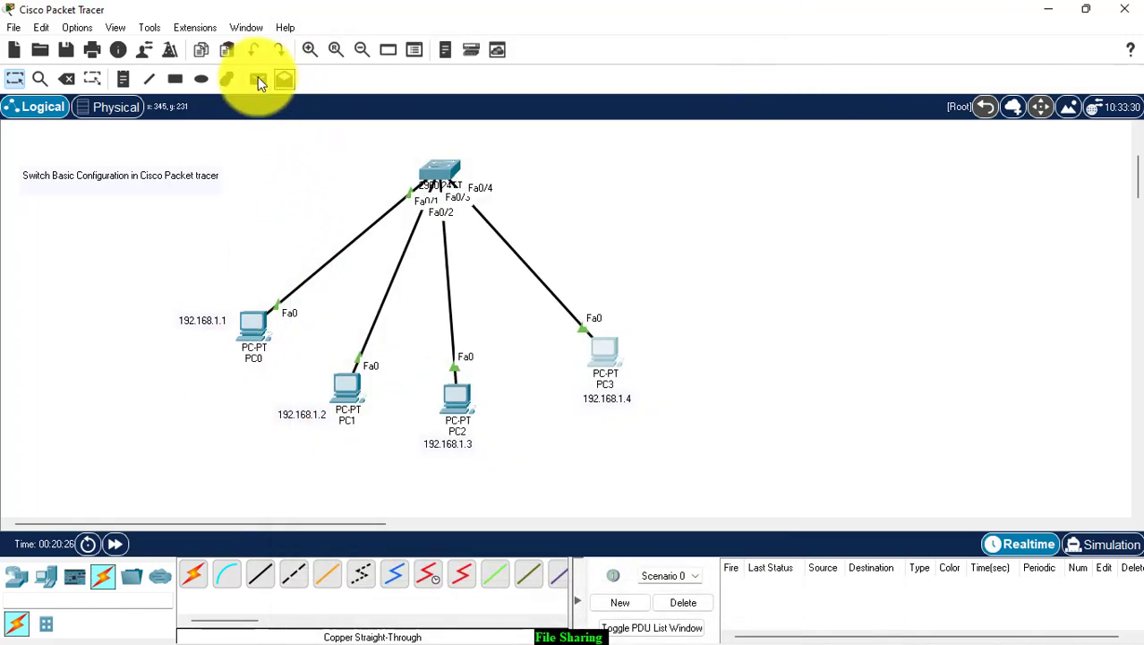
# Send one simple PDU from PC0 to PC2 and another from PC0 to PC3.
pyautogui.click(258, 79)
pyautogui.click(259, 321)
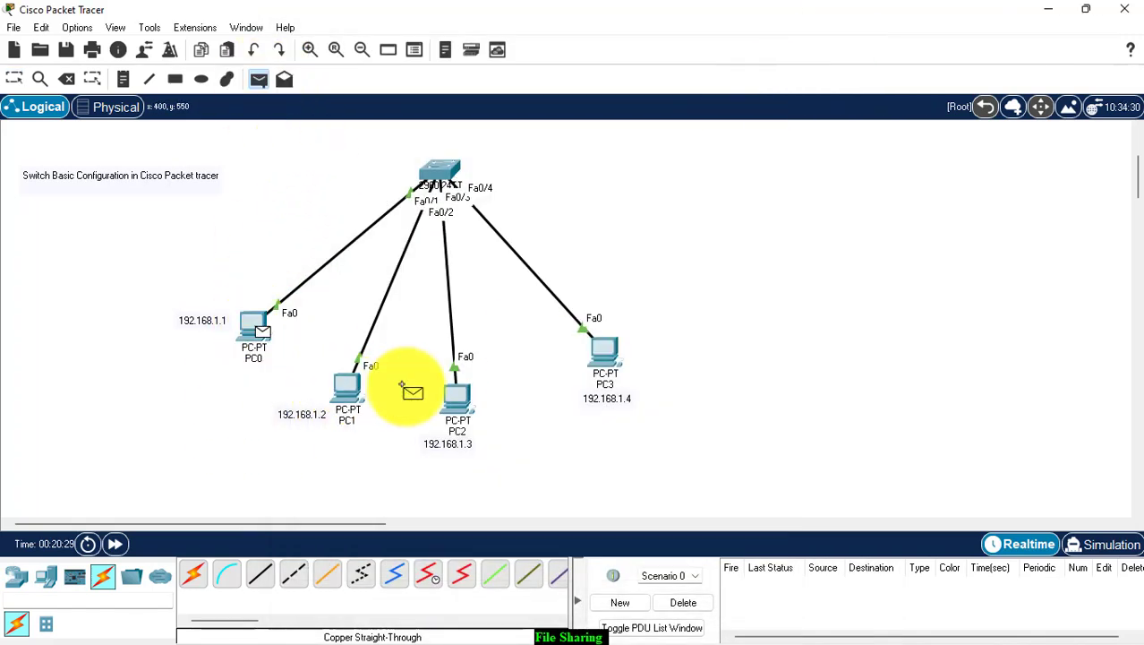
pyautogui.click(458, 394)
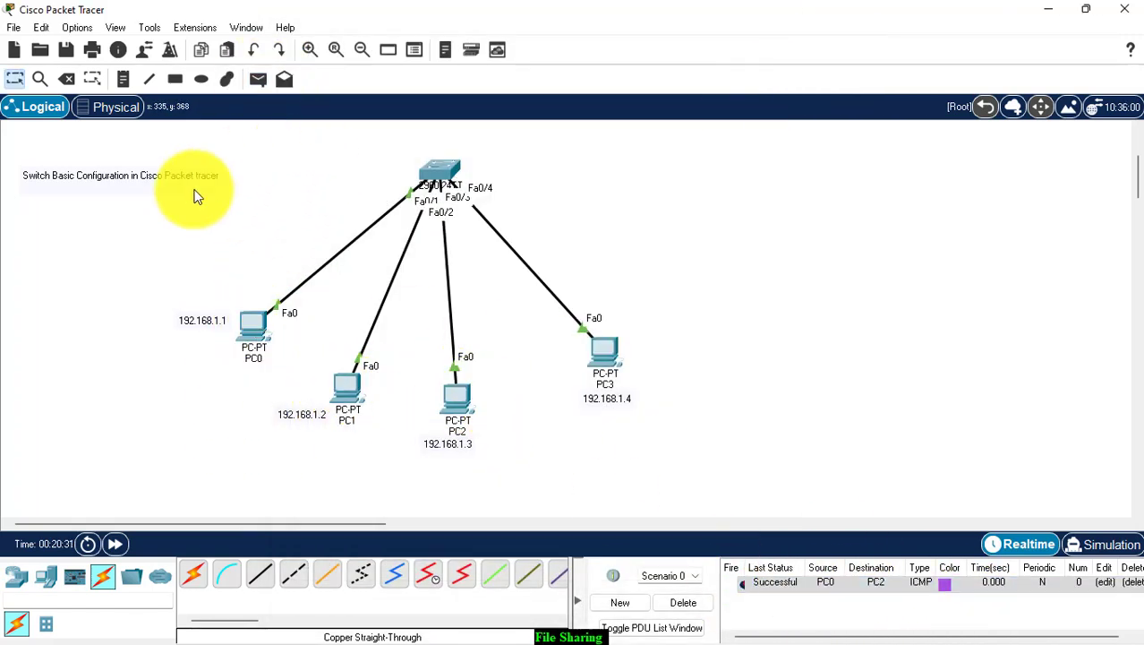
pyautogui.click(257, 81)
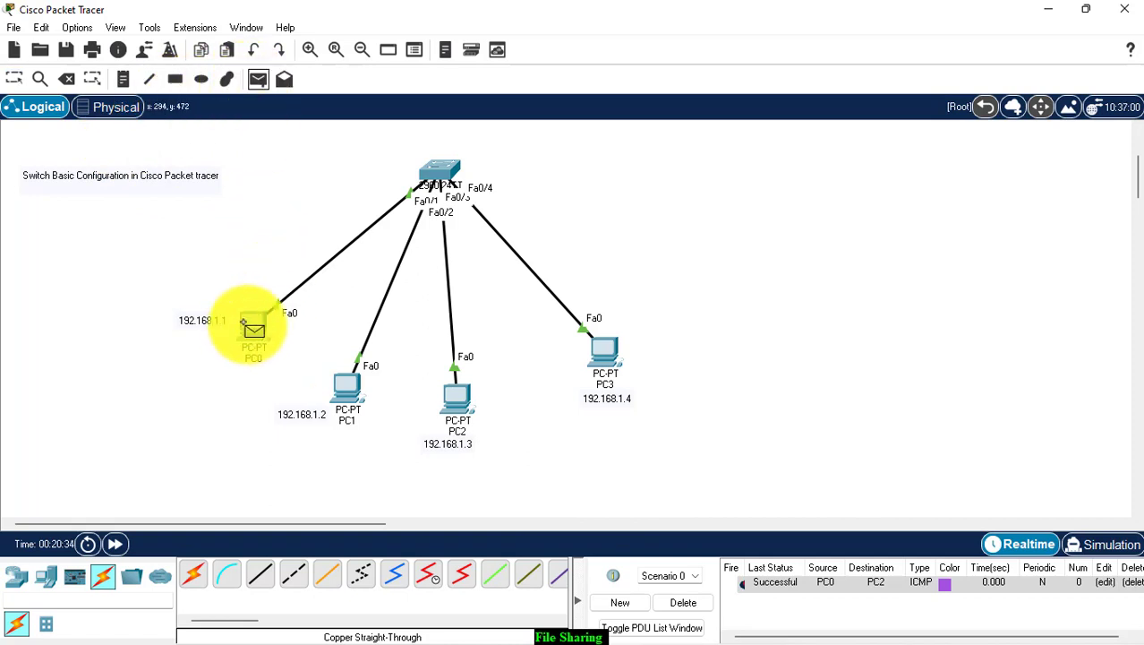
pyautogui.click(255, 327)
pyautogui.click(598, 349)
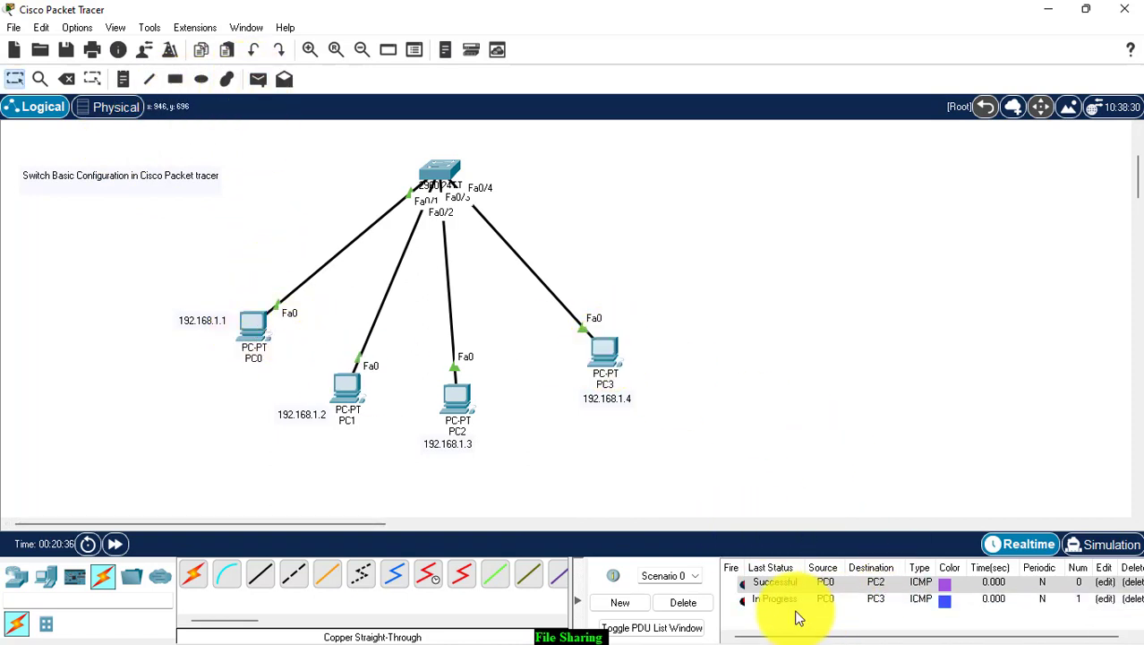
# Delete the current scenario's PDUs and send simple PDUs from PC1 to PC3 and from PC1 to PC2.
pyautogui.click(667, 600)
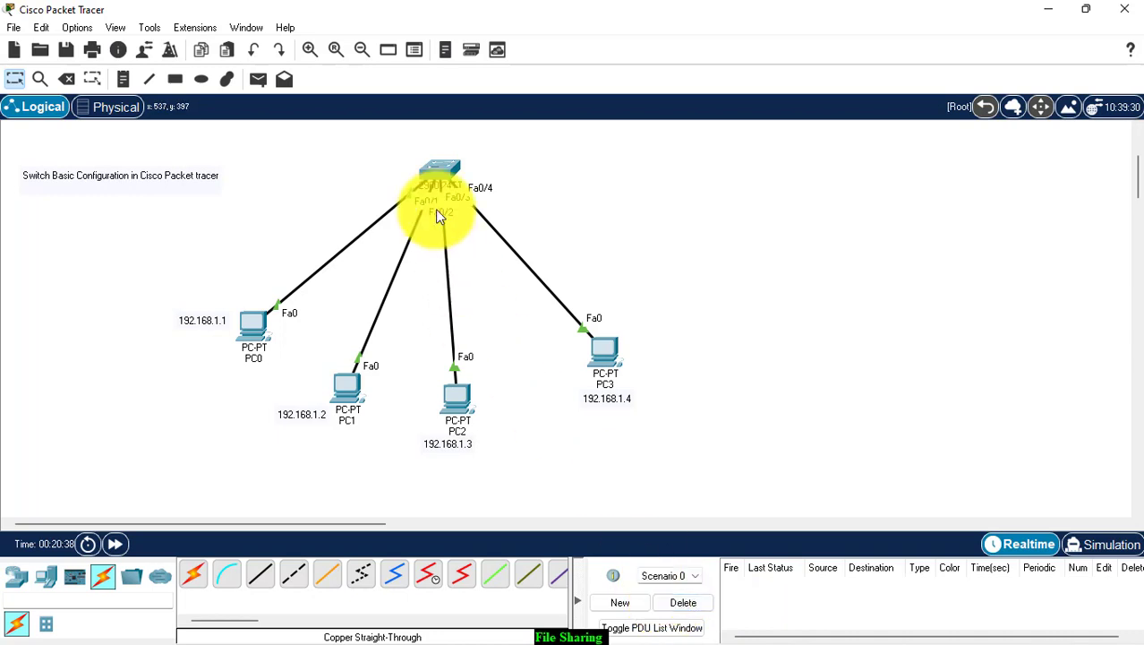
pyautogui.click(258, 79)
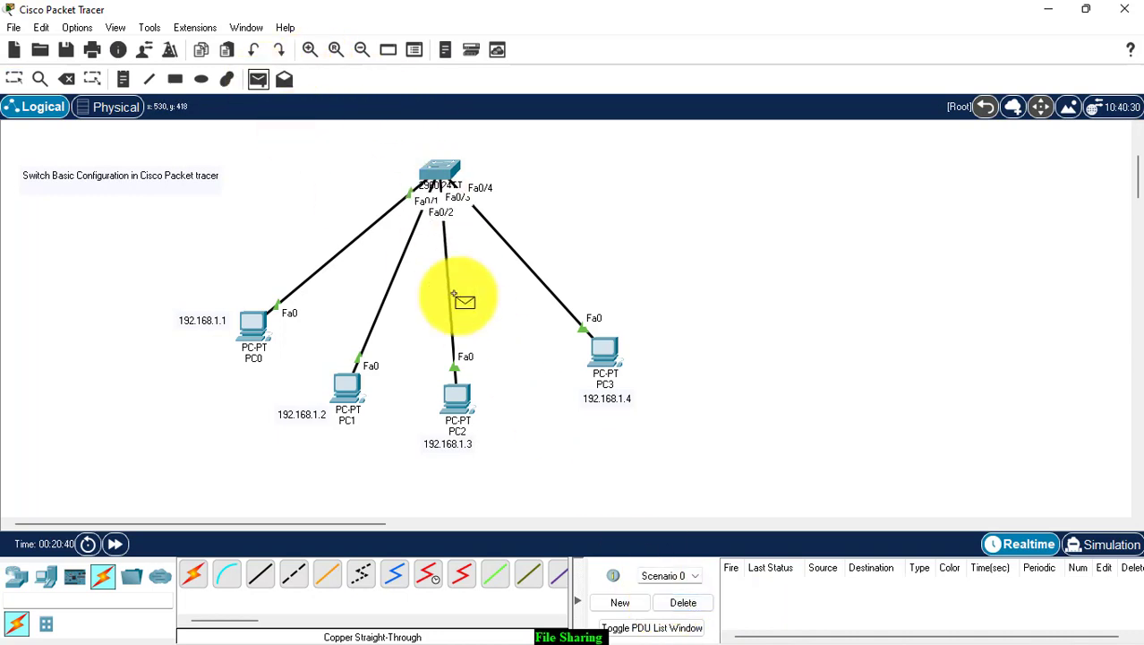
pyautogui.click(358, 392)
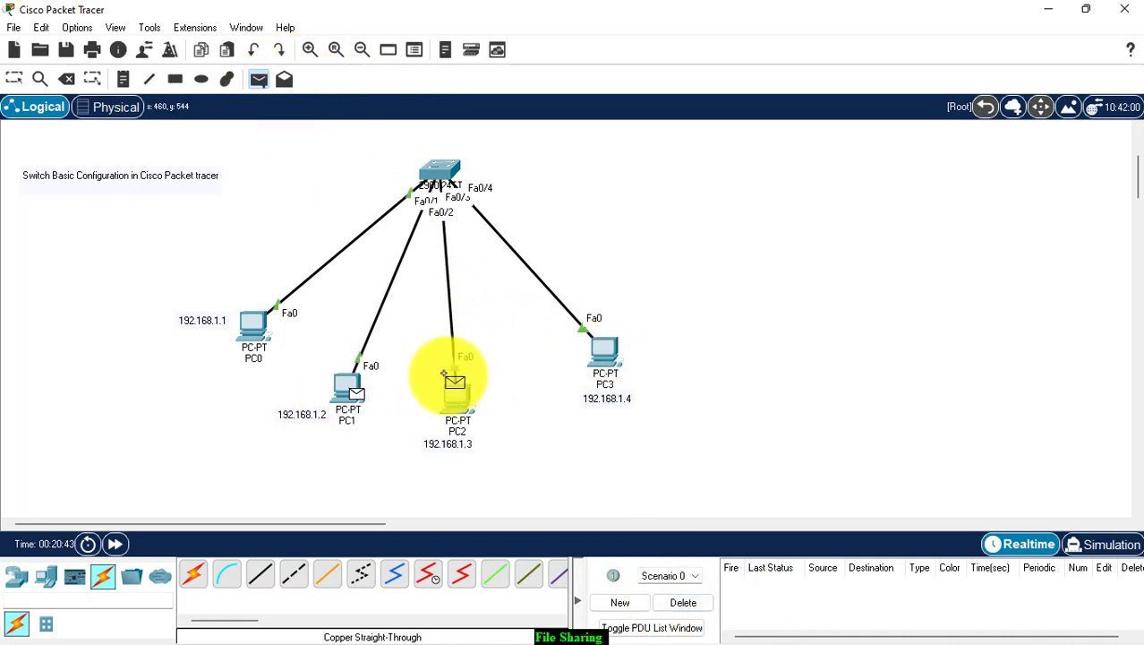
pyautogui.click(603, 353)
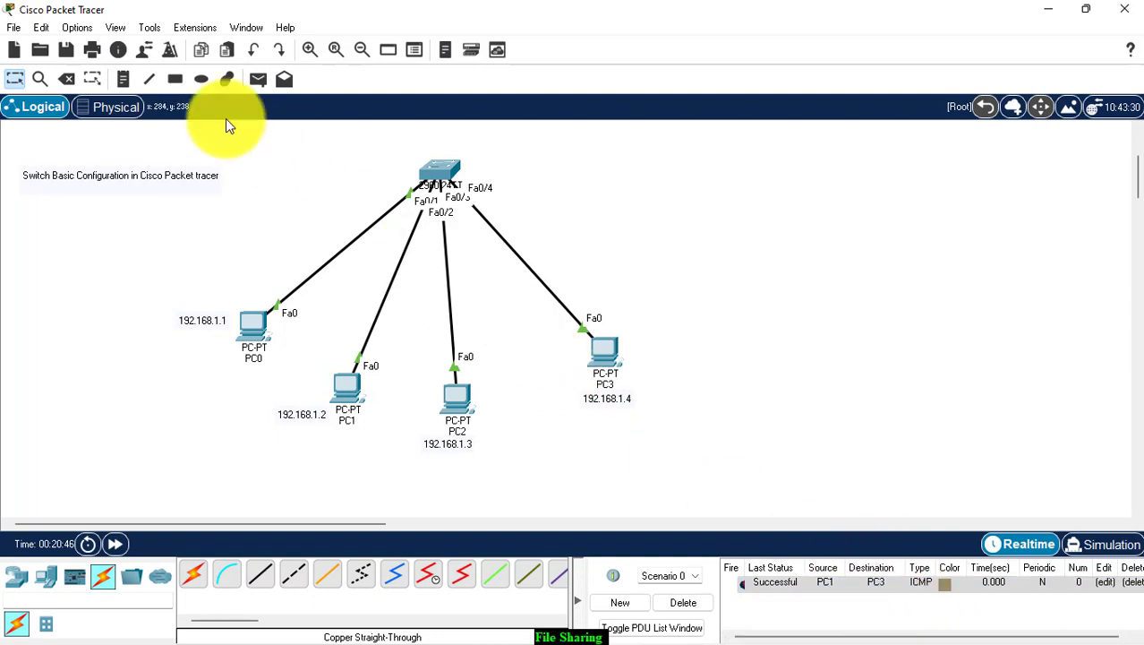
pyautogui.click(258, 79)
pyautogui.click(361, 394)
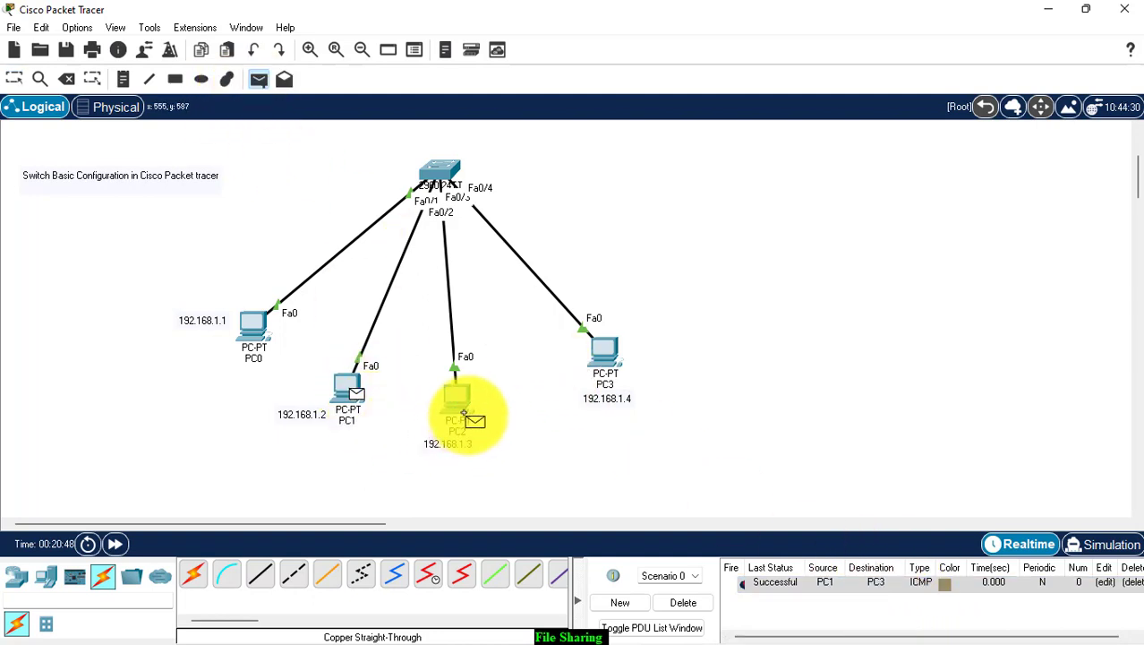
pyautogui.click(461, 402)
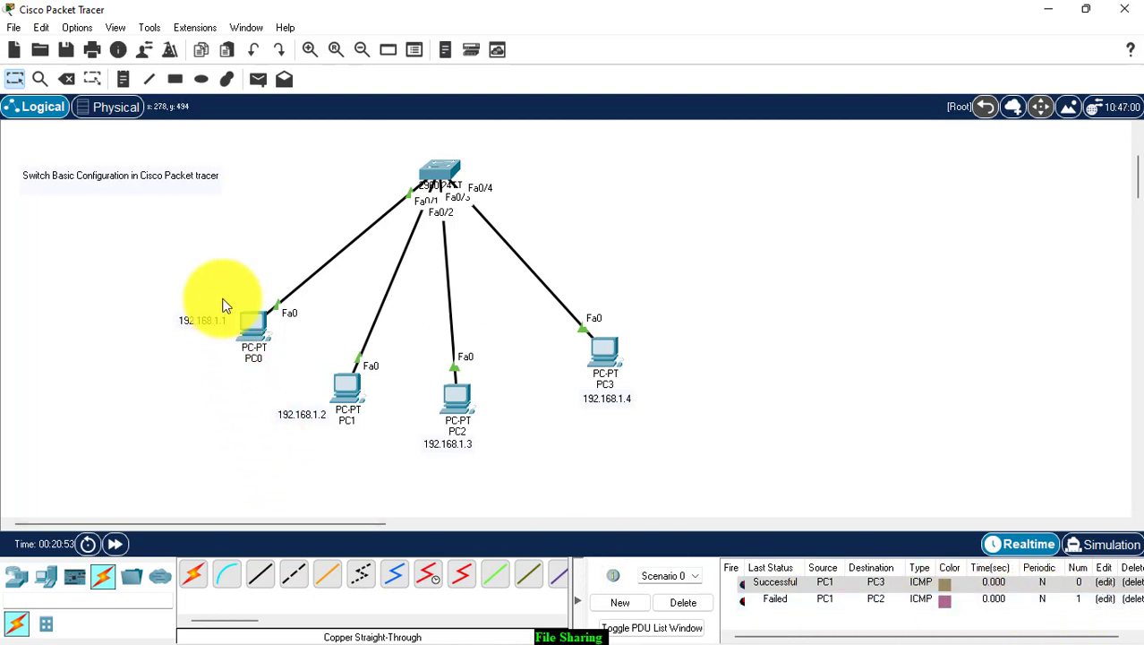
# Add the text notes vlan1 beside PC0 and vlan3 below PC2's IP address label.
pyautogui.click(123, 79)
pyautogui.click(178, 349)
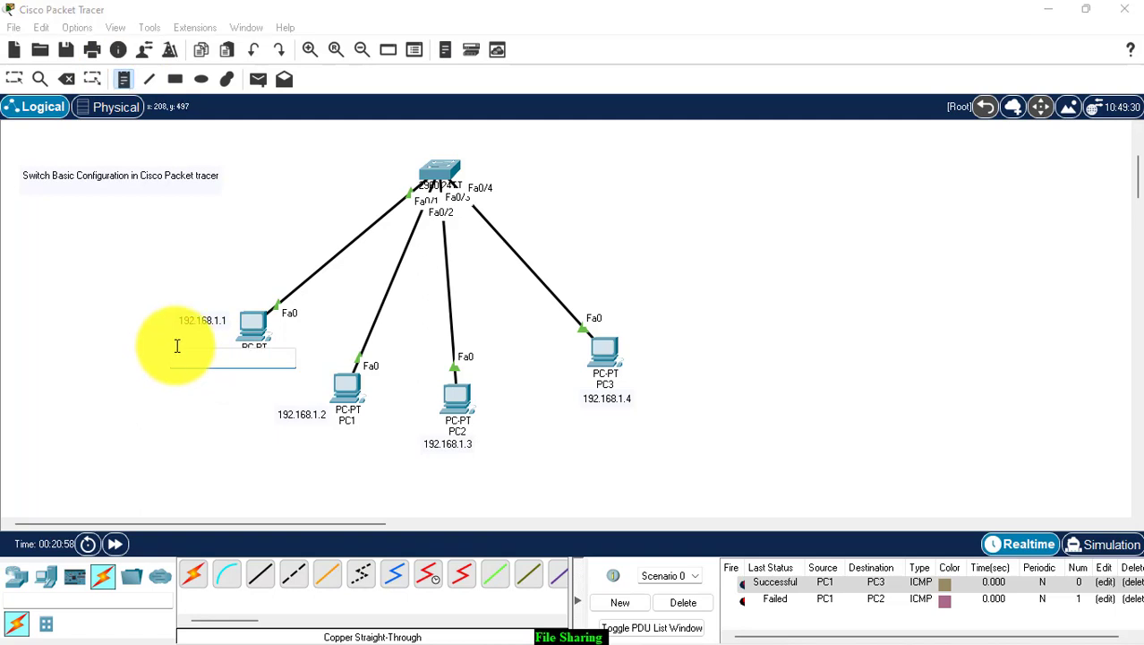
pyautogui.write('vlan1')
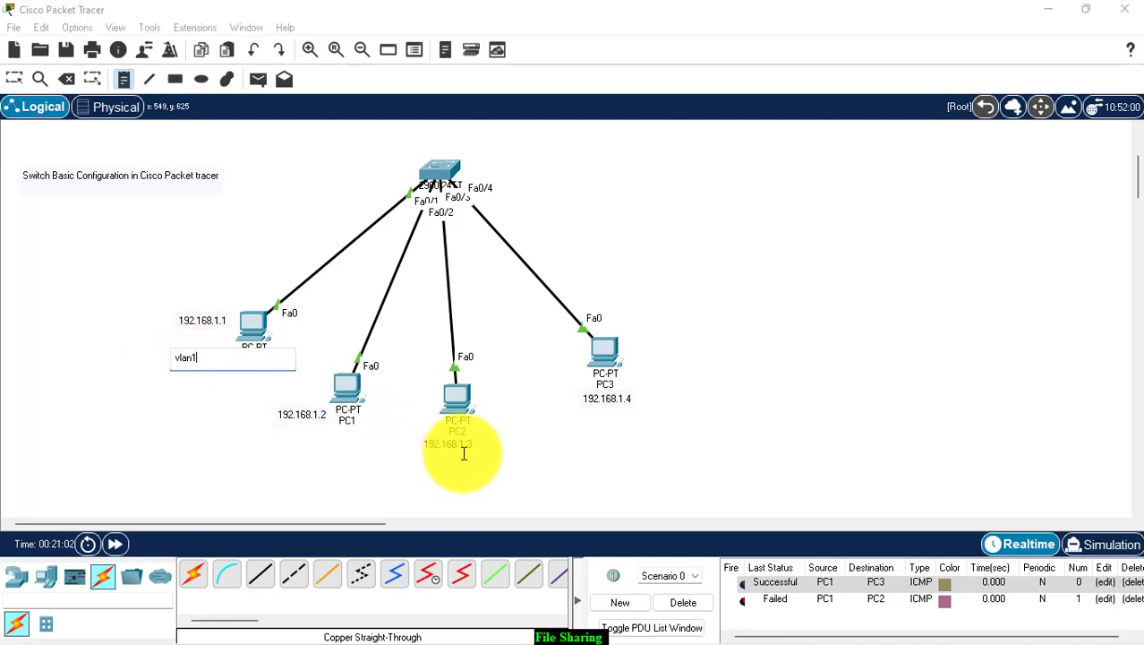
pyautogui.click(428, 461)
pyautogui.write('vl')
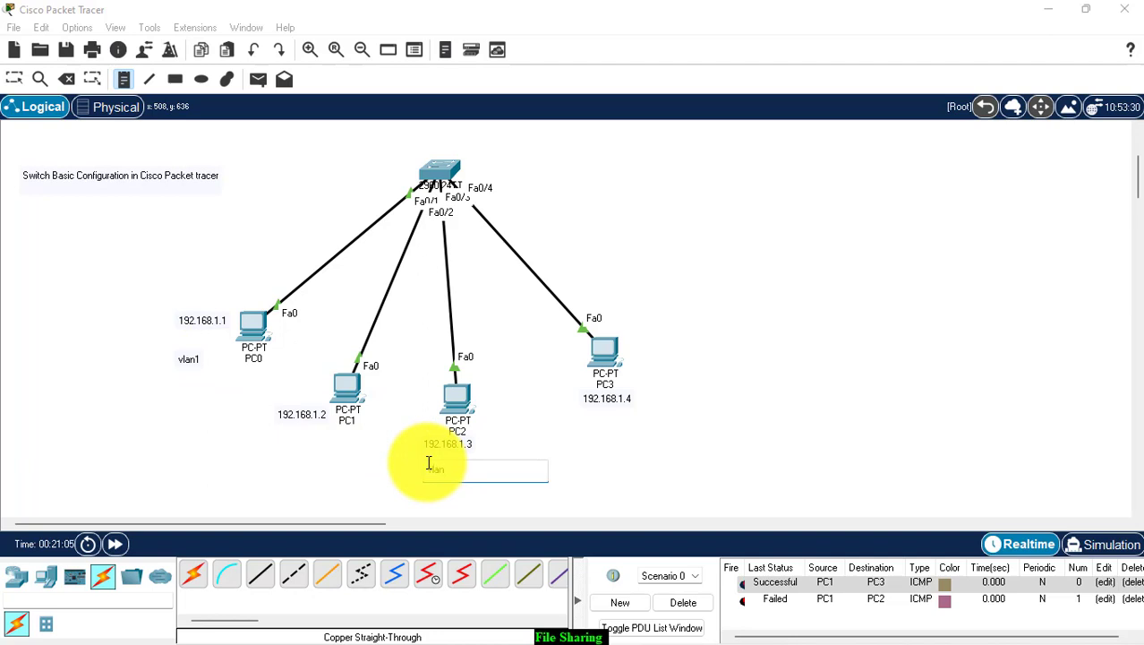
pyautogui.write('an3')
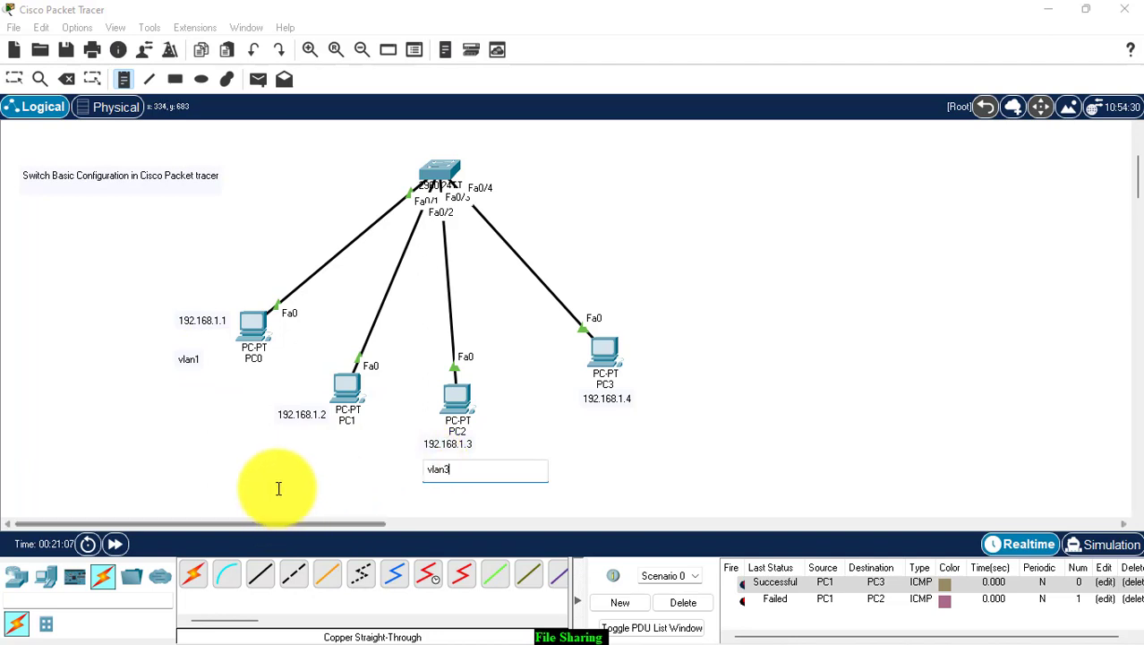
# Add the text notes vlan2 below PC1's IP address and vlan4 below PC3's, and return to the Select tool.
pyautogui.click(274, 435)
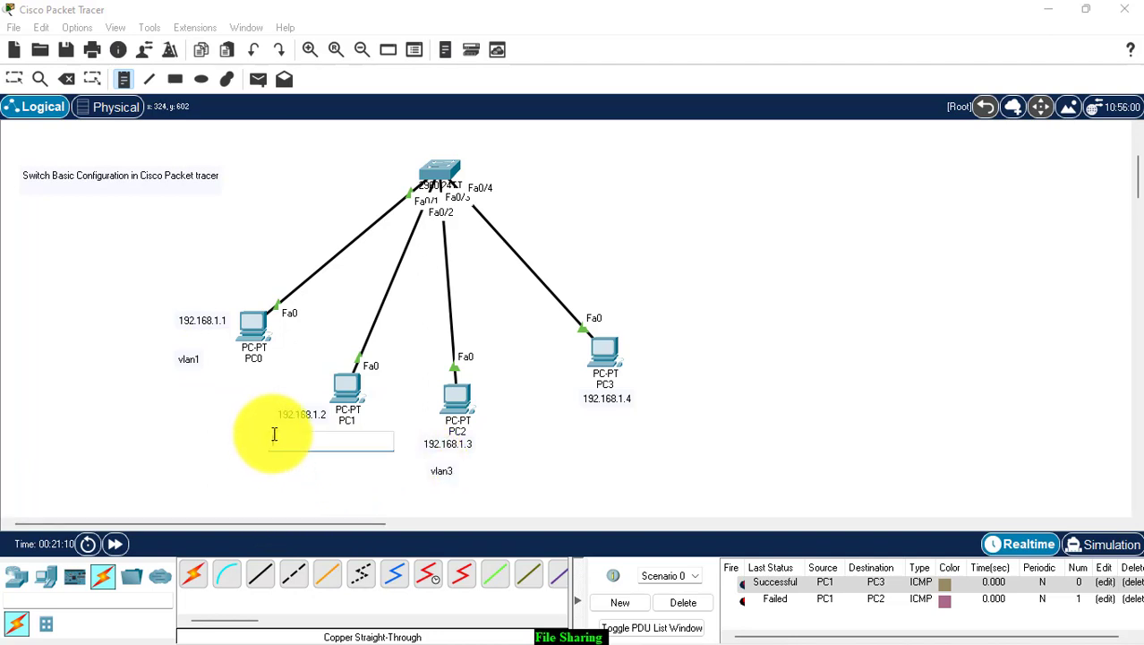
pyautogui.write('vl')
pyautogui.click(602, 413)
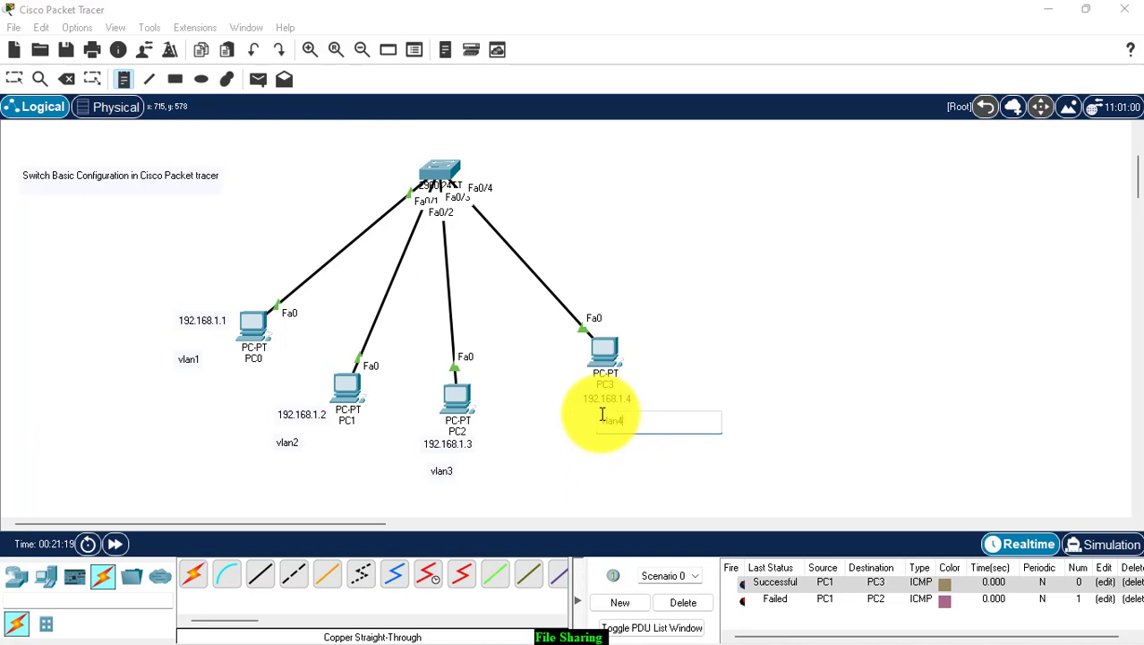
pyautogui.click(15, 79)
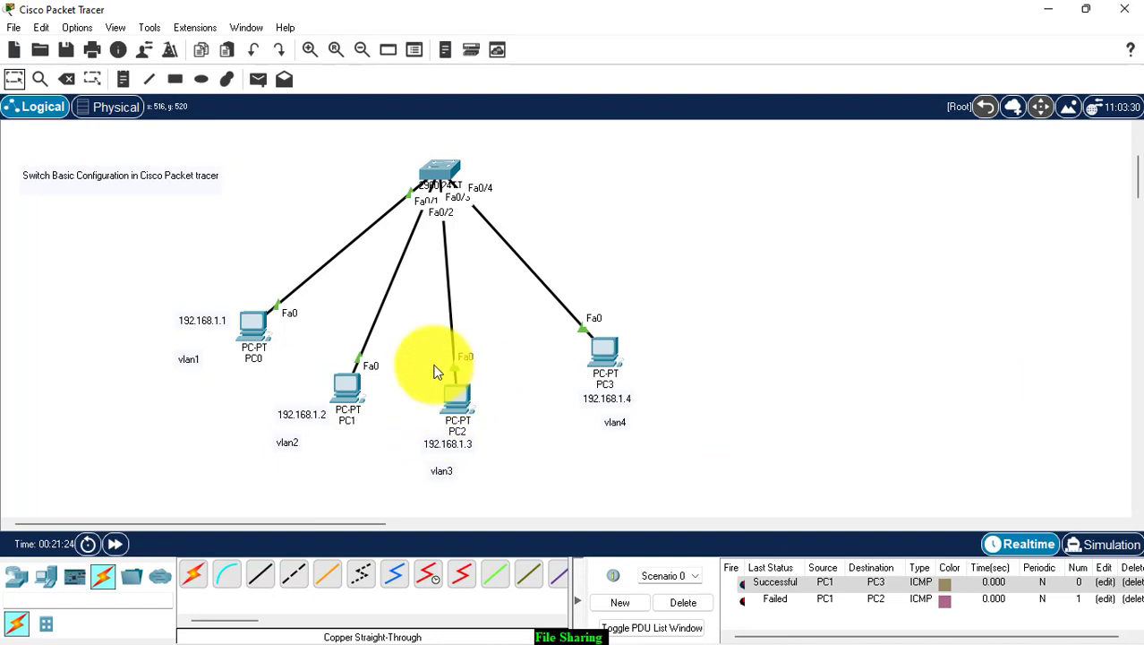